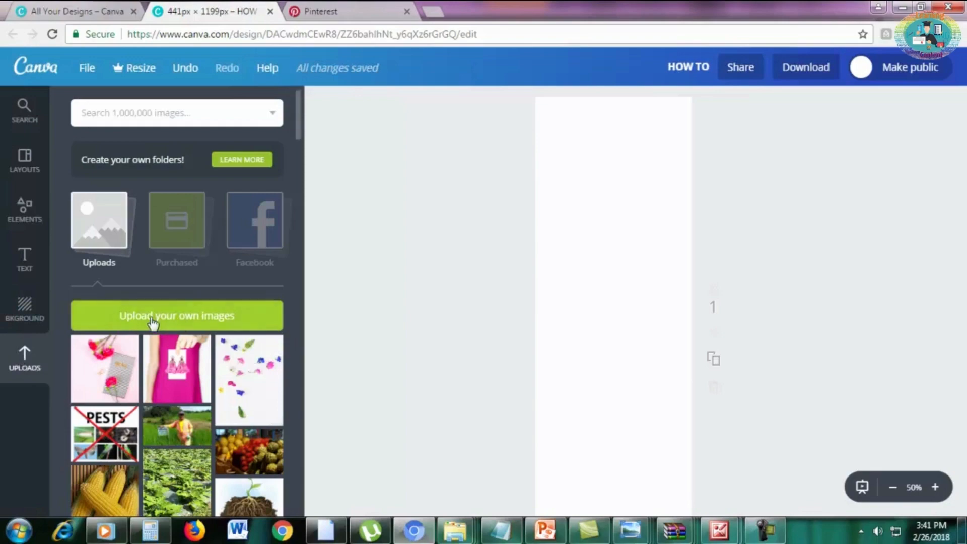
# Upload the photo "wonderfelle free stock 4" from the STOCK PHOTOS folder.
pyautogui.click(169, 318)
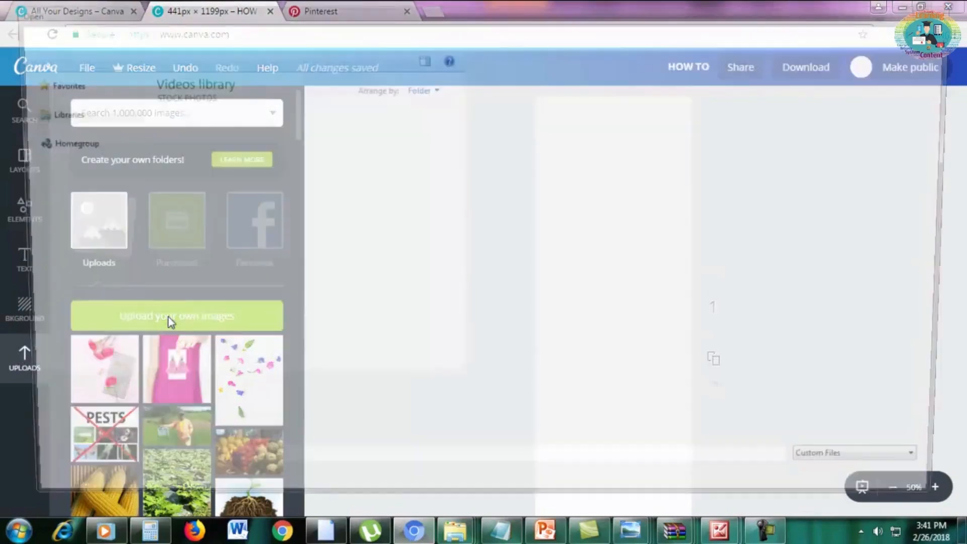
pyautogui.moveTo(959, 154); pyautogui.dragTo(959, 197)
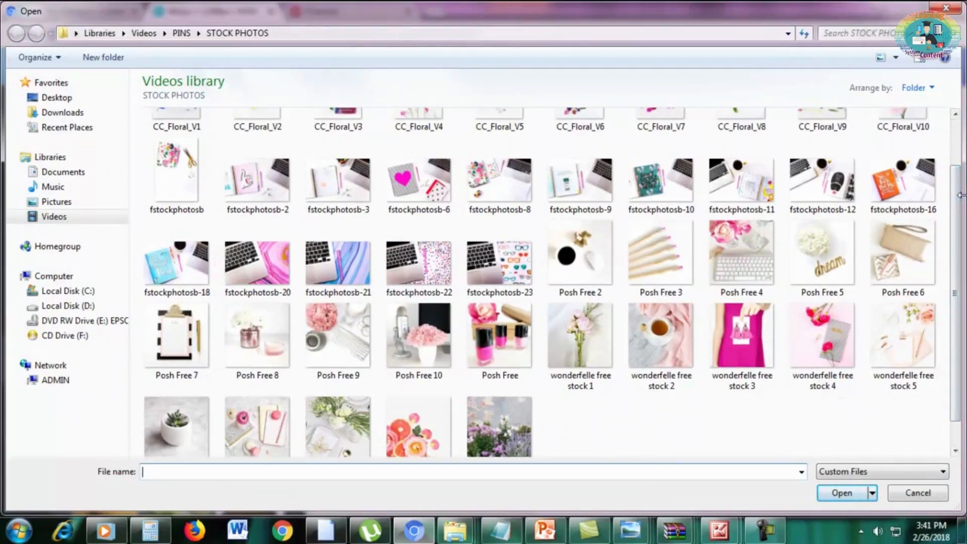
pyautogui.click(814, 333)
pyautogui.doubleClick(813, 331)
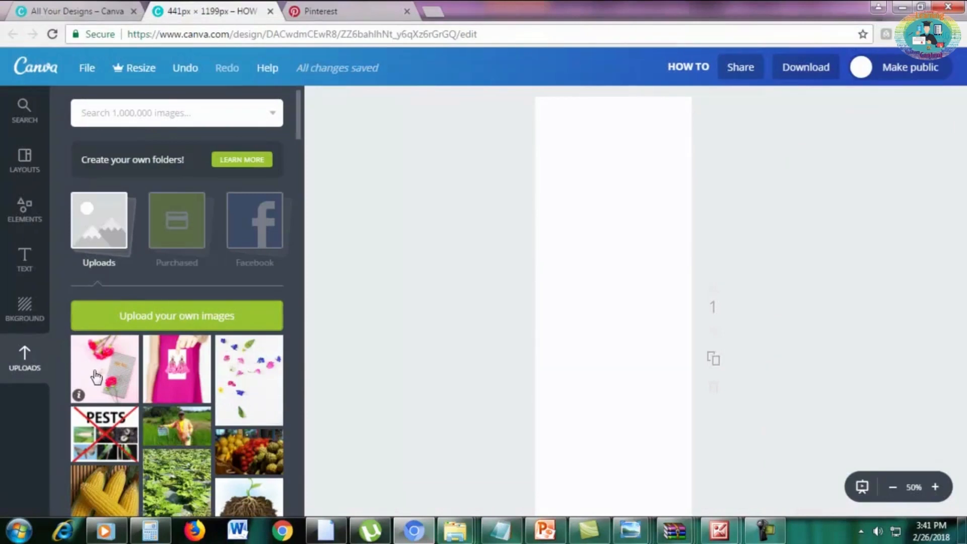
# Place the uploaded photo of pink carnations and a striped notebook on the blank page.
pyautogui.moveTo(97, 376); pyautogui.dragTo(630, 378)
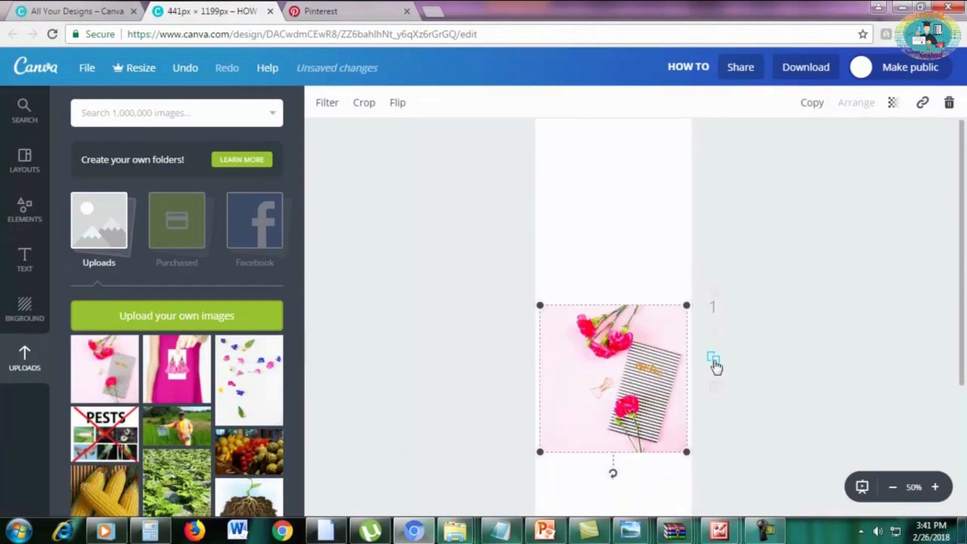
pyautogui.scroll(-2, 714, 366)
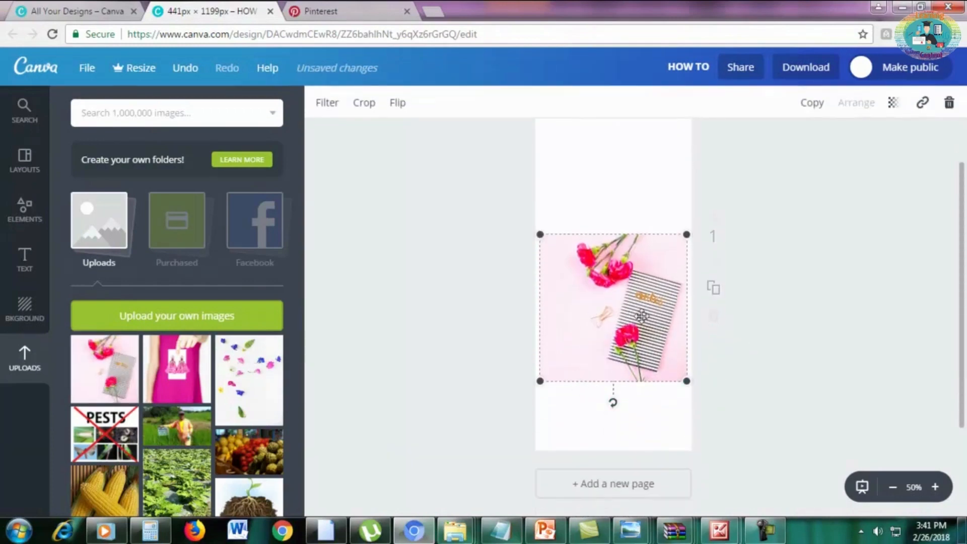
pyautogui.scroll(2, 642, 316)
pyautogui.scroll(-2, 786, 402)
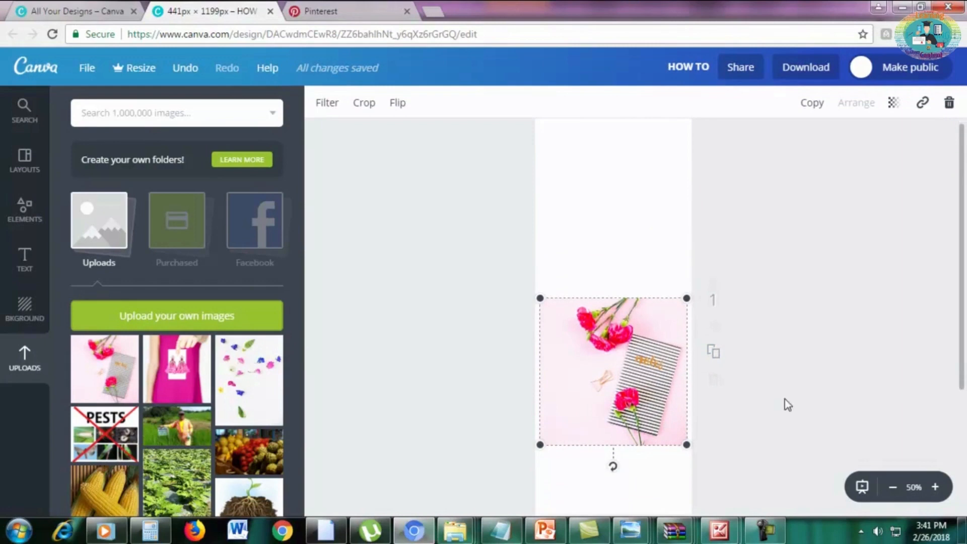
# Enlarge the carnation photo beyond the page edges until it covers the whole page as a background.
pyautogui.click(894, 487)
pyautogui.scroll(1, 756, 408)
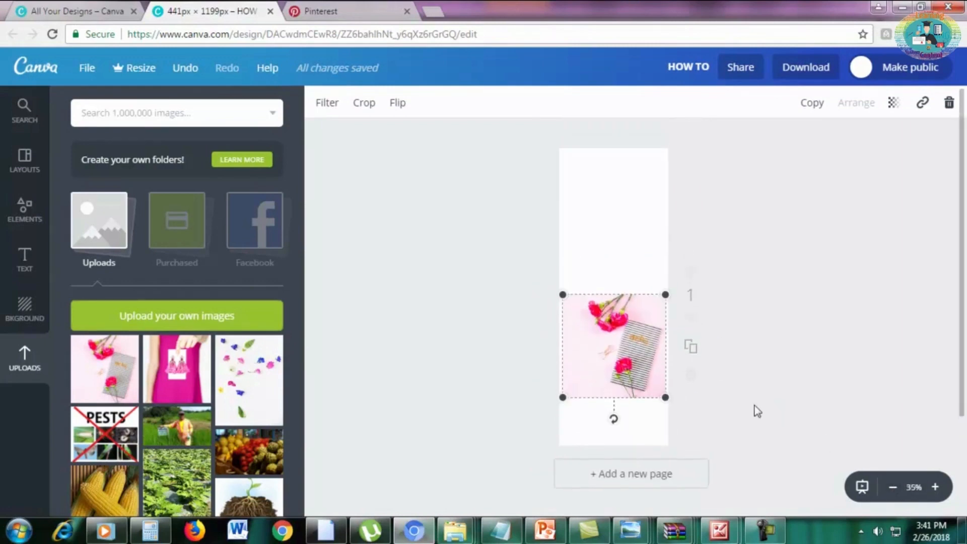
pyautogui.moveTo(562, 398); pyautogui.dragTo(535, 424)
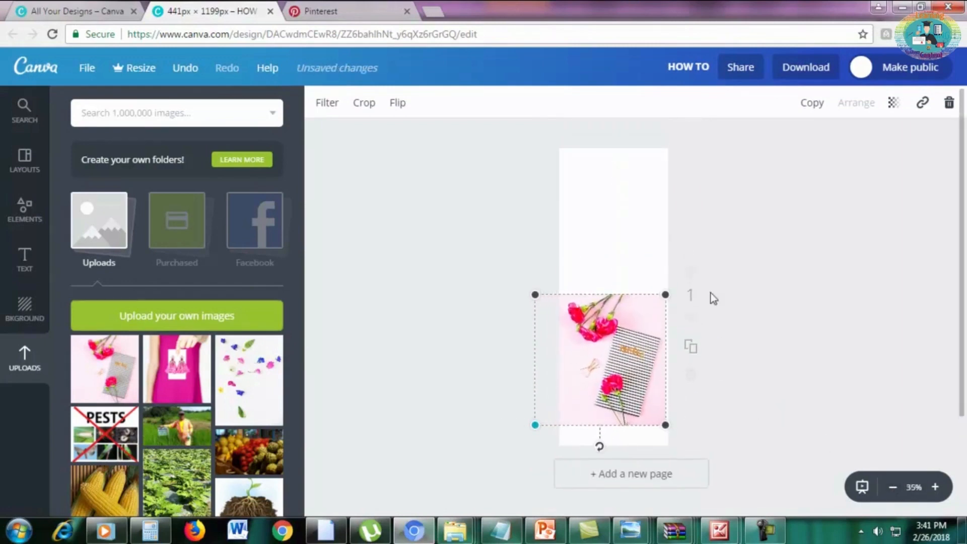
pyautogui.moveTo(667, 294); pyautogui.dragTo(688, 272)
pyautogui.moveTo(710, 227); pyautogui.dragTo(811, 137)
pyautogui.moveTo(536, 425); pyautogui.dragTo(510, 449)
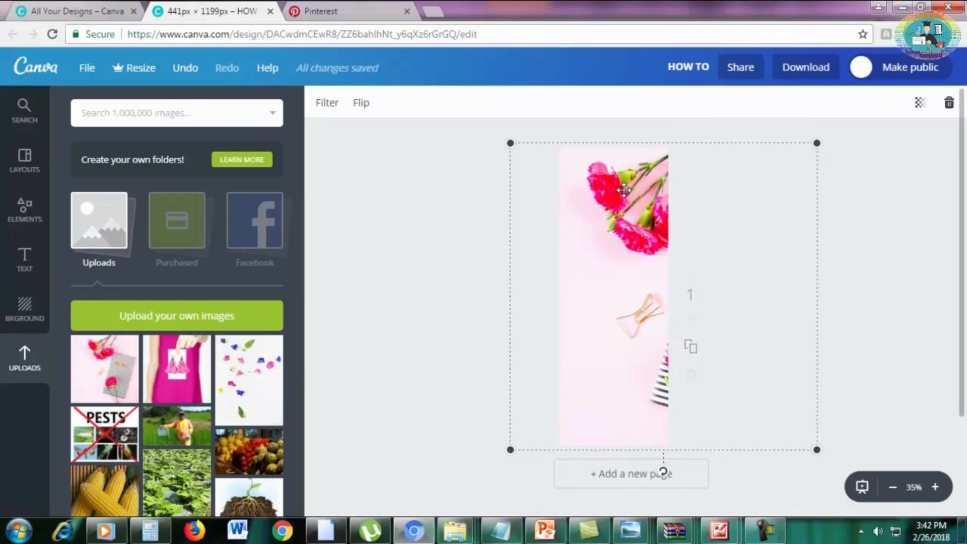
# Flip the background photo vertically so the carnations sit at the lower end of the page, keeping its horizontal orientation.
pyautogui.click(362, 104)
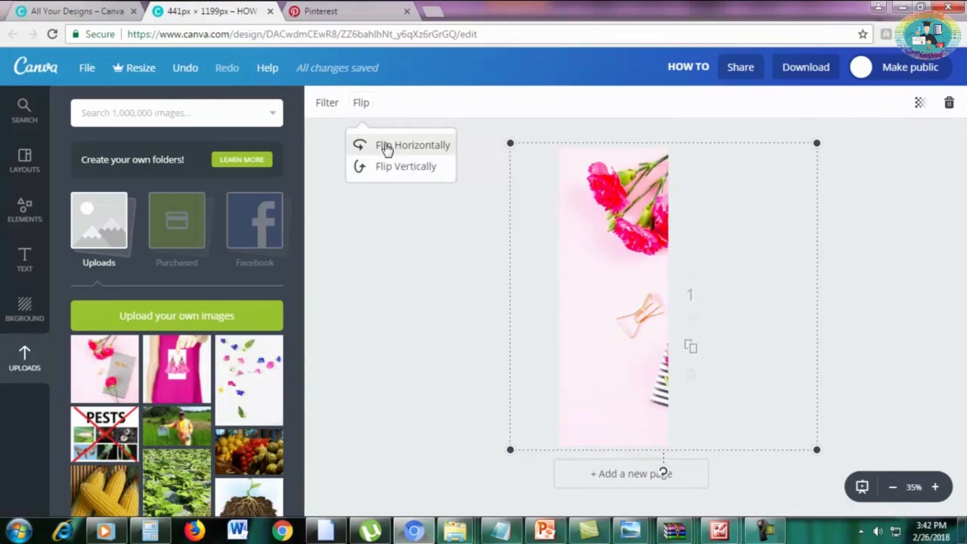
pyautogui.click(404, 146)
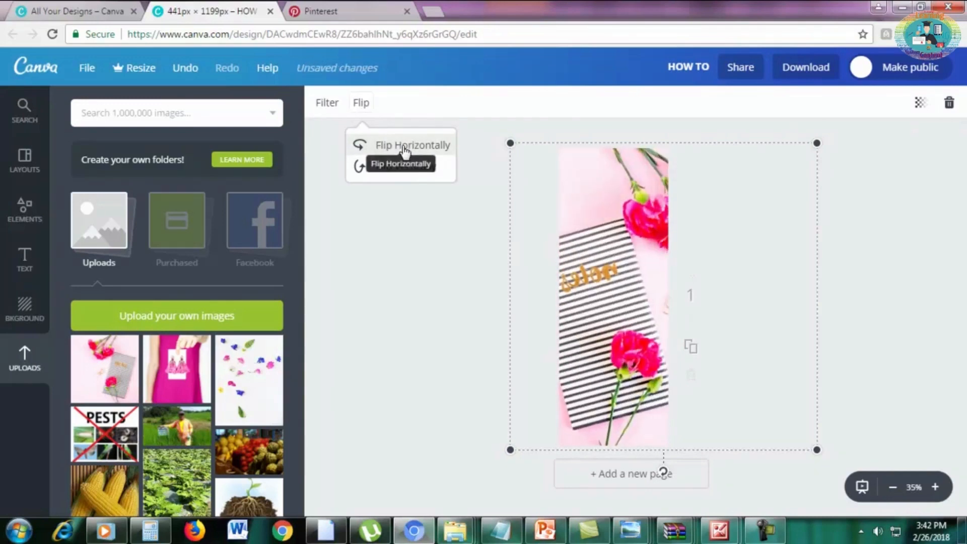
pyautogui.click(404, 147)
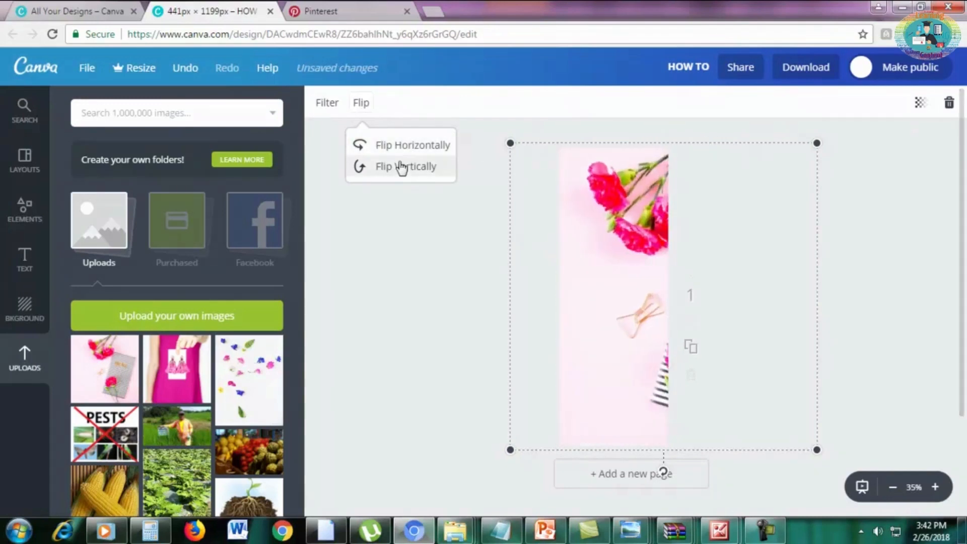
pyautogui.click(402, 174)
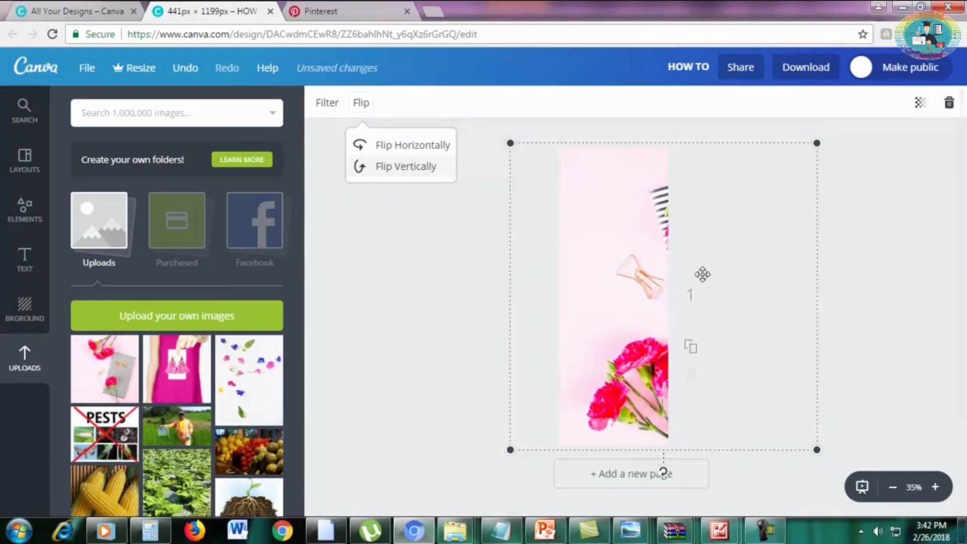
pyautogui.click(882, 323)
pyautogui.click(882, 323)
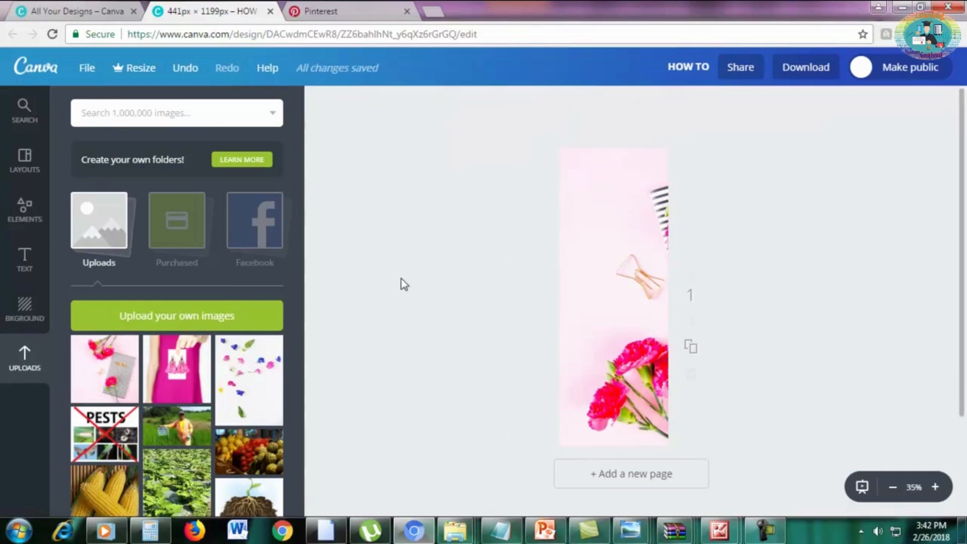
# Check the existing "5 Tips to Skyrocket Your Motivation" design and add a reduced solid circle centred near the page's upper edge.
pyautogui.click(95, 9)
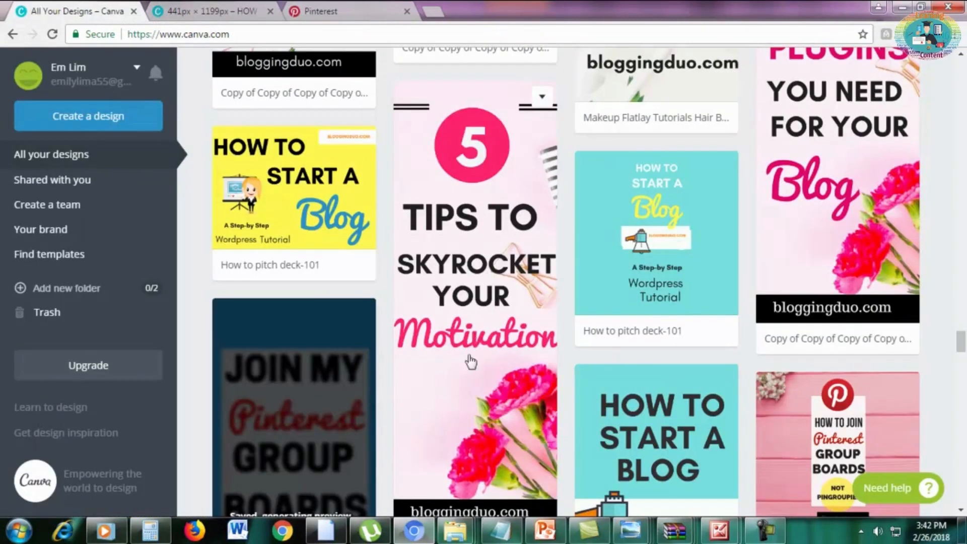
pyautogui.click(219, 12)
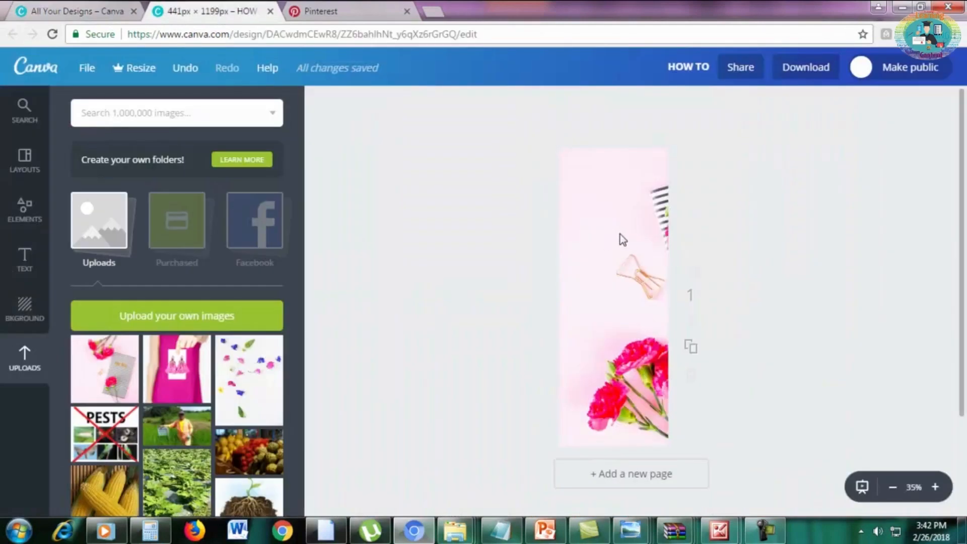
pyautogui.click(26, 219)
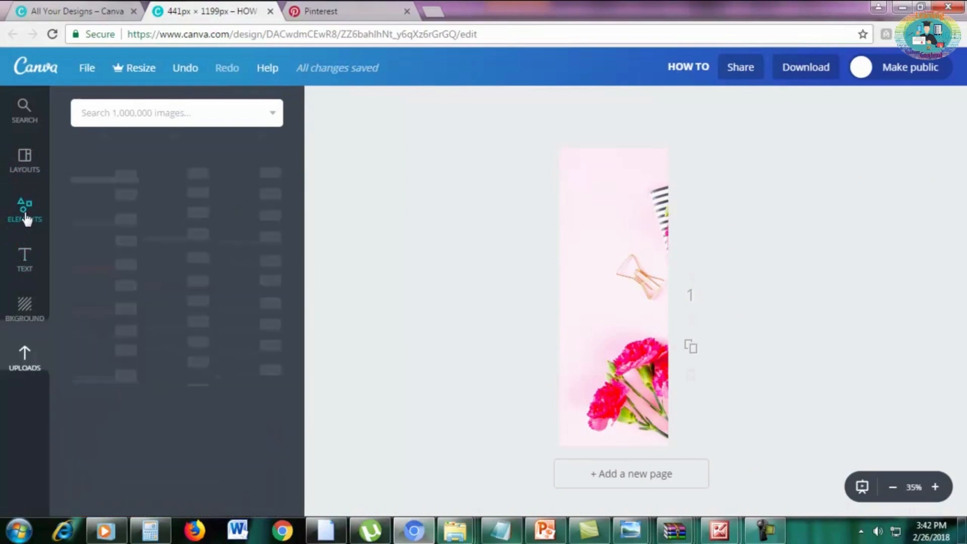
pyautogui.scroll(3, 151, 246)
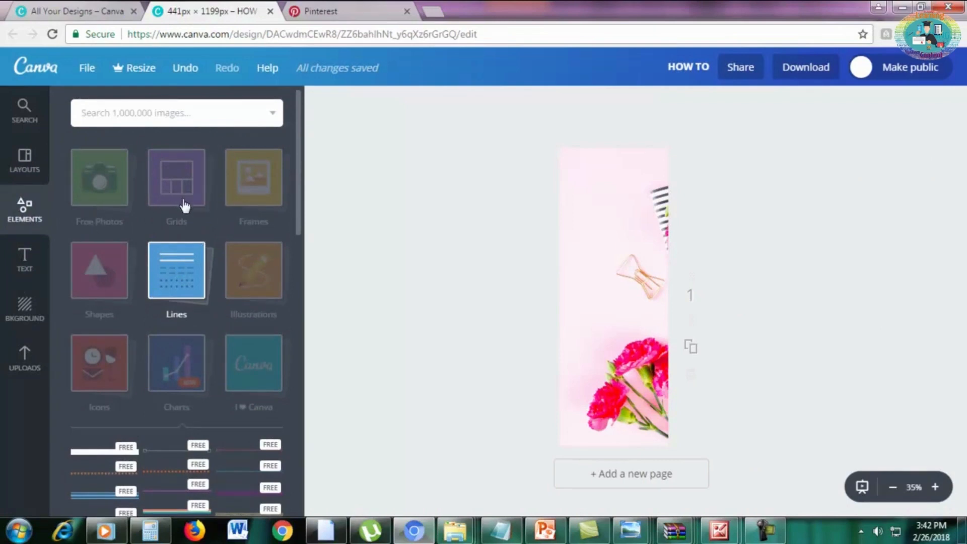
pyautogui.click(92, 285)
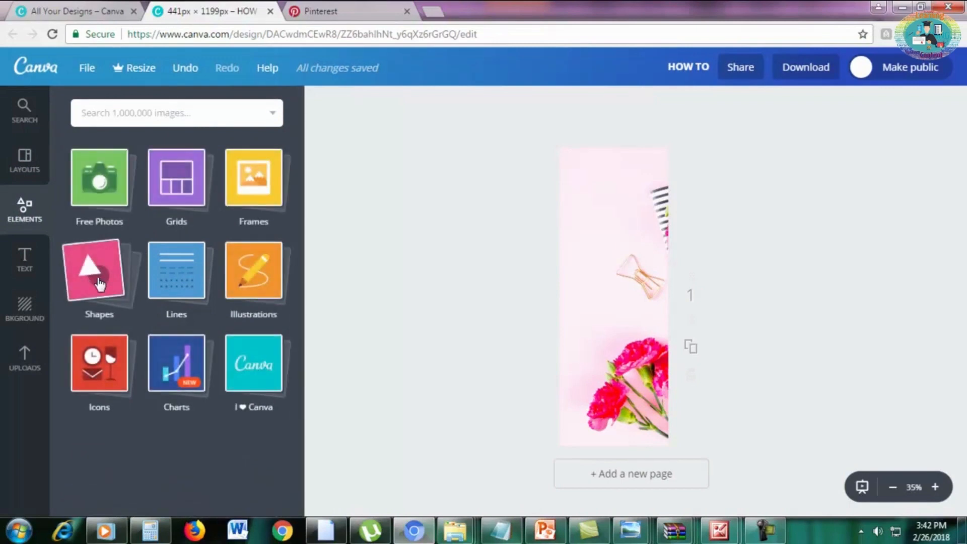
pyautogui.click(100, 284)
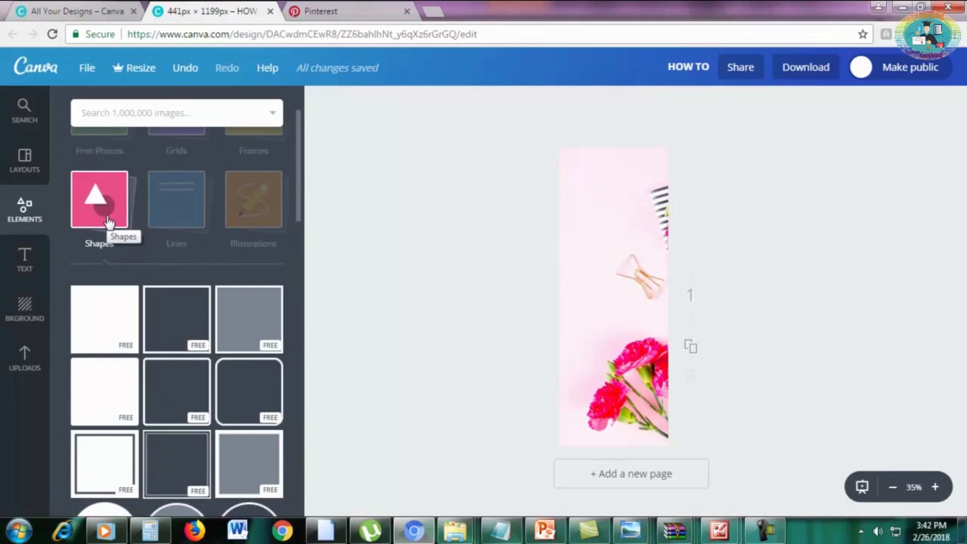
pyautogui.scroll(-1, 108, 221)
pyautogui.scroll(-1, 108, 227)
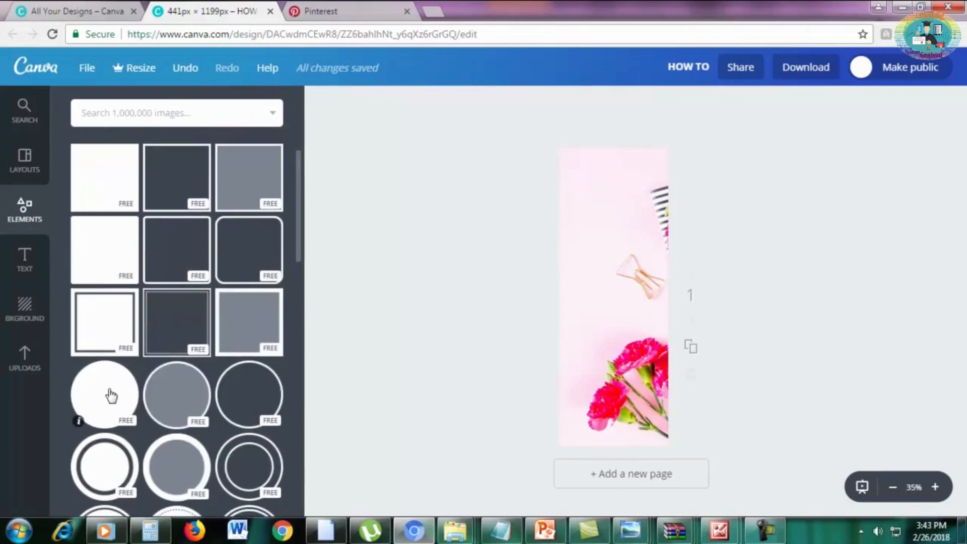
pyautogui.moveTo(111, 397); pyautogui.dragTo(629, 201)
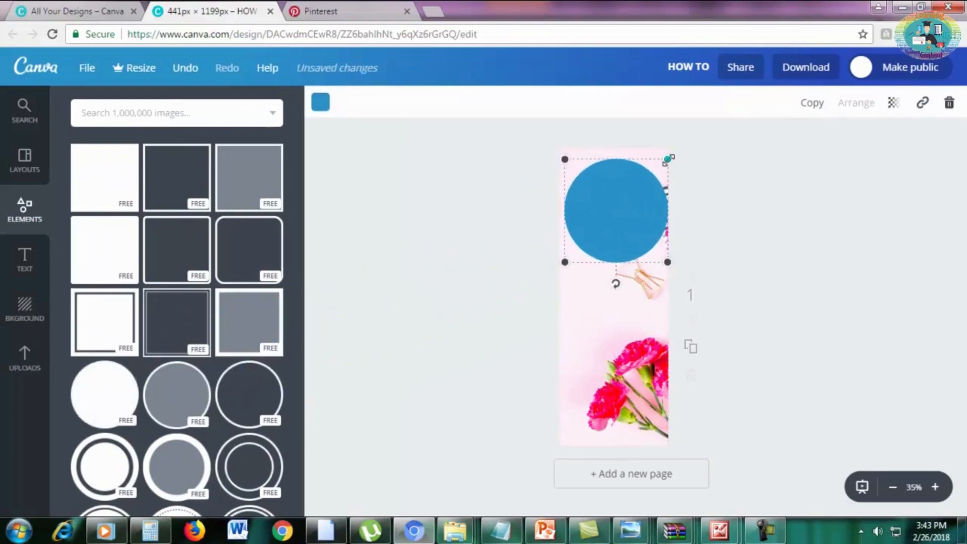
pyautogui.moveTo(667, 159); pyautogui.dragTo(630, 196)
pyautogui.moveTo(600, 224); pyautogui.dragTo(616, 191)
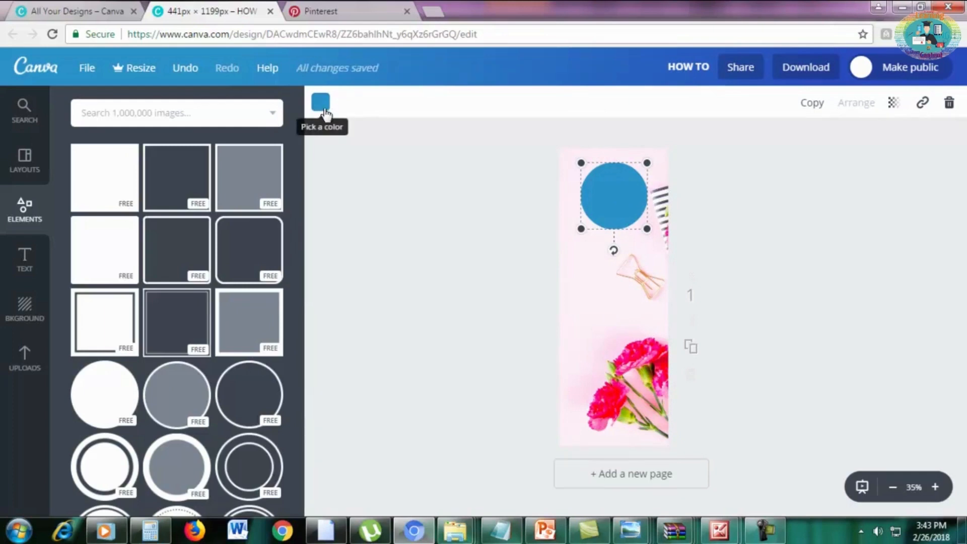
# Recolour the circle with the lighter of the two pink document colours.
pyautogui.click(321, 102)
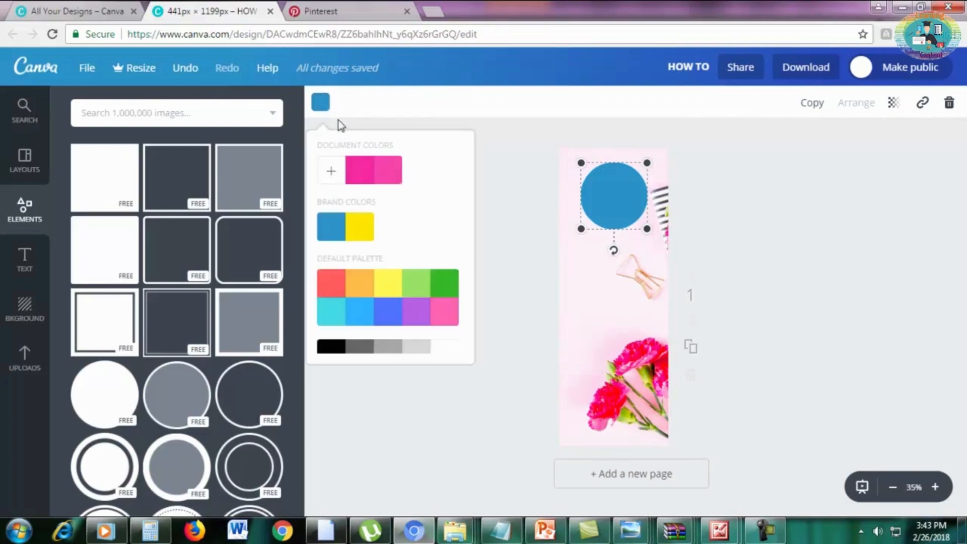
pyautogui.click(362, 176)
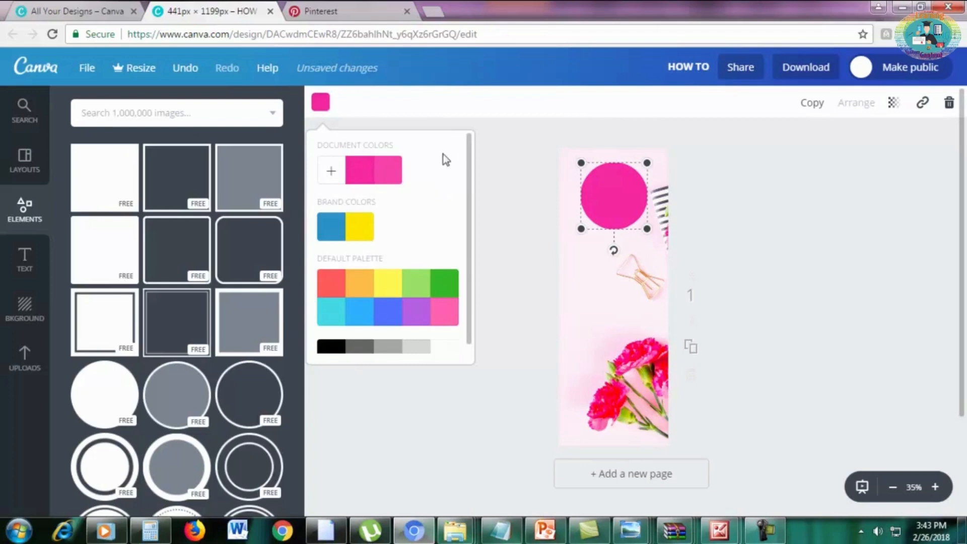
pyautogui.scroll(-1, 438, 282)
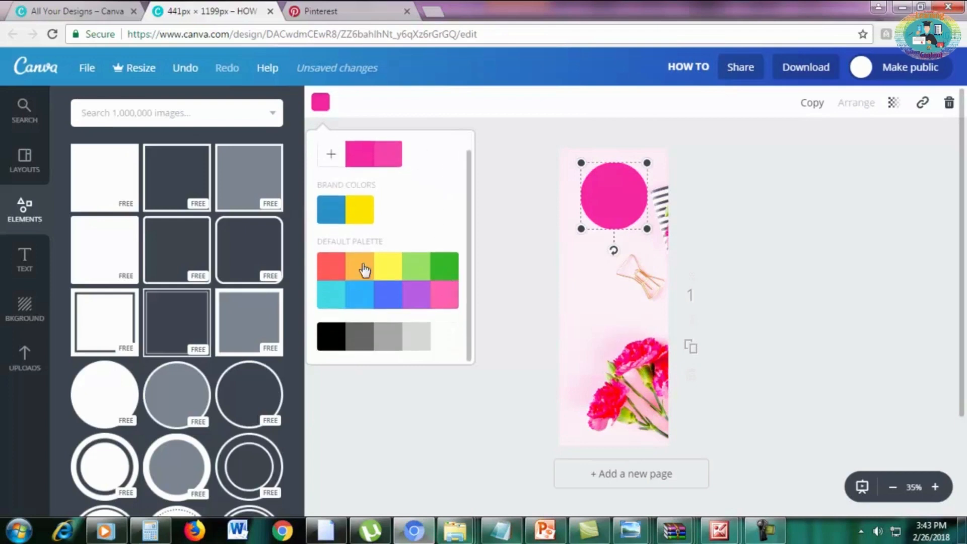
pyautogui.scroll(1, 365, 271)
pyautogui.click(330, 171)
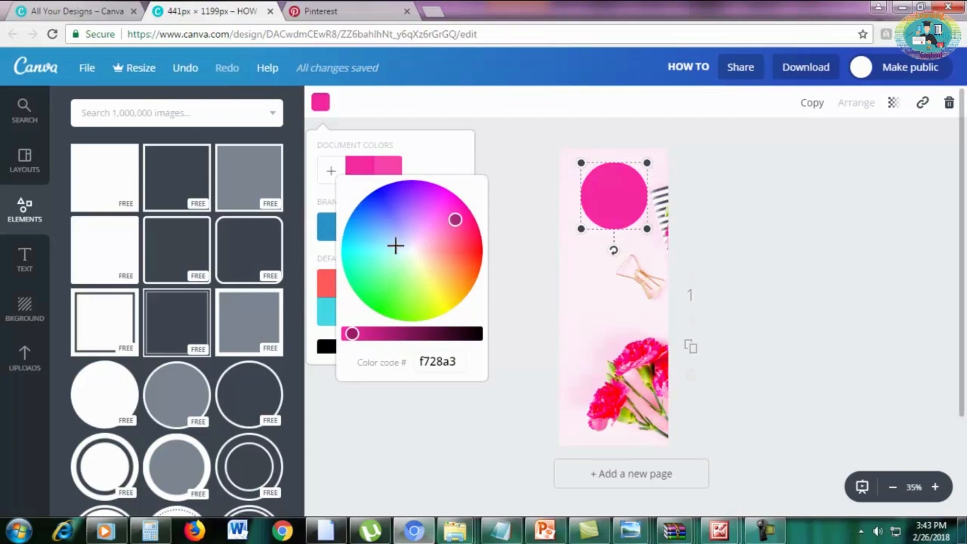
pyautogui.click(437, 165)
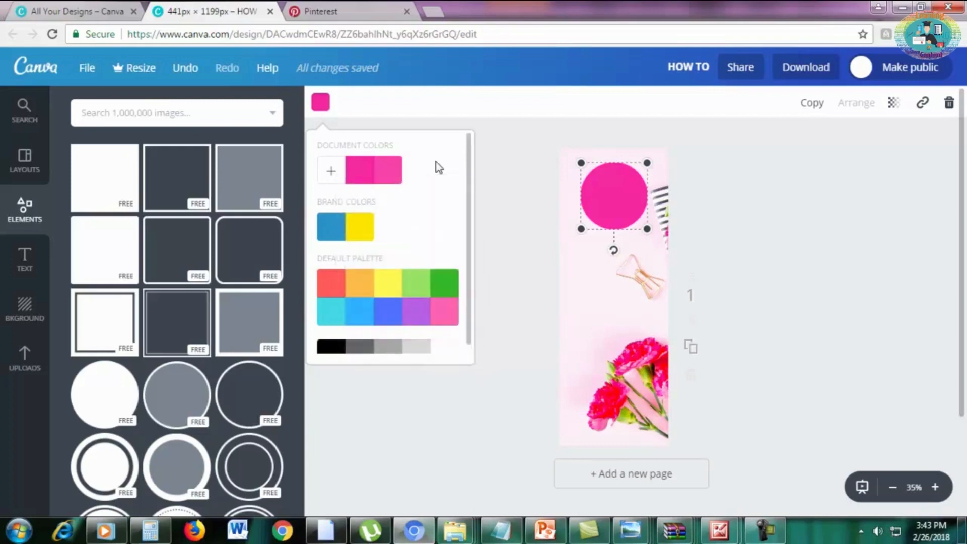
pyautogui.click(398, 175)
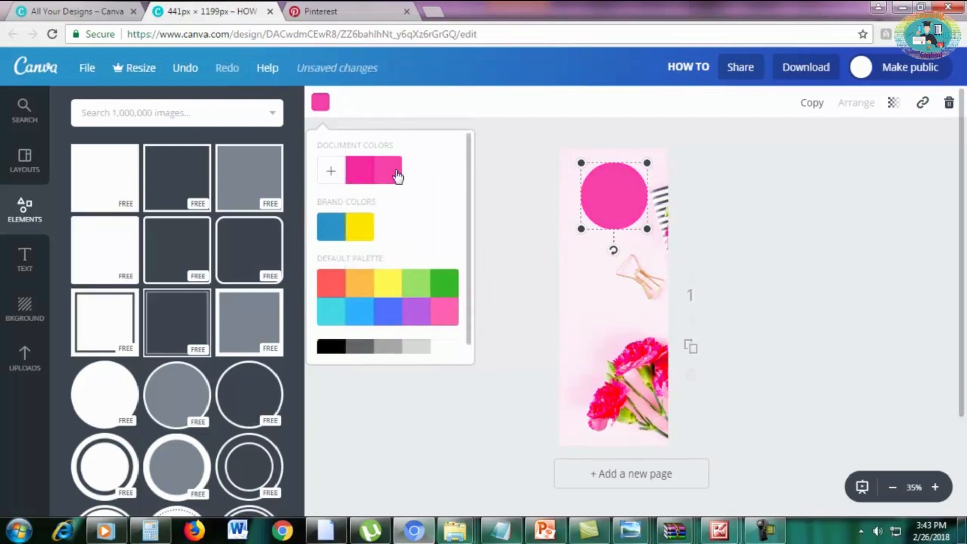
pyautogui.click(770, 199)
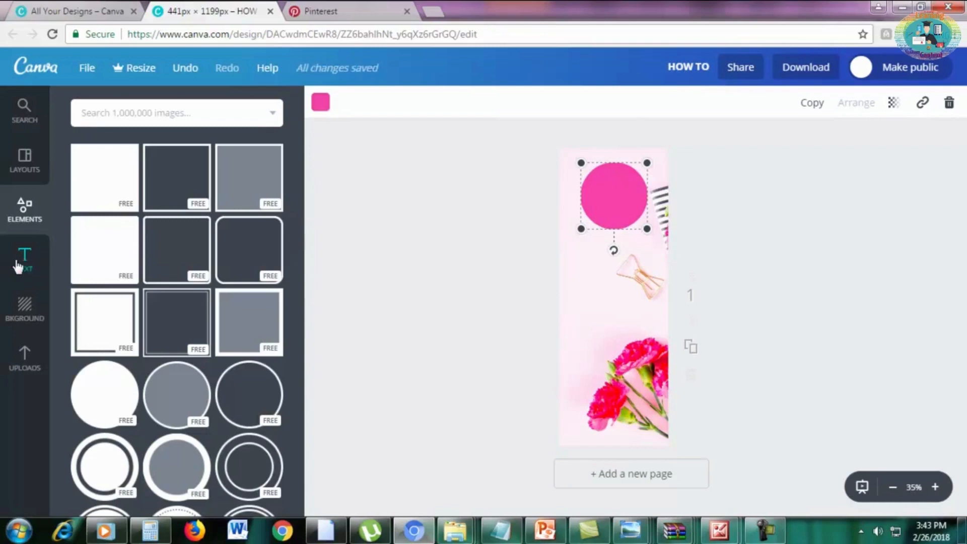
# Add a heading reading "5" centred on the pink circle and compare it with the existing 5 Tips design.
pyautogui.click(28, 269)
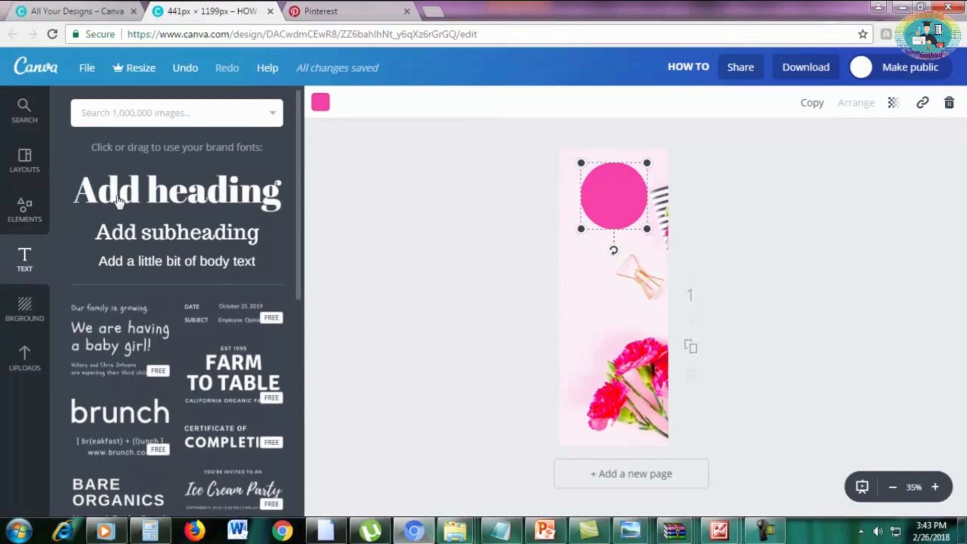
pyautogui.click(120, 201)
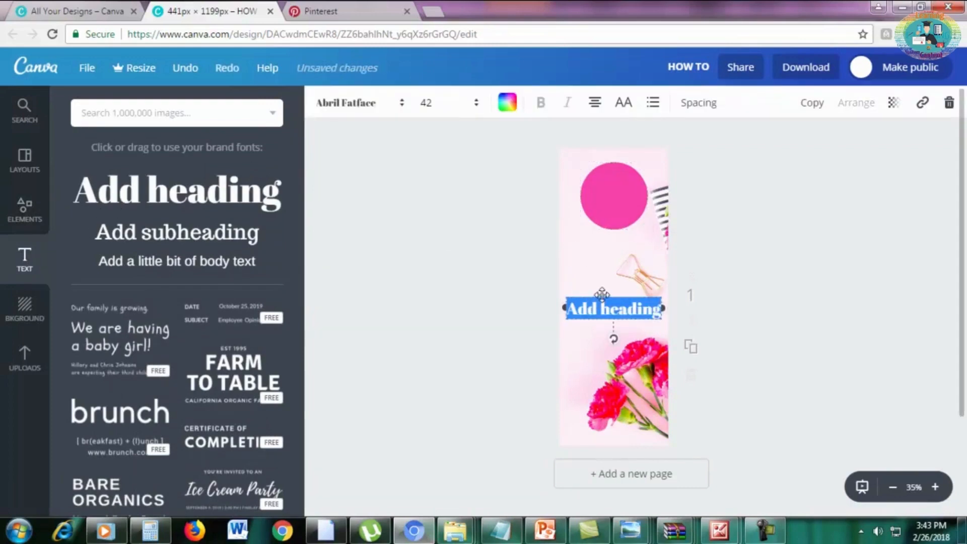
pyautogui.moveTo(601, 293); pyautogui.dragTo(600, 182)
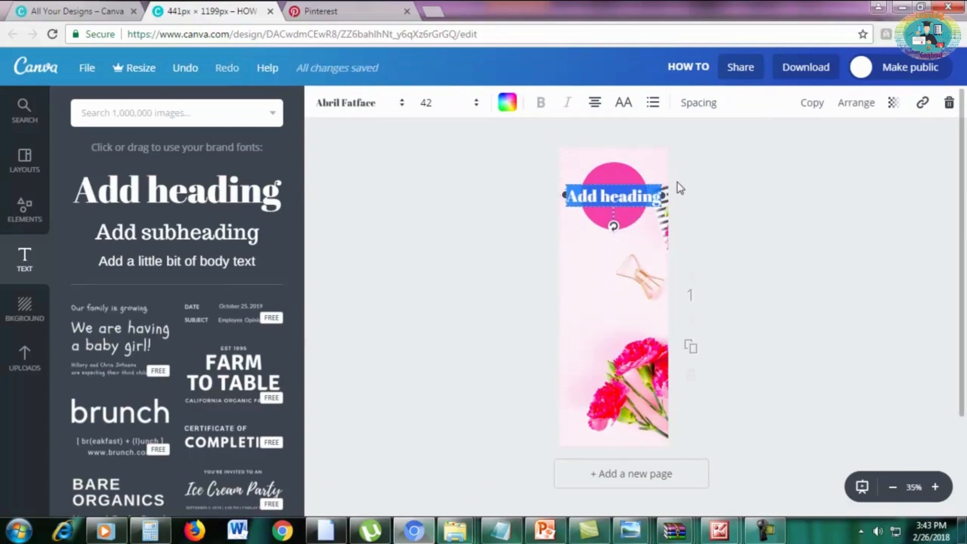
pyautogui.write('5')
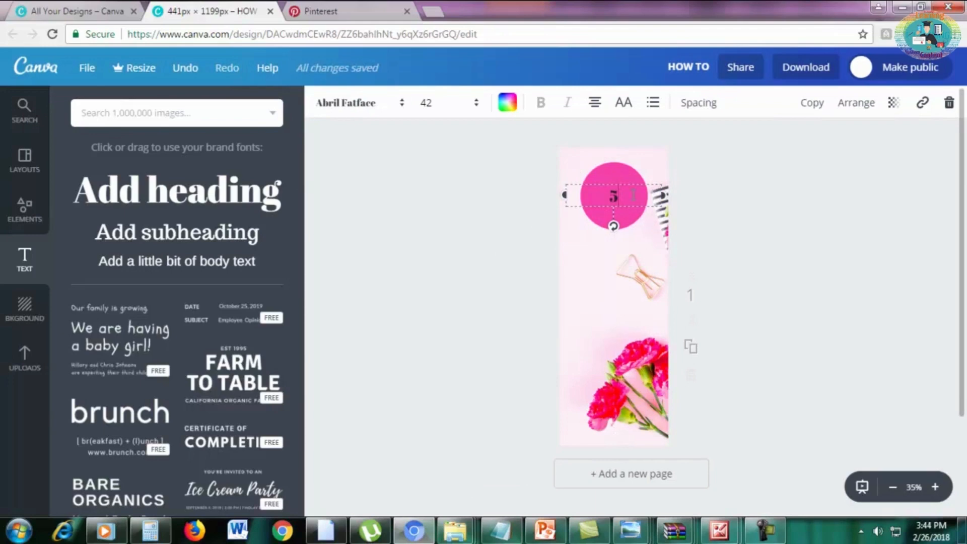
pyautogui.click(37, 8)
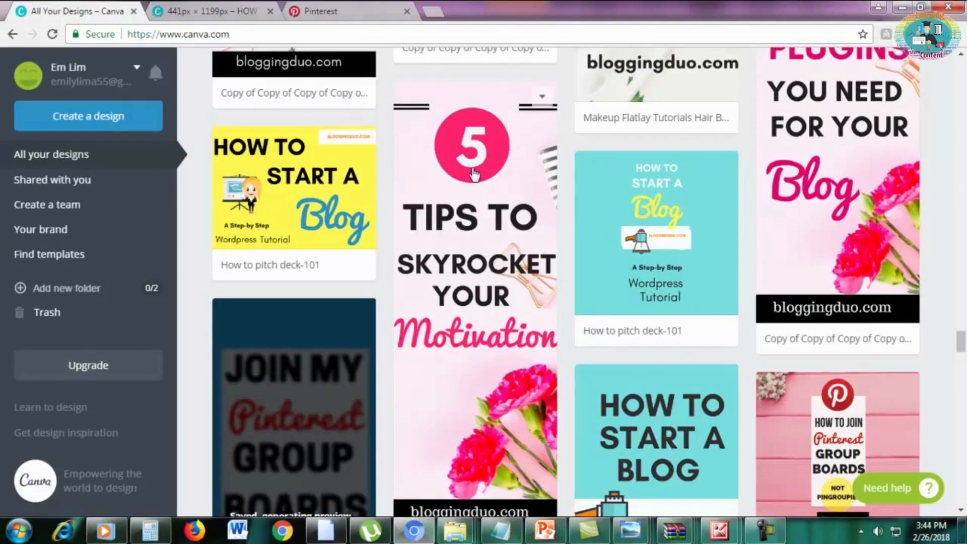
# Return to the pin design and enlarge the "5" on the pink circle to font size 64.
pyautogui.click(219, 10)
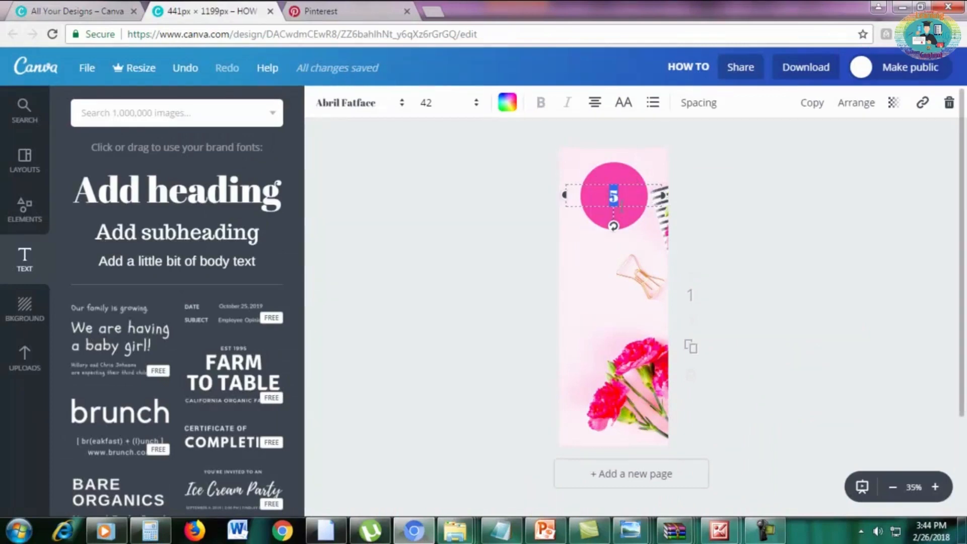
pyautogui.click(426, 104)
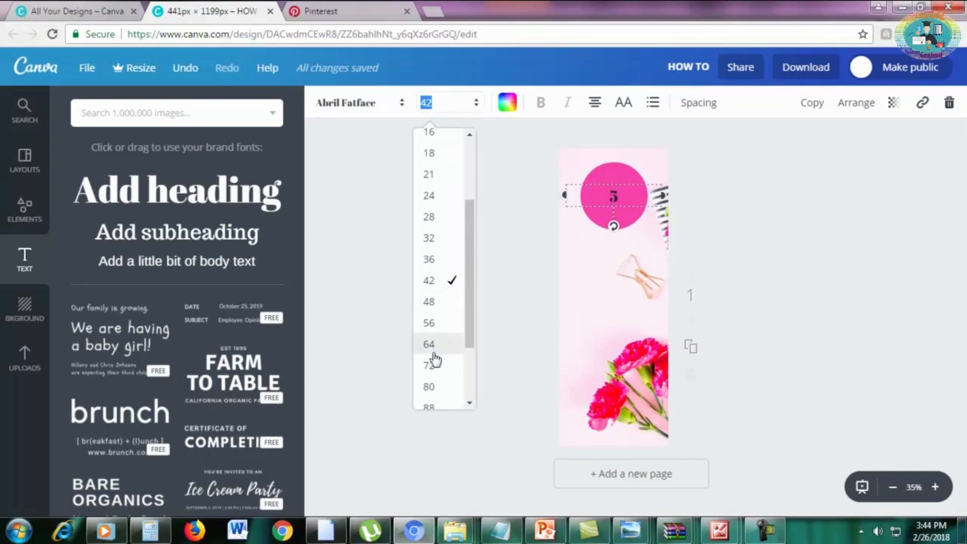
pyautogui.click(430, 324)
pyautogui.click(433, 102)
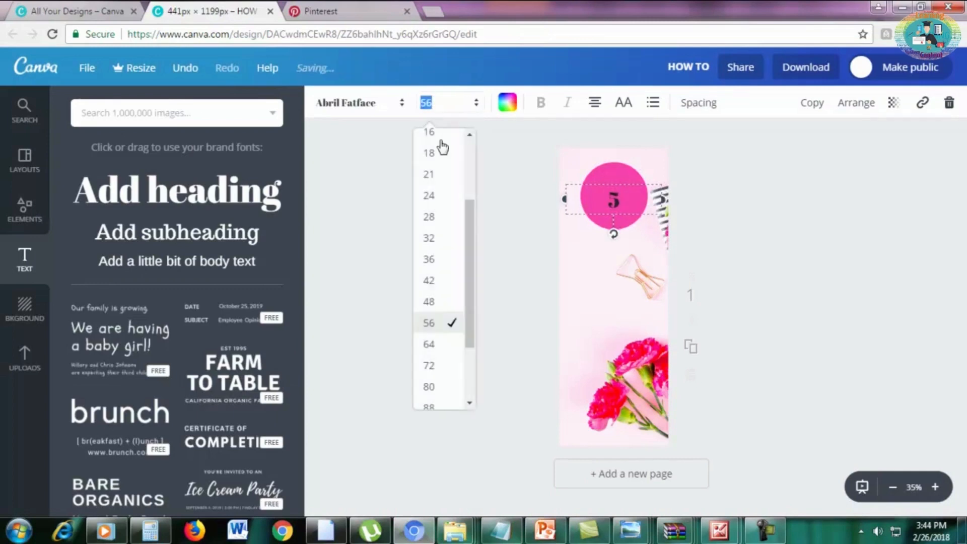
pyautogui.click(429, 344)
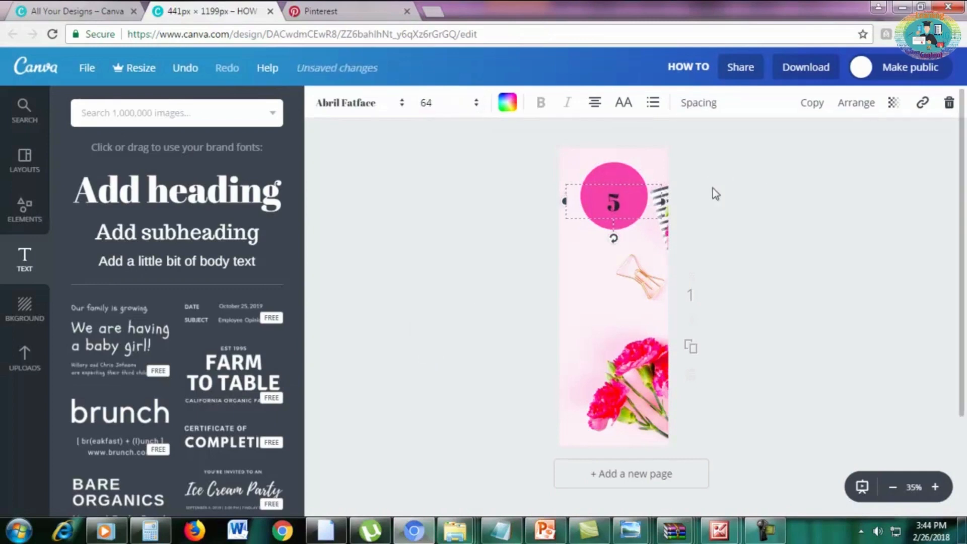
pyautogui.click(750, 181)
# Recolour the "5" on the circle to white from the default palette.
pyautogui.click(617, 197)
pyautogui.doubleClick(623, 202)
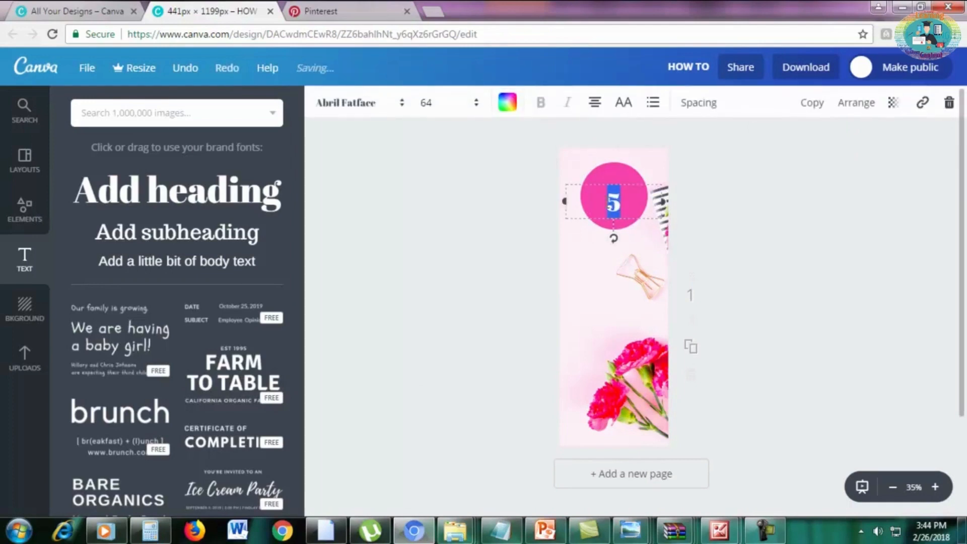
pyautogui.click(507, 103)
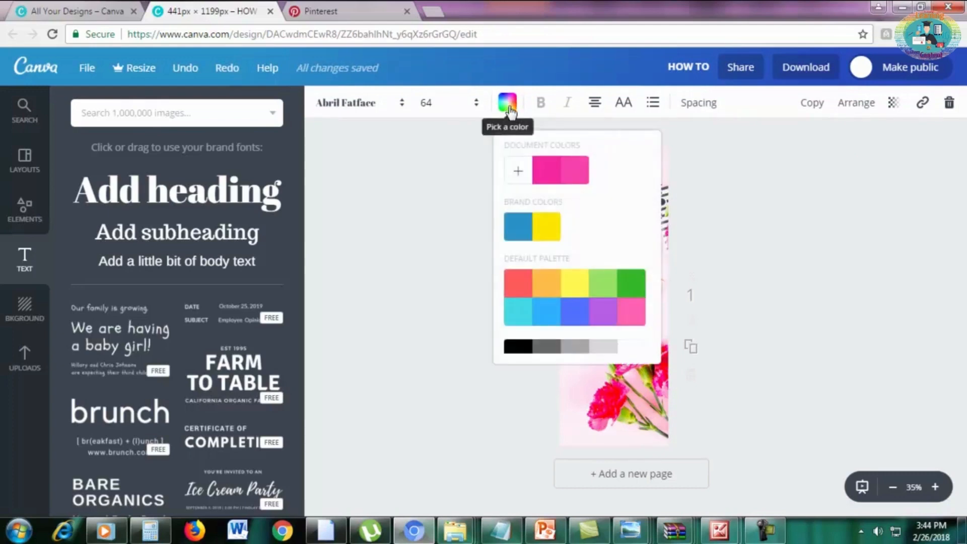
pyautogui.scroll(-1, 625, 338)
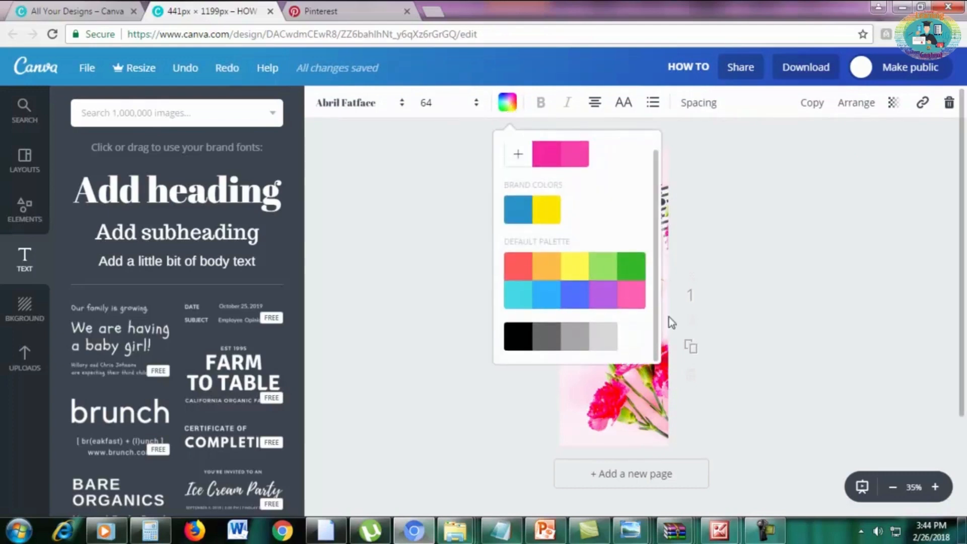
pyautogui.click(632, 336)
pyautogui.click(787, 254)
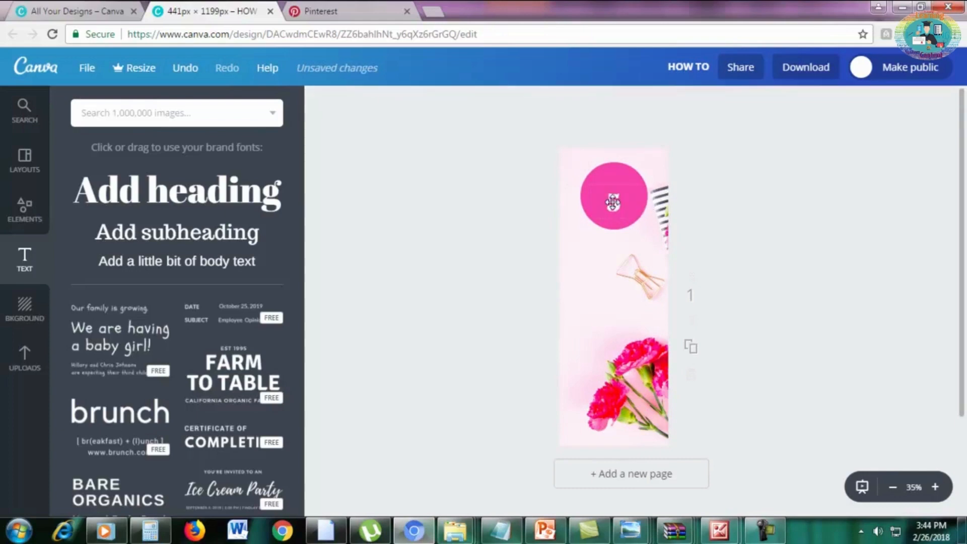
# Set the font size of the "5" to 80 and re-centre it on the pink circle.
pyautogui.click(613, 202)
pyautogui.click(429, 103)
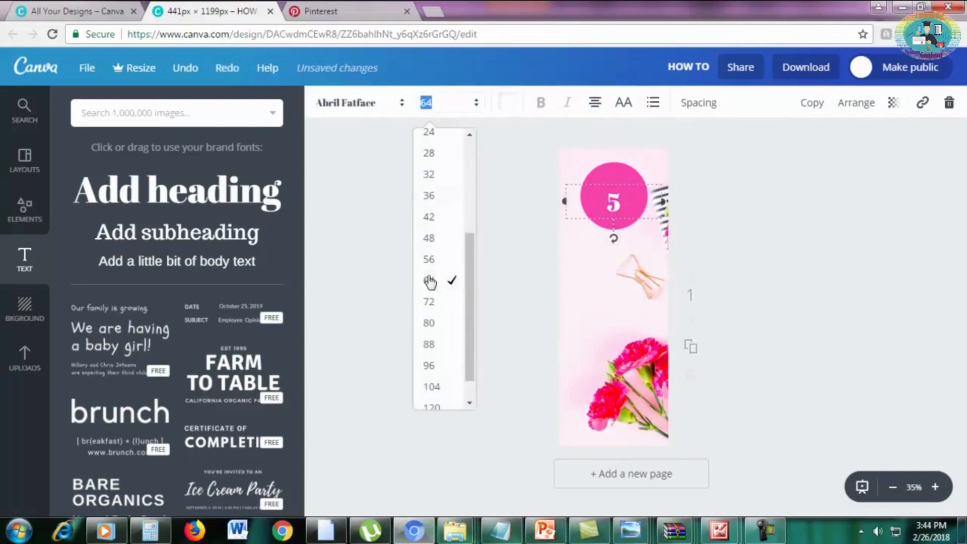
pyautogui.click(428, 323)
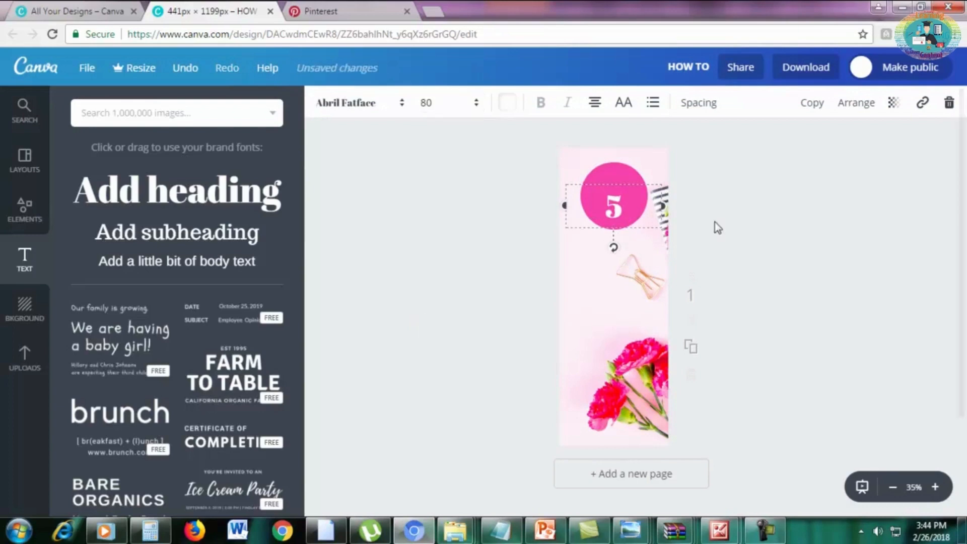
pyautogui.moveTo(634, 173); pyautogui.dragTo(601, 192)
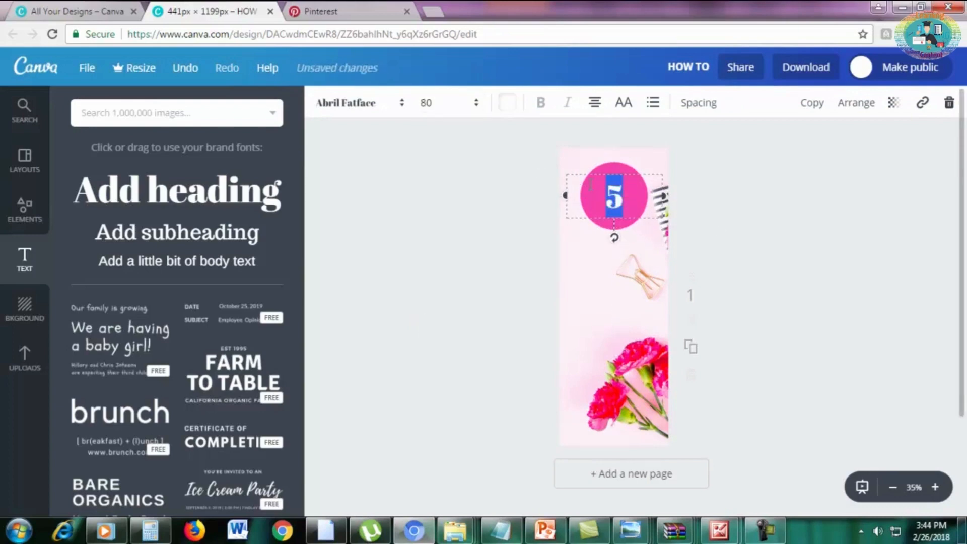
# Change the font of the "5" to League Spartan.
pyautogui.click(334, 107)
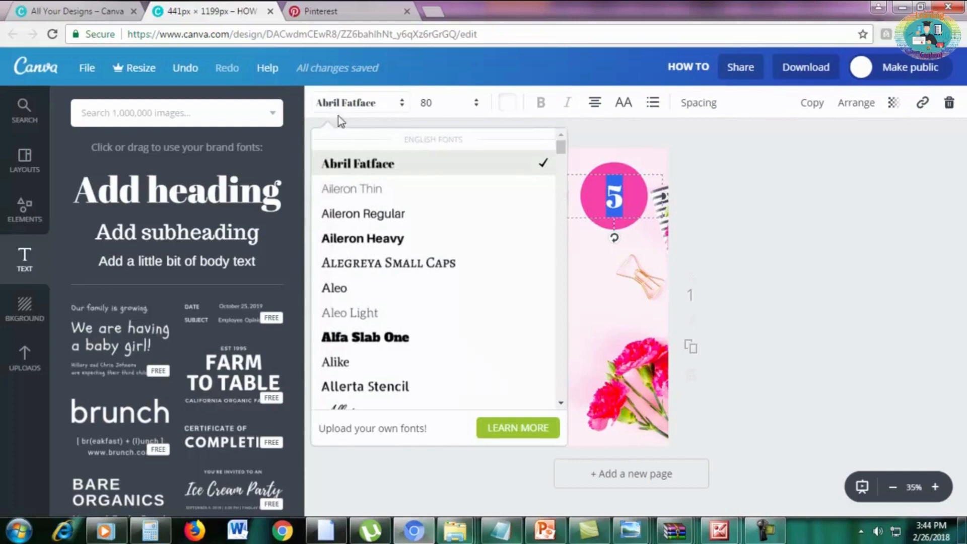
pyautogui.scroll(-20, 397, 296)
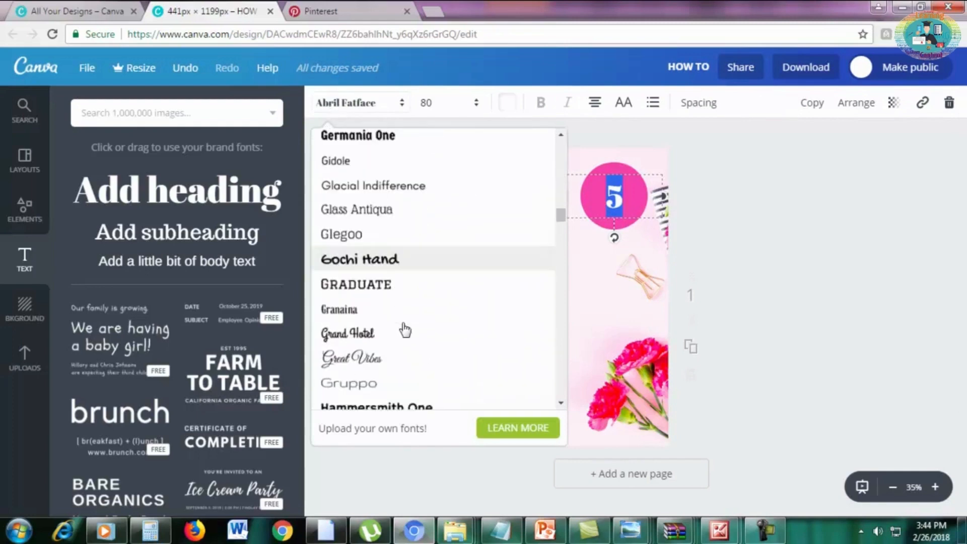
pyautogui.moveTo(560, 216); pyautogui.dragTo(560, 247)
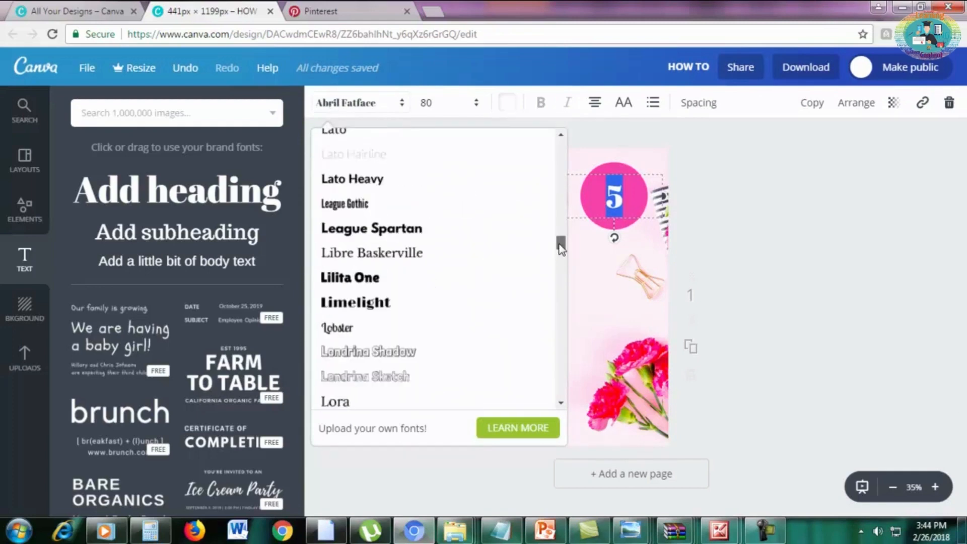
pyautogui.click(394, 230)
pyautogui.click(815, 221)
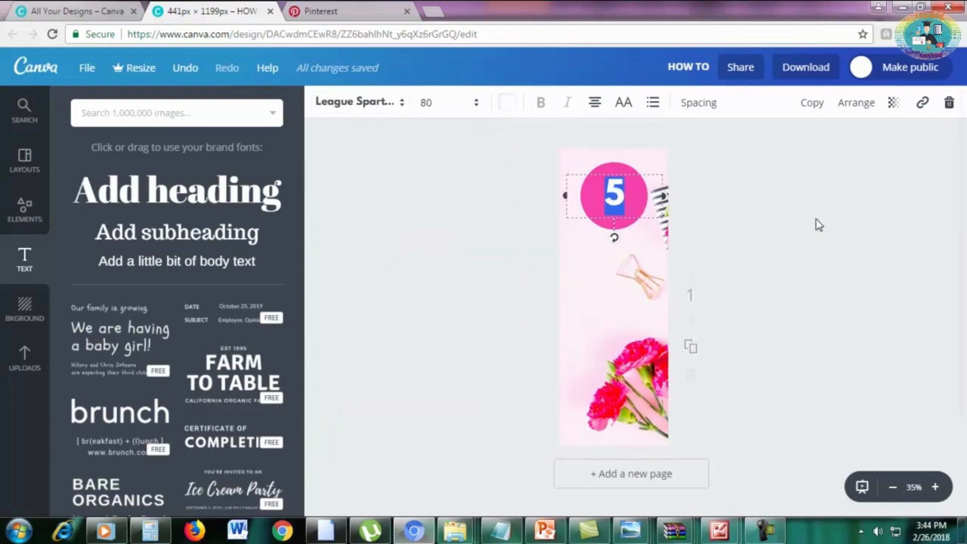
# Nudge the "5" slightly lower and shrink the pink circle, keeping the number centred on it.
pyautogui.click(734, 211)
pyautogui.moveTo(617, 190); pyautogui.dragTo(618, 196)
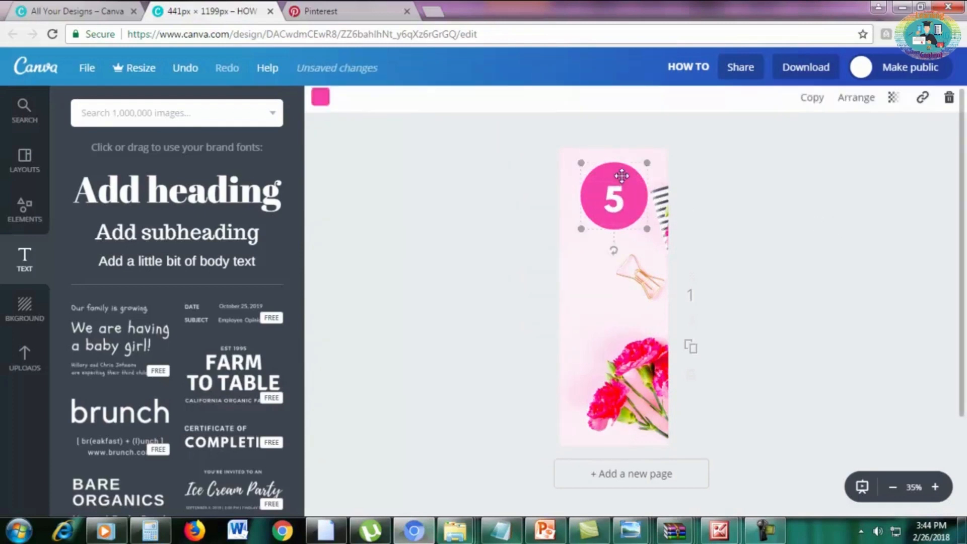
pyautogui.moveTo(647, 164); pyautogui.dragTo(616, 205)
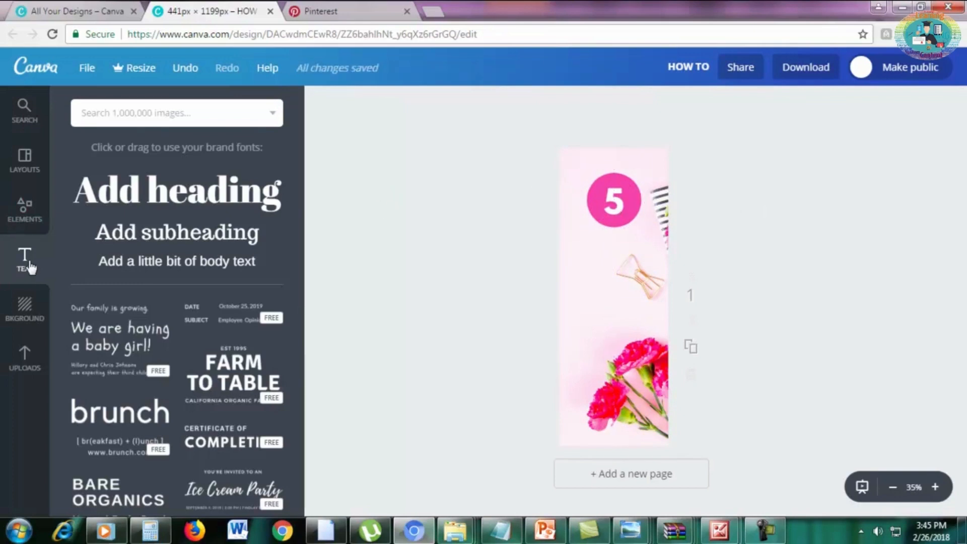
# Add a heading reading "TIPS TO" directly below the pink circle.
pyautogui.click(155, 204)
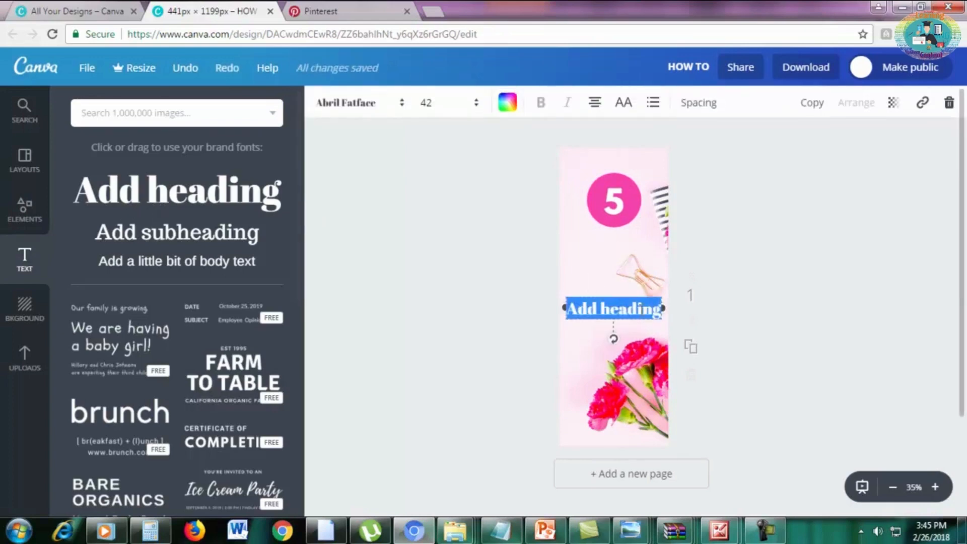
pyautogui.moveTo(634, 295); pyautogui.dragTo(636, 237)
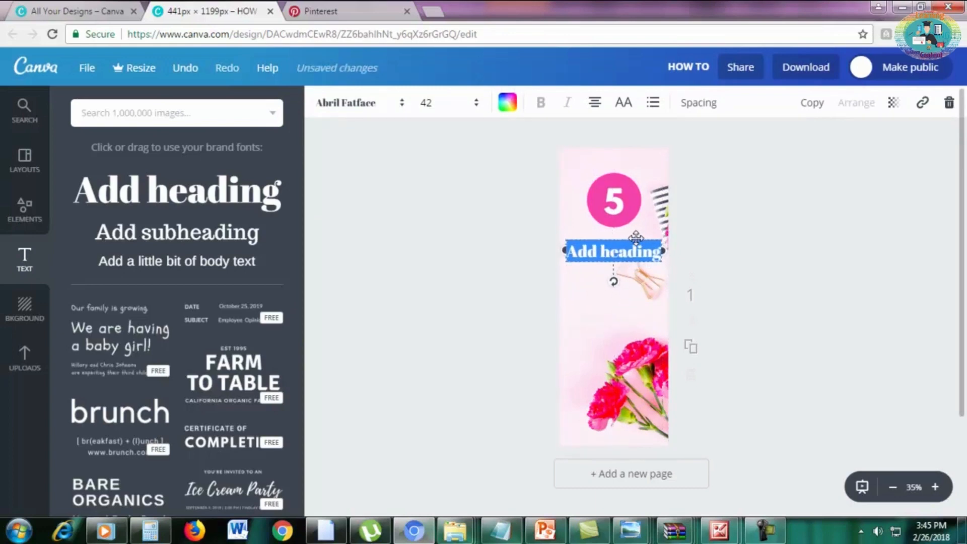
pyautogui.write('TIPS TO')
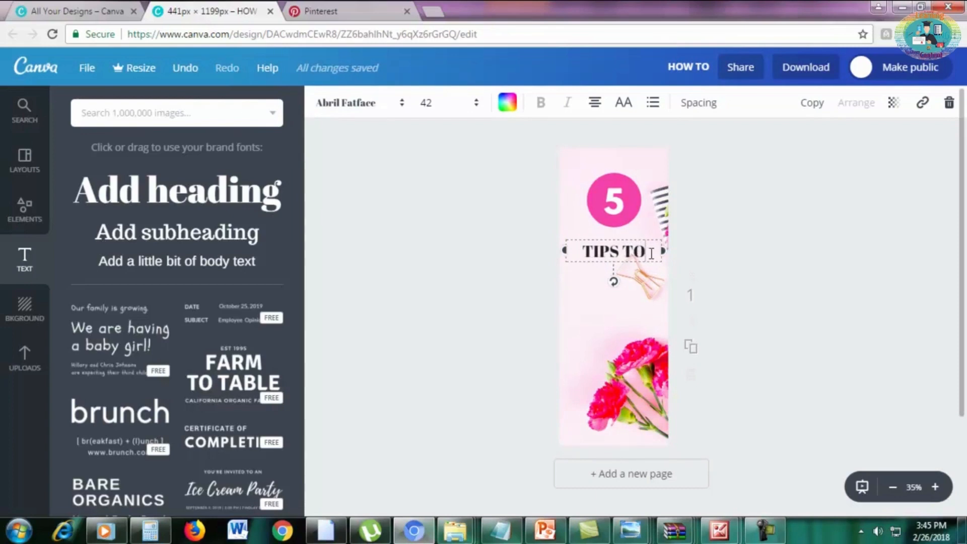
# Format the "TIPS TO" heading in League Spartan at font size 50.
pyautogui.moveTo(651, 253); pyautogui.dragTo(577, 254)
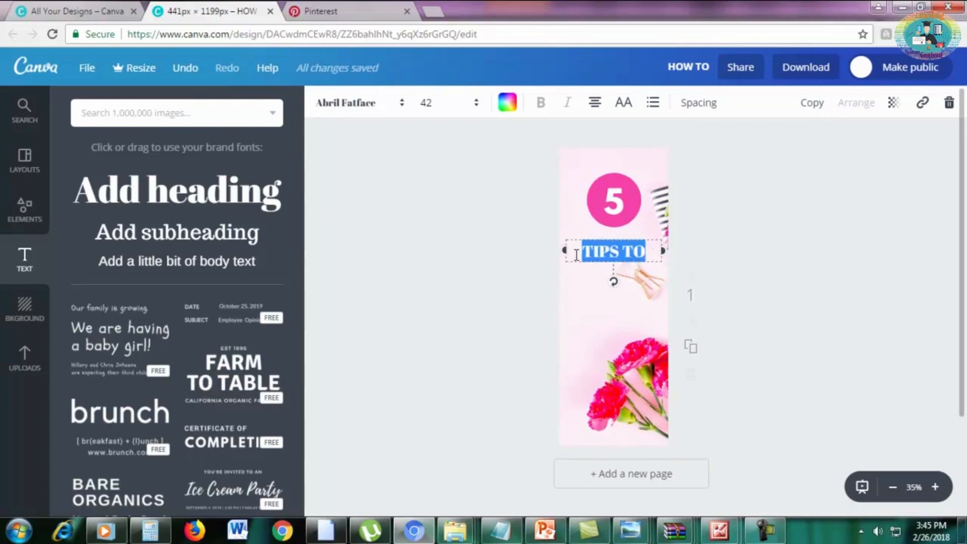
pyautogui.click(358, 107)
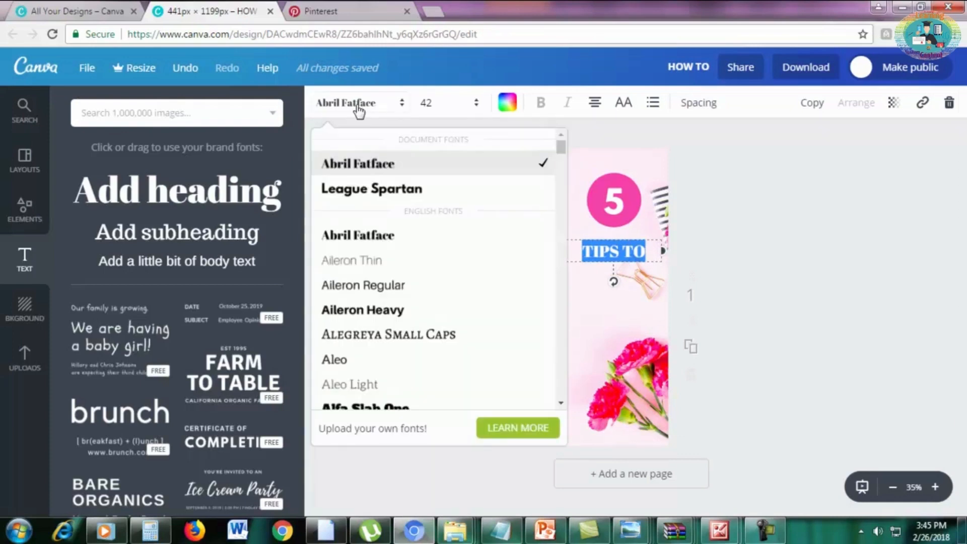
pyautogui.click(373, 191)
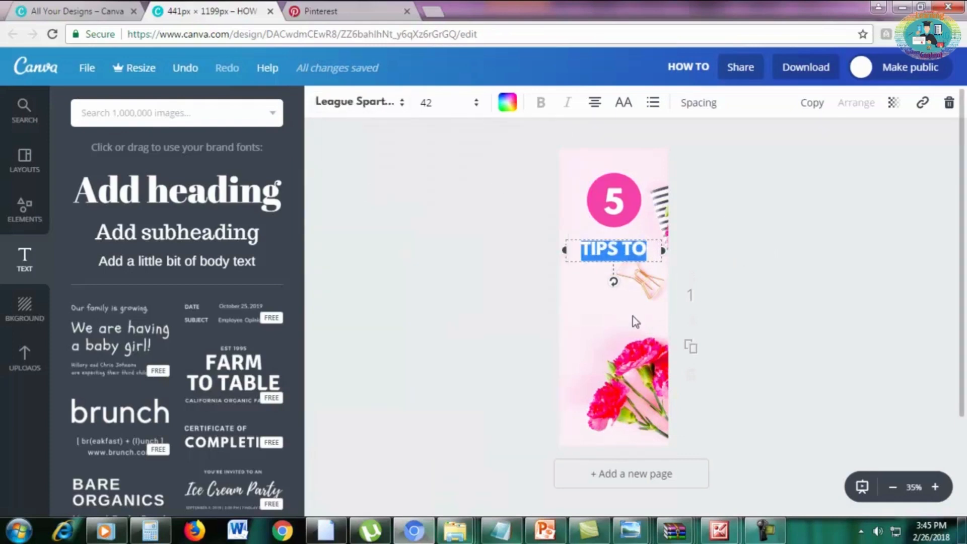
pyautogui.click(429, 107)
pyautogui.write('50')
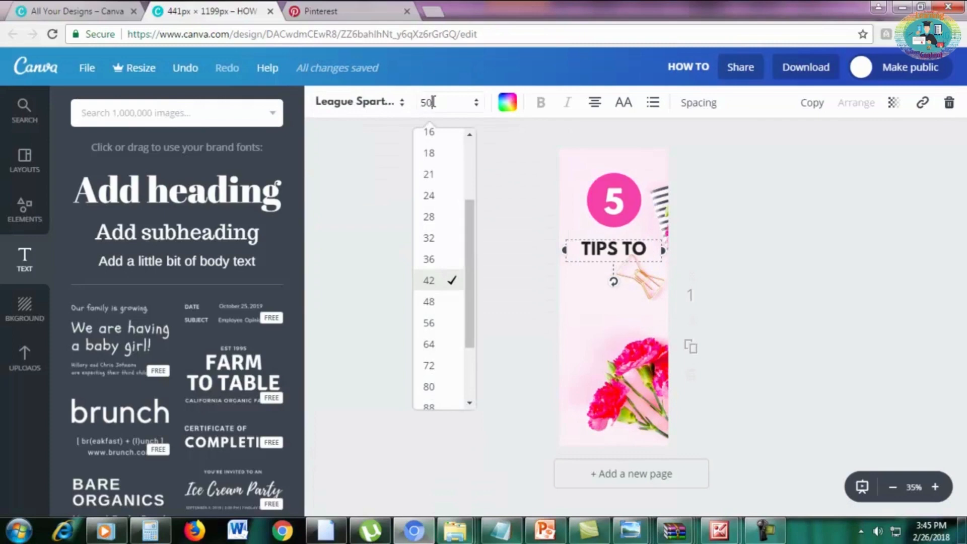
pyautogui.press('Return')
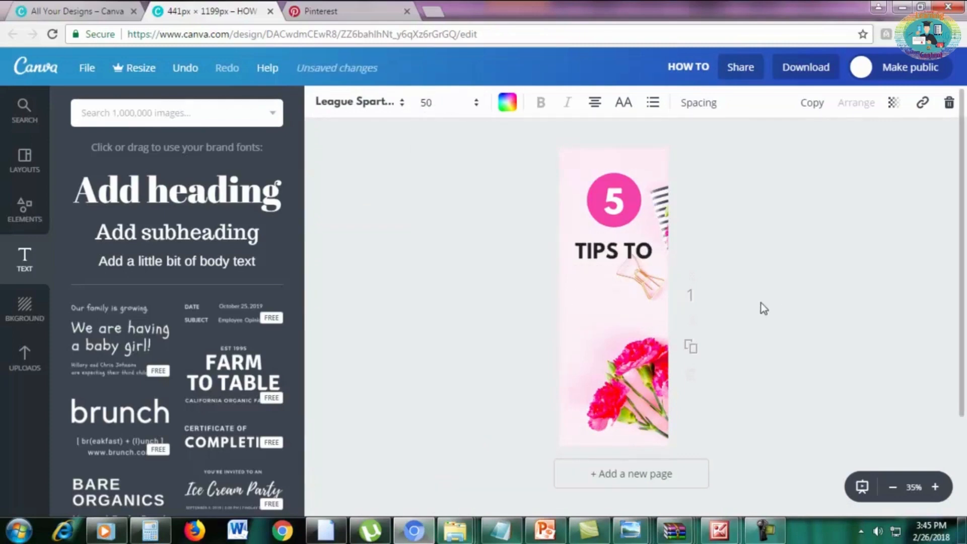
pyautogui.click(760, 304)
# Duplicate the "TIPS TO" heading and align the copy directly beneath the original.
pyautogui.click(618, 244)
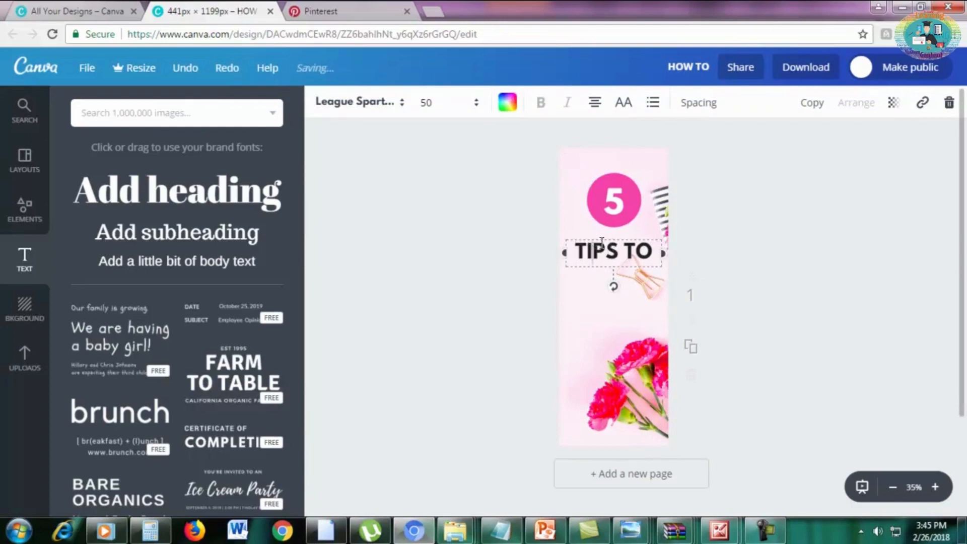
pyautogui.doubleClick(603, 242)
pyautogui.click(604, 248)
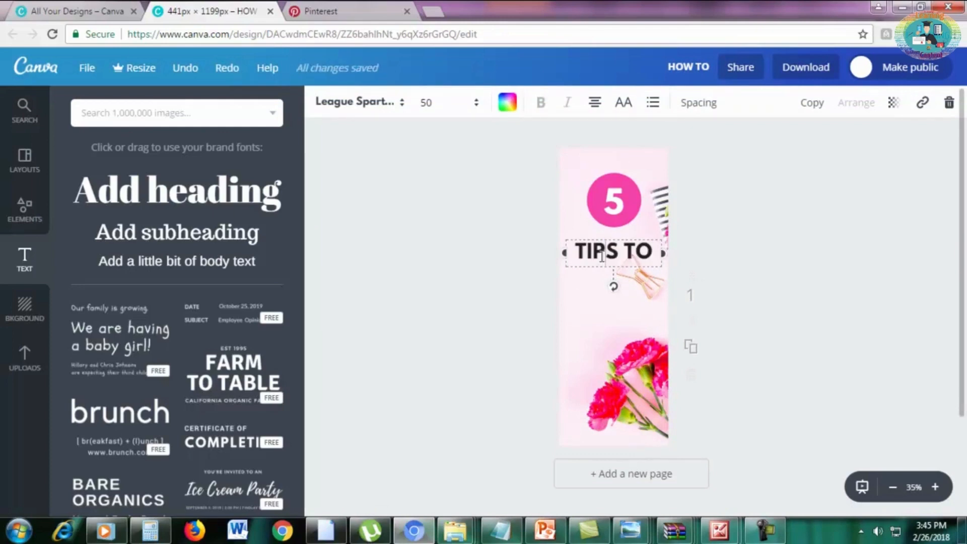
pyautogui.click(812, 103)
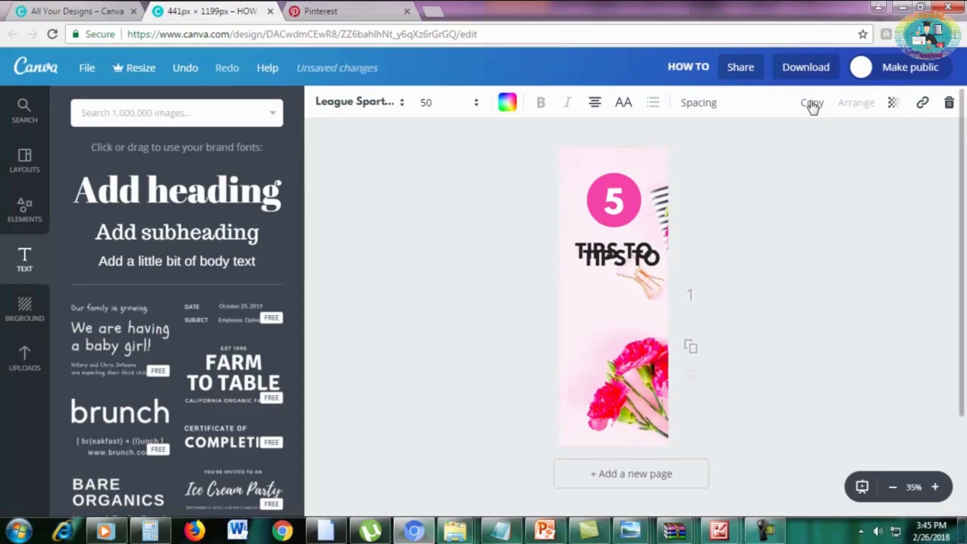
pyautogui.moveTo(660, 248); pyautogui.dragTo(657, 263)
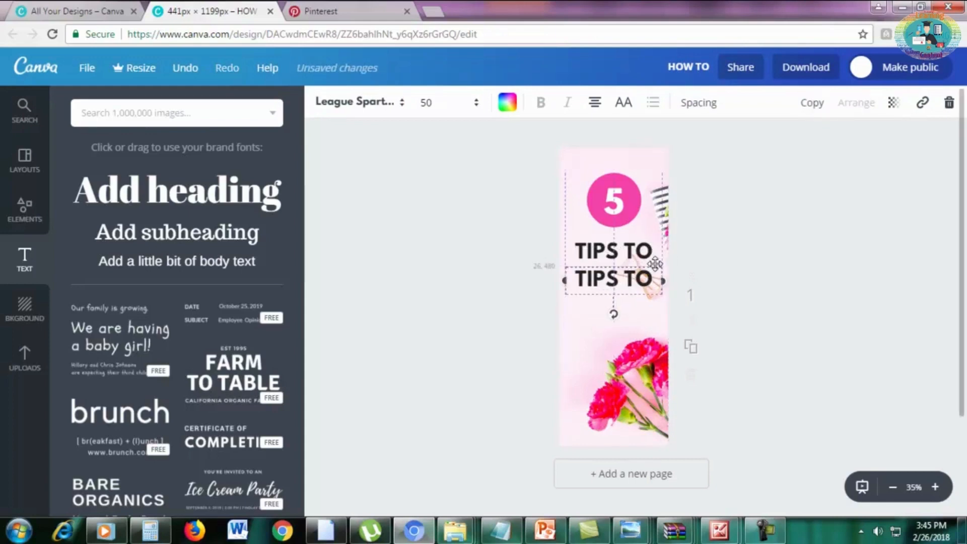
# Replace the text of the duplicated heading with "SKYROCKET".
pyautogui.tripleClick(641, 279)
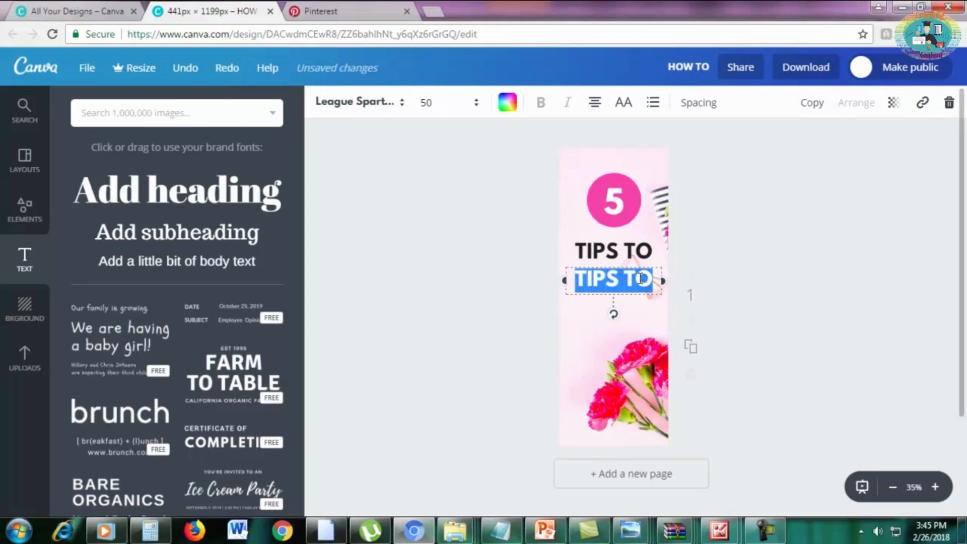
pyautogui.write('S')
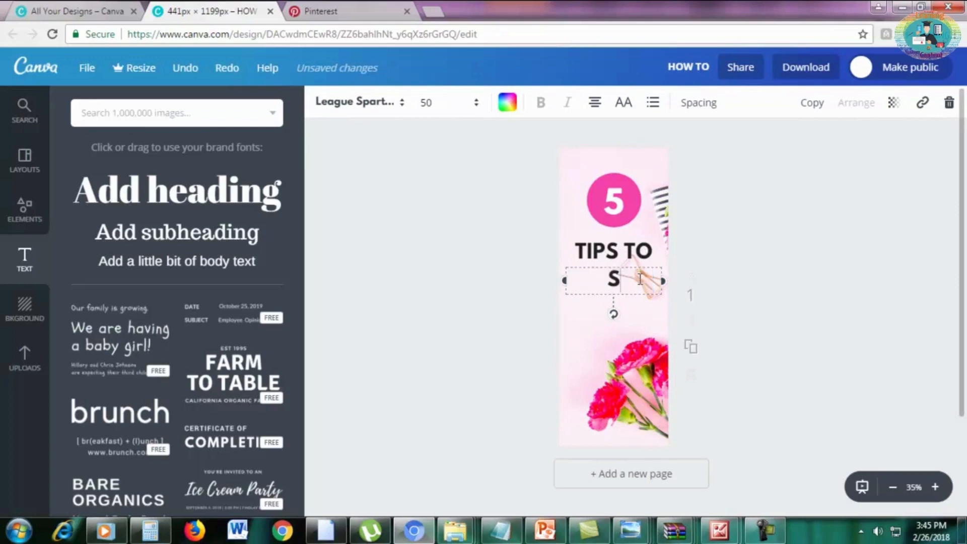
pyautogui.write('KYROCKET')
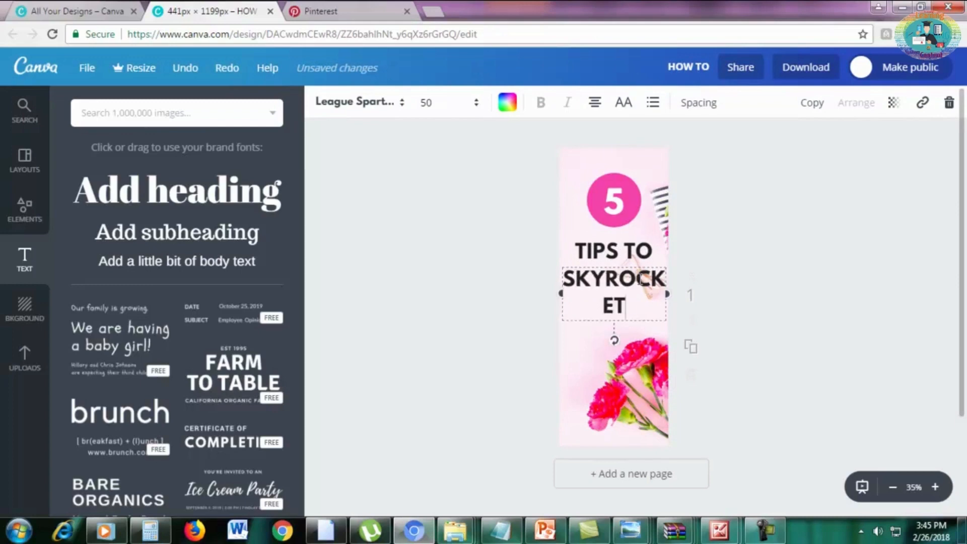
# Reduce the "SKYROCKET" heading to font size 40 so the word fits on a single line.
pyautogui.moveTo(637, 306); pyautogui.dragTo(558, 282)
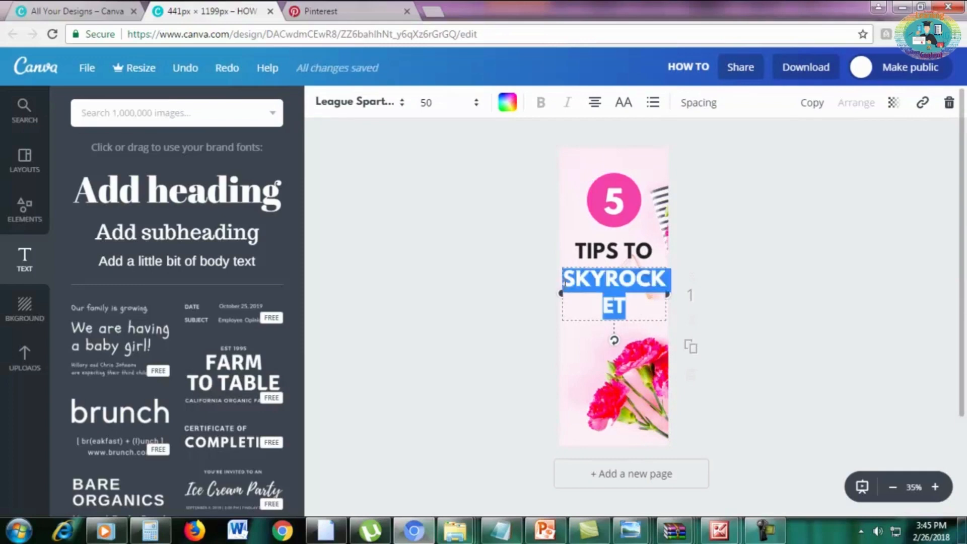
pyautogui.click(433, 103)
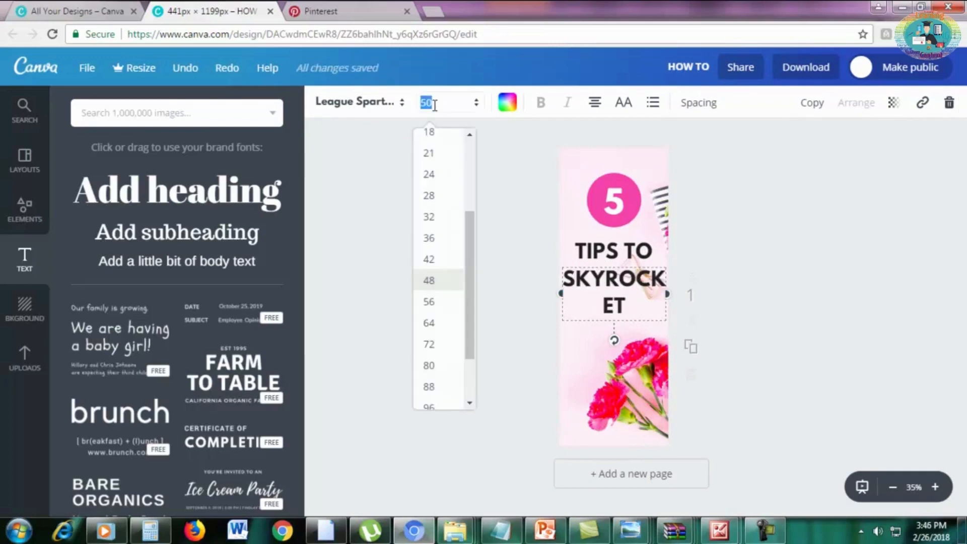
pyautogui.write('45')
pyautogui.press('Return')
pyautogui.click(438, 114)
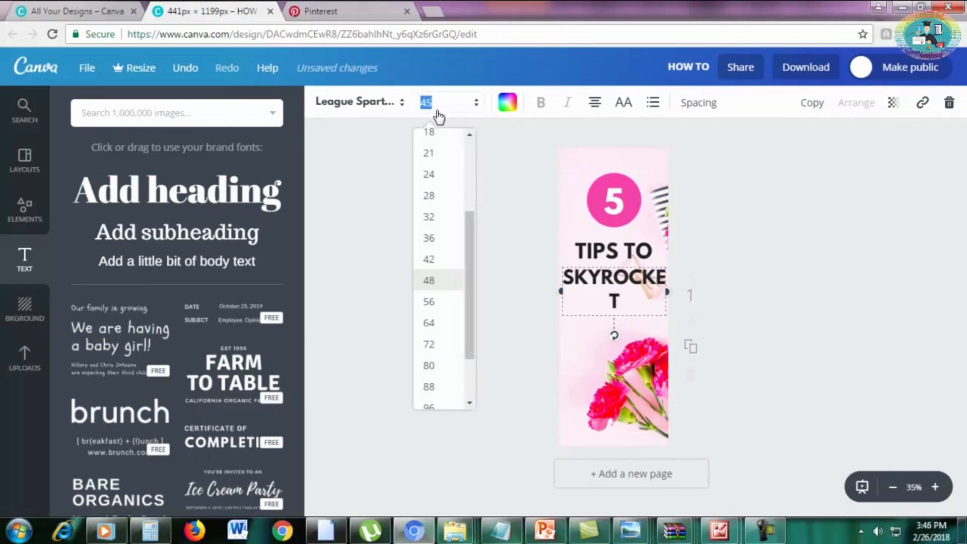
pyautogui.write('42')
pyautogui.press('Return')
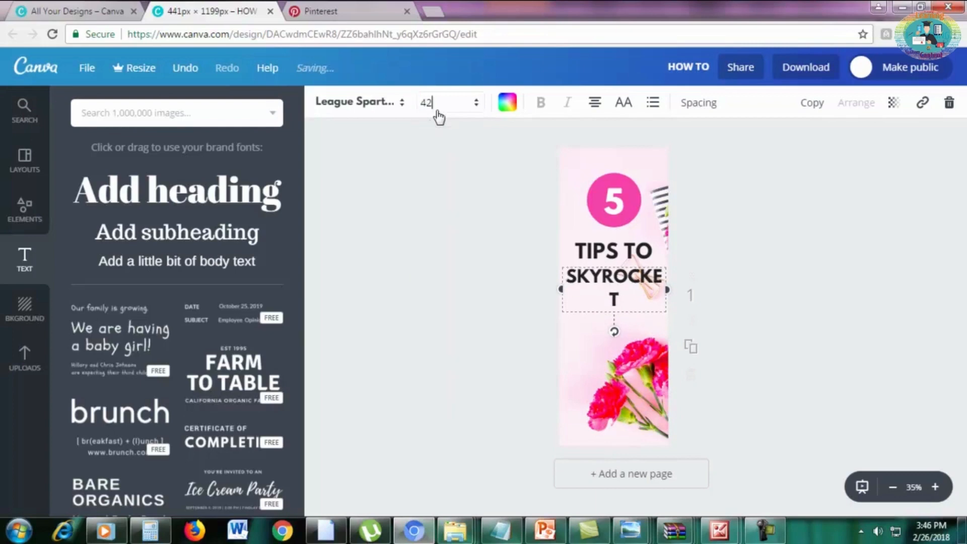
pyautogui.click(438, 114)
pyautogui.write('40')
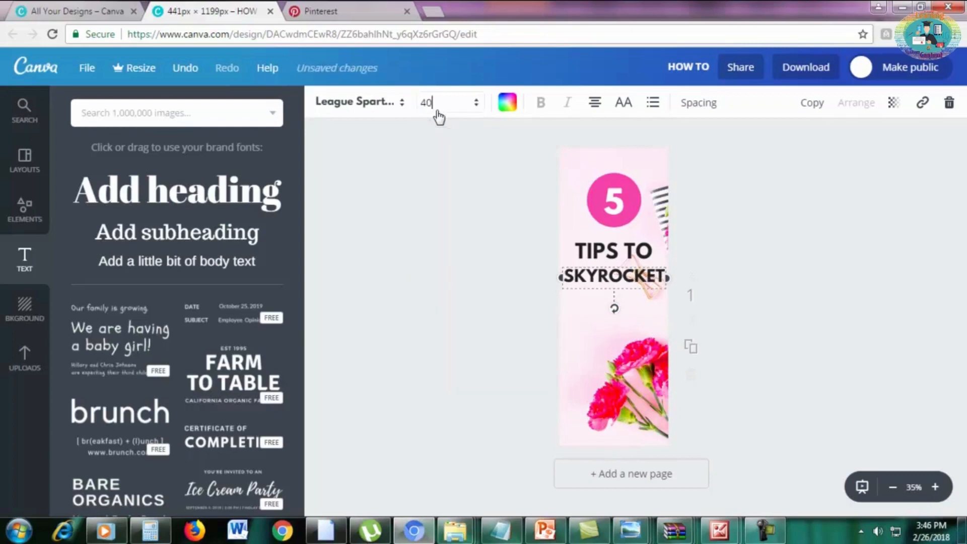
pyautogui.moveTo(633, 276); pyautogui.dragTo(636, 279)
pyautogui.hotkey('ctrl', 'z')
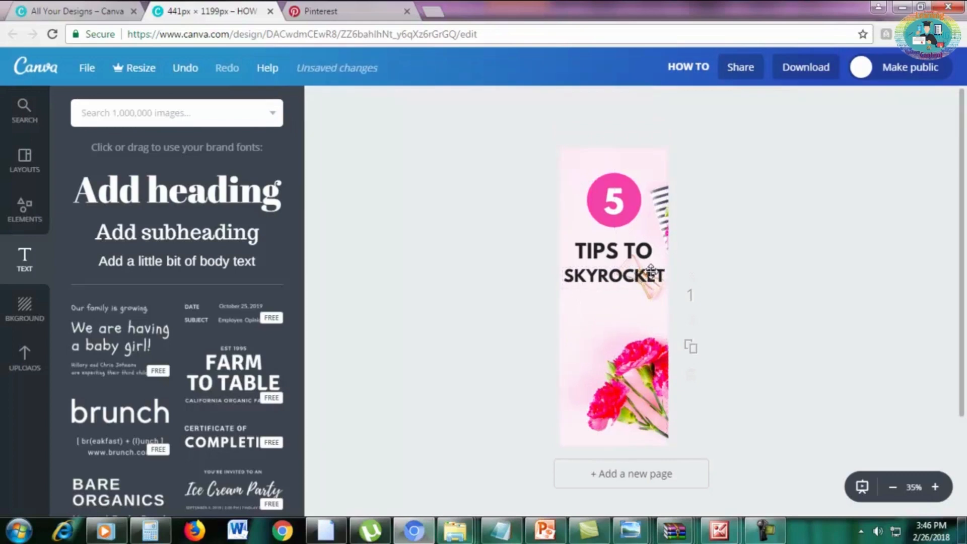
# Duplicate the "SKYROCKET" heading and align the copy directly beneath the original.
pyautogui.click(651, 271)
pyautogui.doubleClick(635, 280)
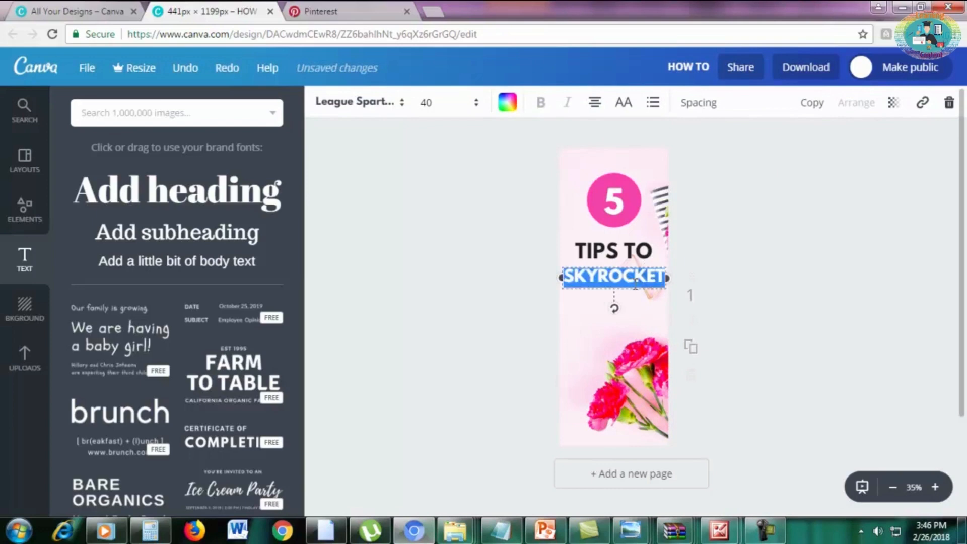
pyautogui.click(812, 103)
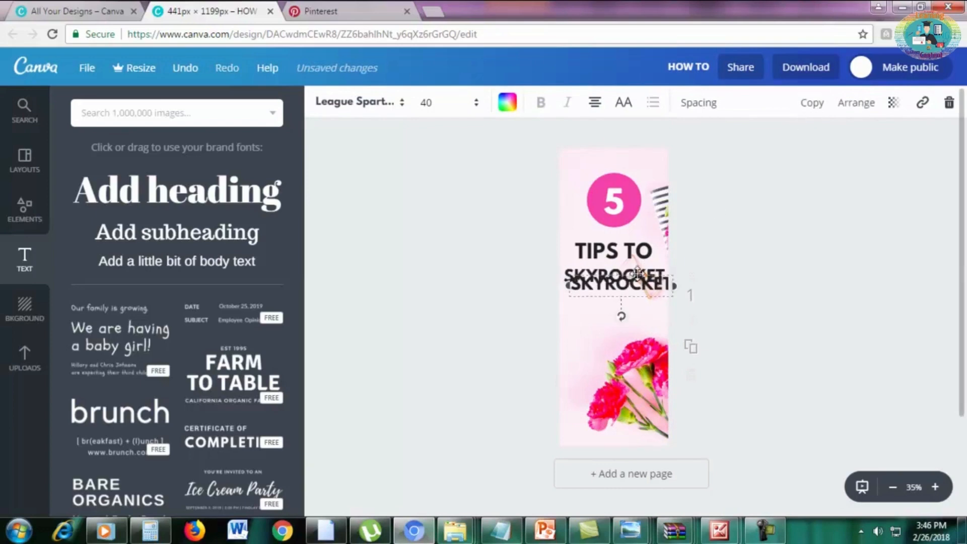
pyautogui.moveTo(637, 273); pyautogui.dragTo(617, 319)
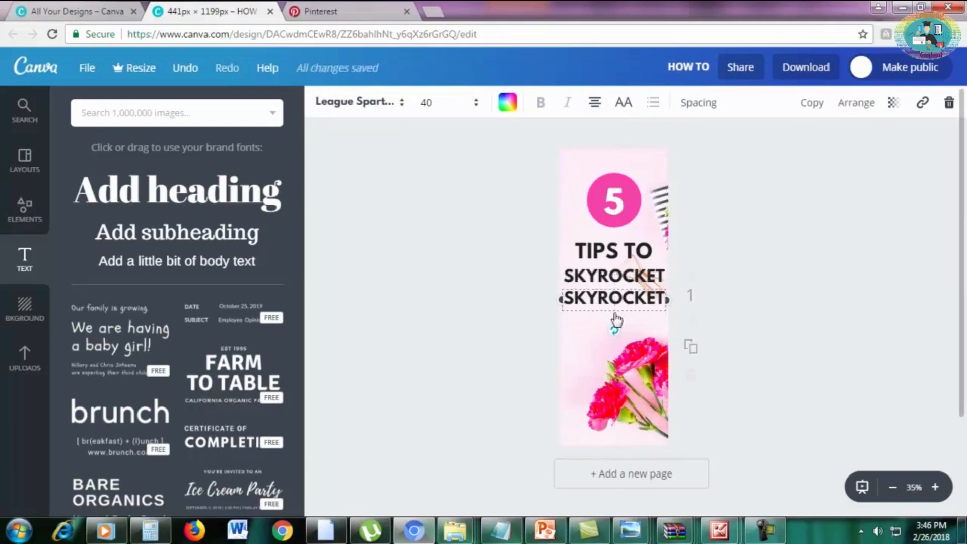
# Replace the text of the lower "SKYROCKET" copy with "YOUR".
pyautogui.doubleClick(614, 299)
pyautogui.write('YOUR')
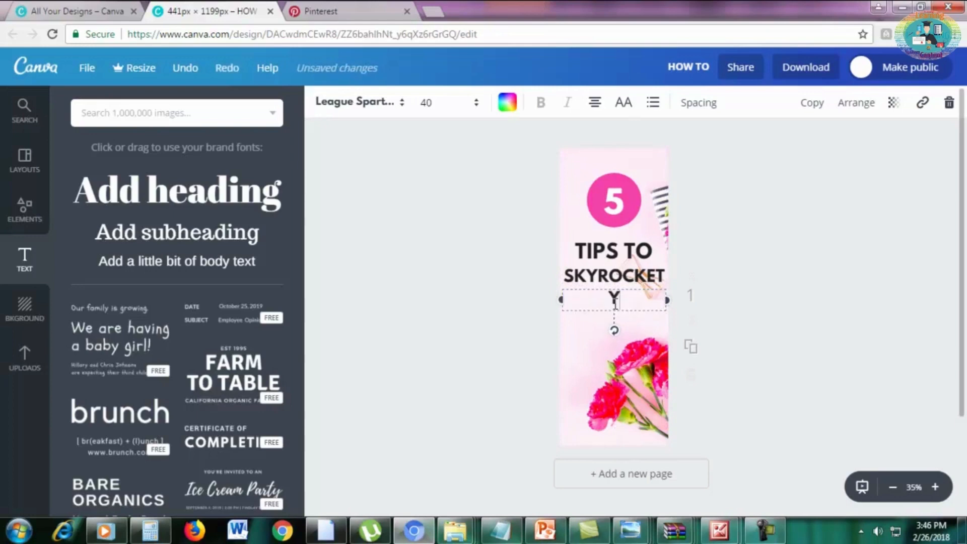
pyautogui.click(885, 343)
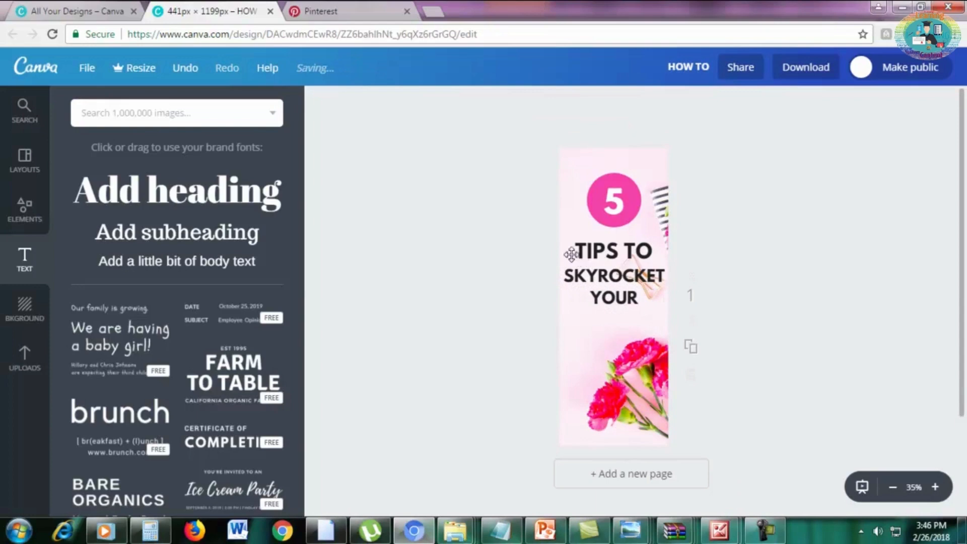
# Add a new heading reading "Motivation" directly below the "YOUR" line.
pyautogui.click(121, 182)
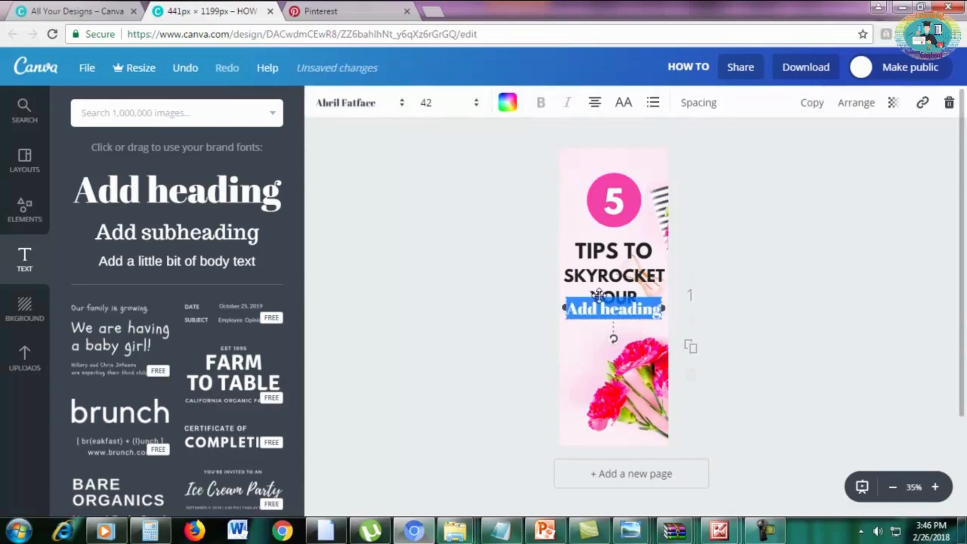
pyautogui.moveTo(598, 296); pyautogui.dragTo(598, 312)
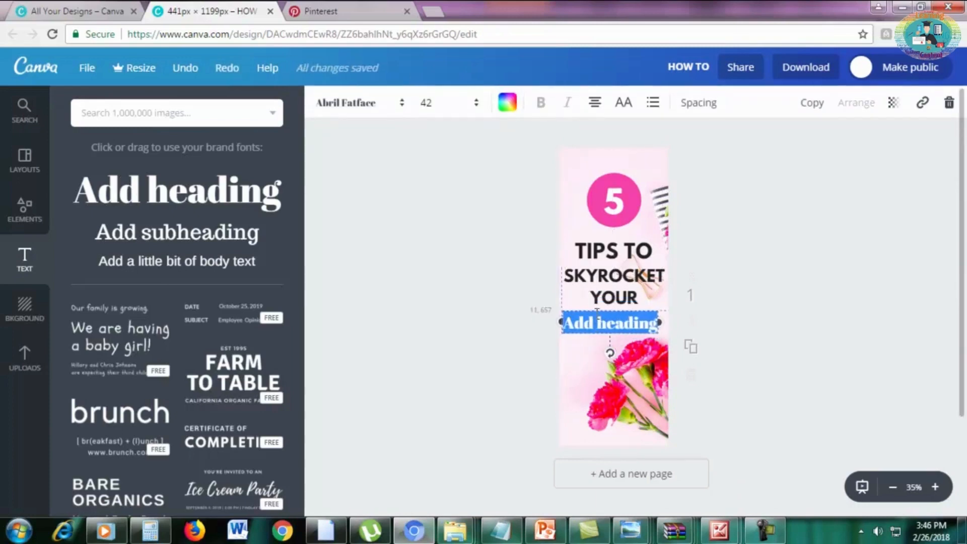
pyautogui.write('M')
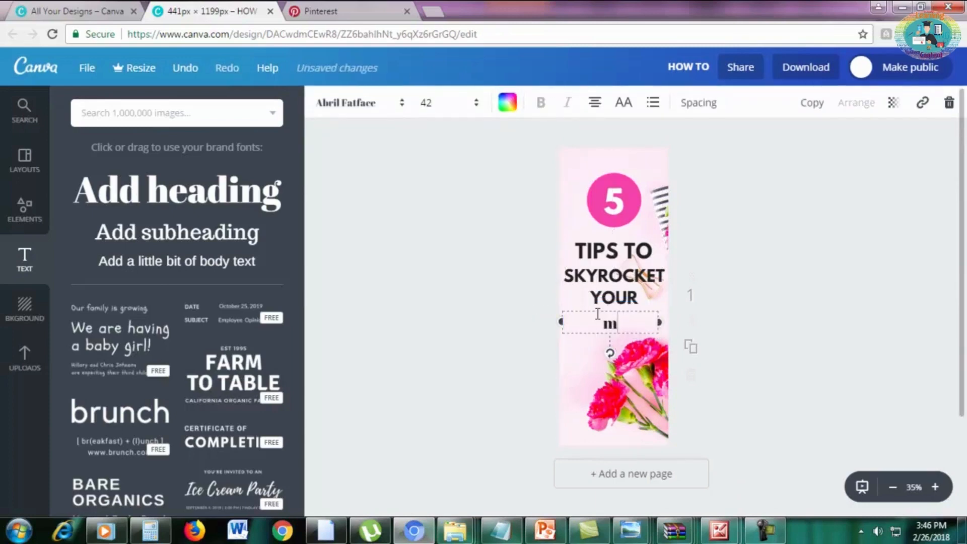
pyautogui.write('otivation')
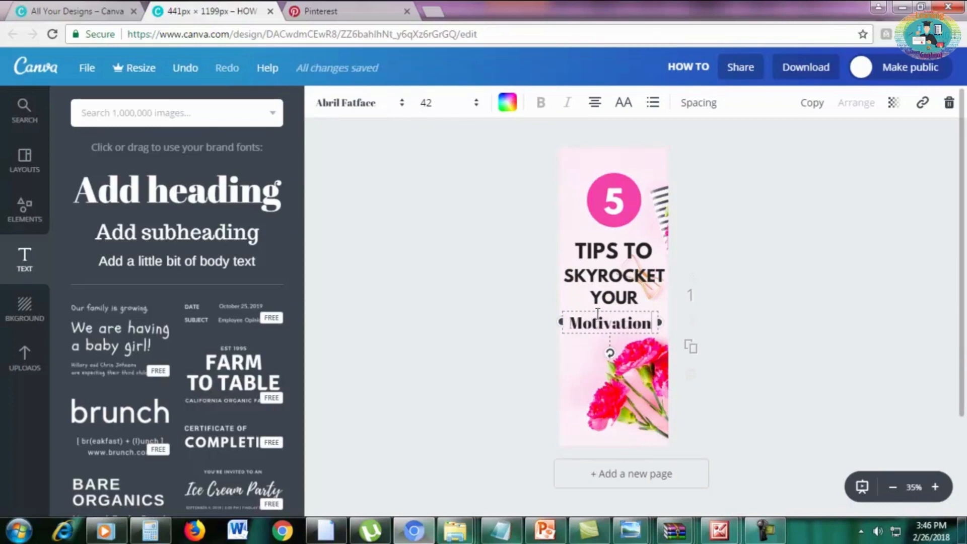
# Change the font of the "Motivation" heading to Pacifico.
pyautogui.moveTo(572, 327); pyautogui.dragTo(652, 321)
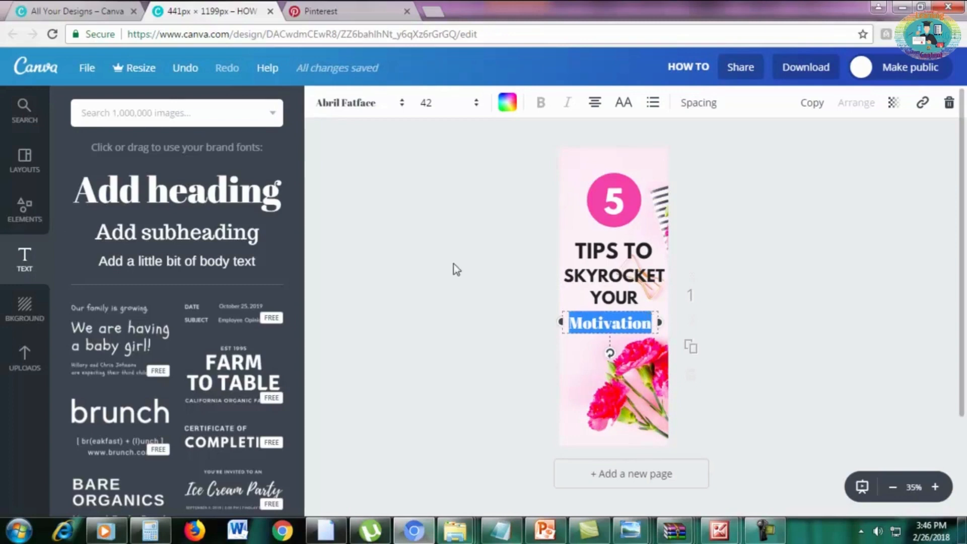
pyautogui.click(353, 110)
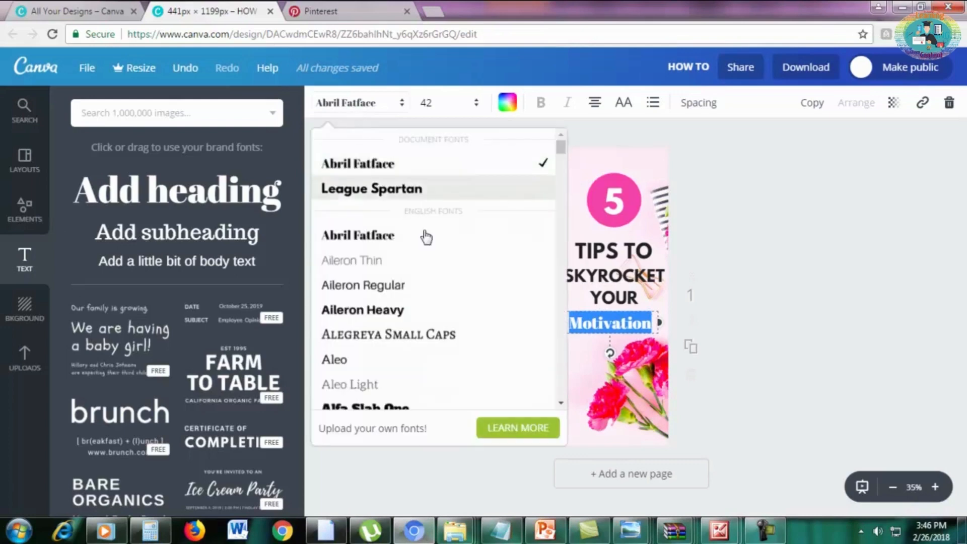
pyautogui.scroll(-20, 432, 324)
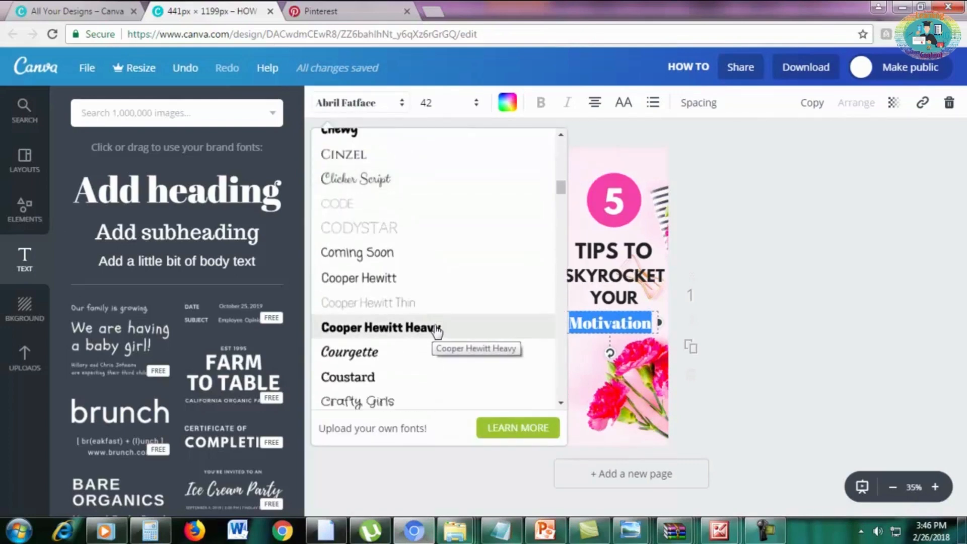
pyautogui.scroll(-15, 436, 332)
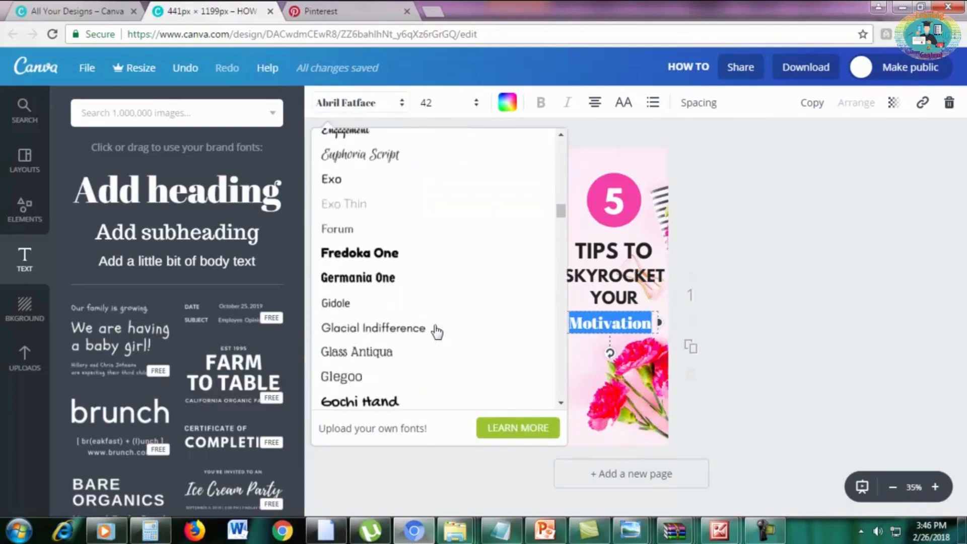
pyautogui.scroll(-20, 437, 331)
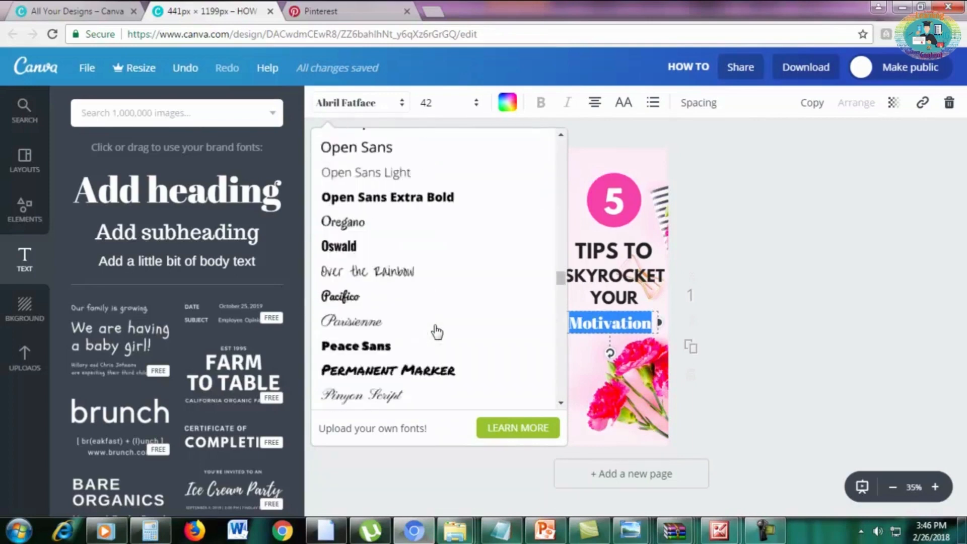
pyautogui.scroll(5, 437, 343)
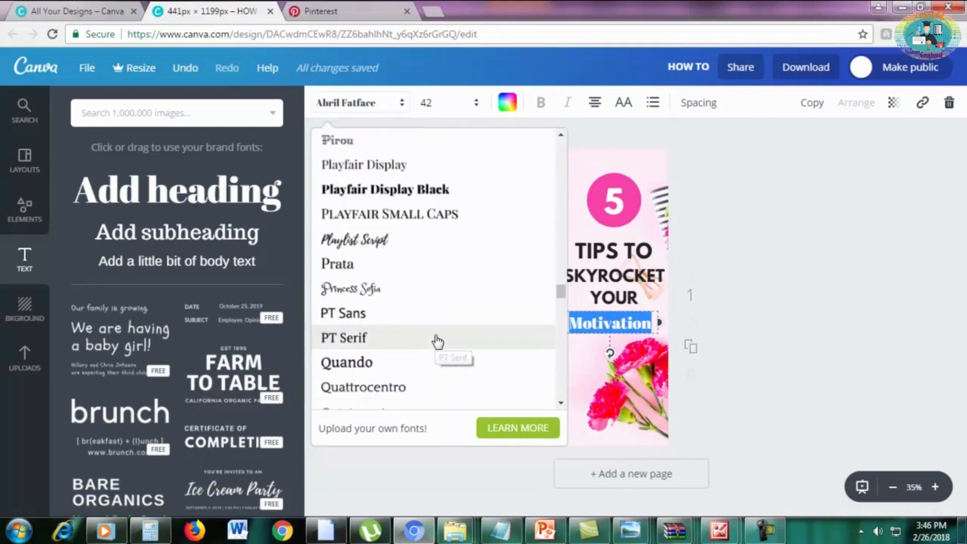
pyautogui.scroll(4, 436, 341)
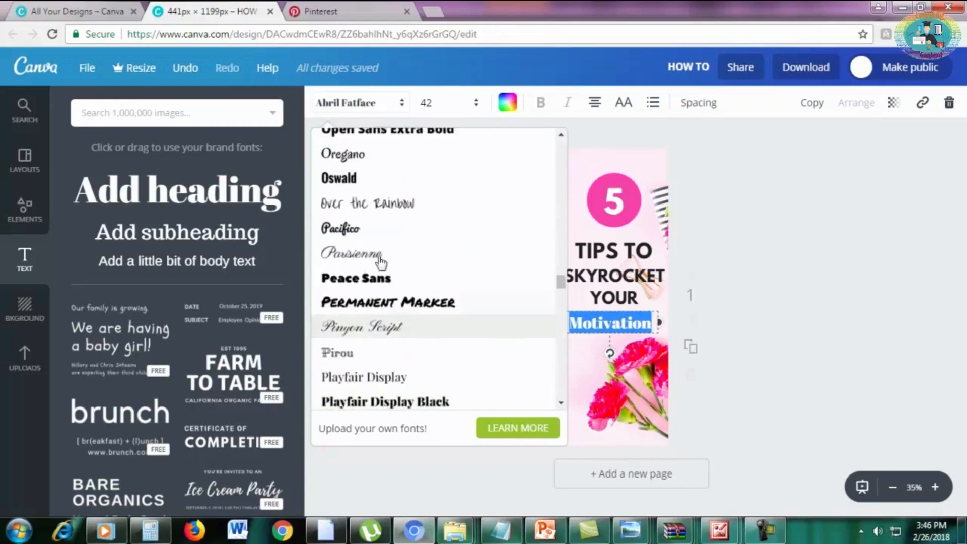
pyautogui.click(369, 234)
pyautogui.click(643, 321)
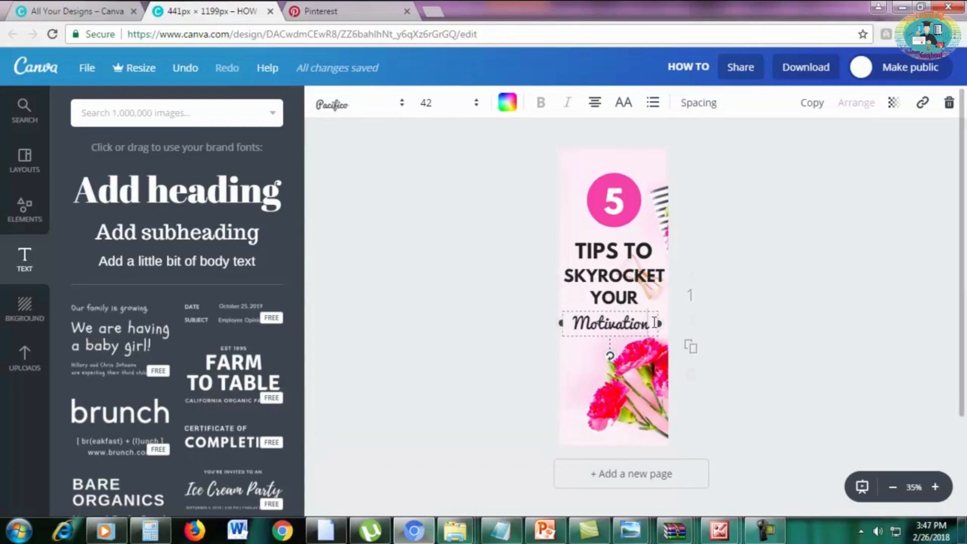
# Enlarge the "Motivation" heading to font size 53 and center it beneath "YOUR".
pyautogui.moveTo(655, 322); pyautogui.dragTo(569, 328)
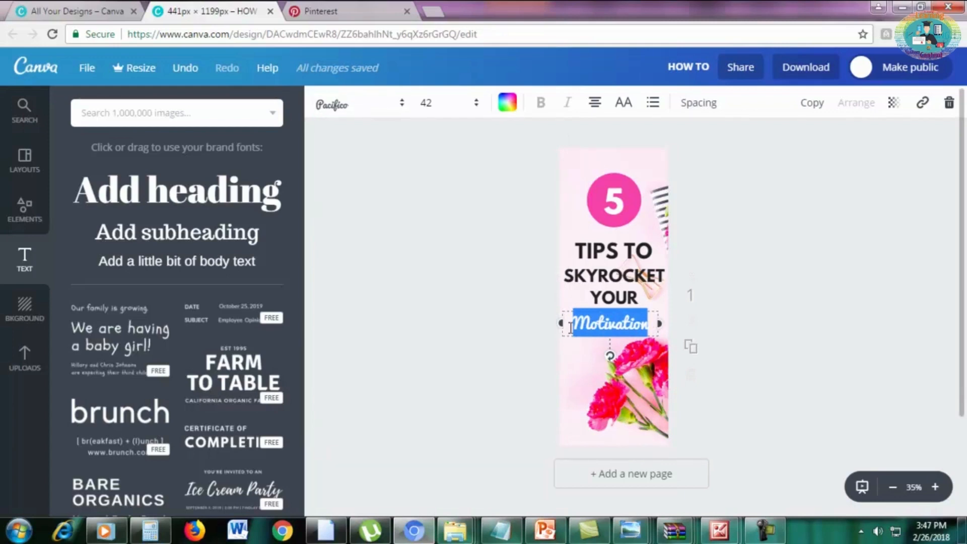
pyautogui.click(446, 108)
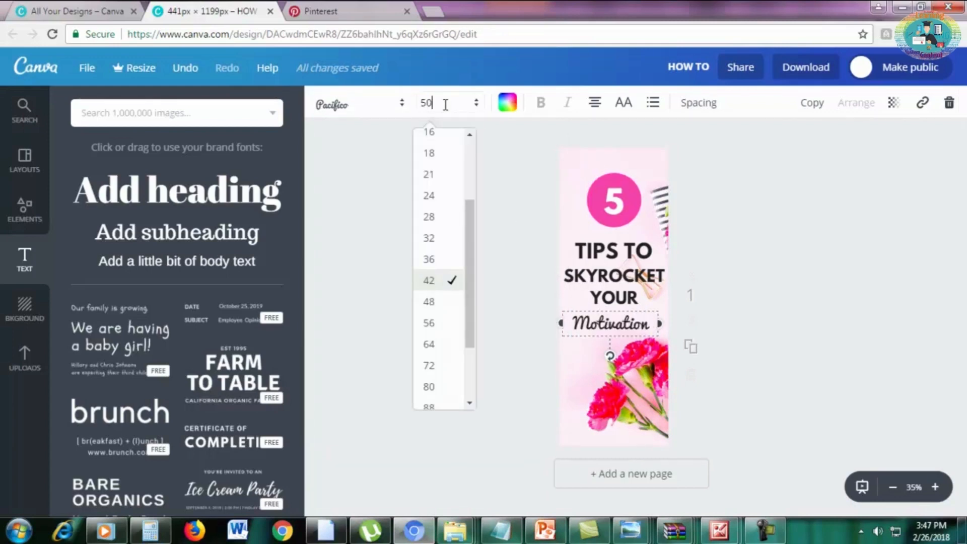
pyautogui.write('50')
pyautogui.press('Return')
pyautogui.click(445, 106)
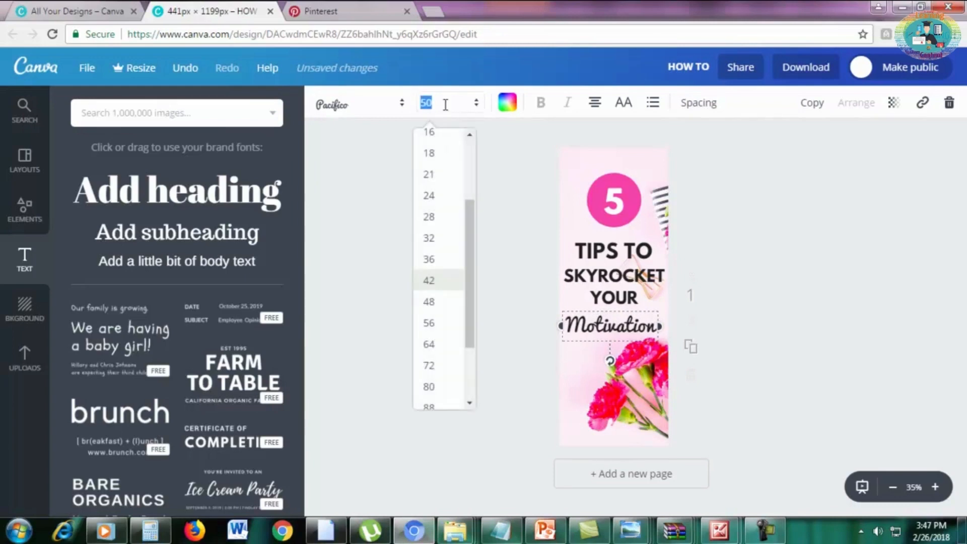
pyautogui.write('5')
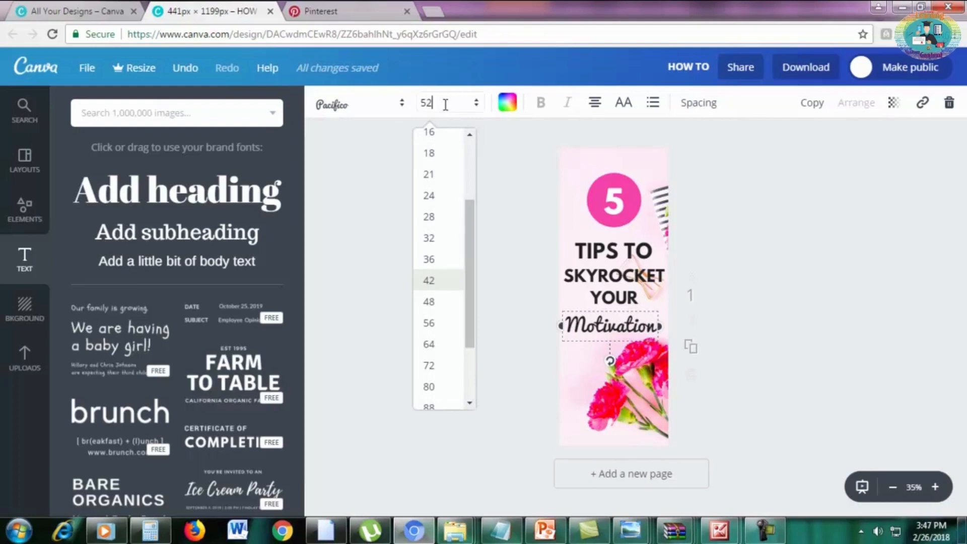
pyautogui.write('2')
pyautogui.press('Return')
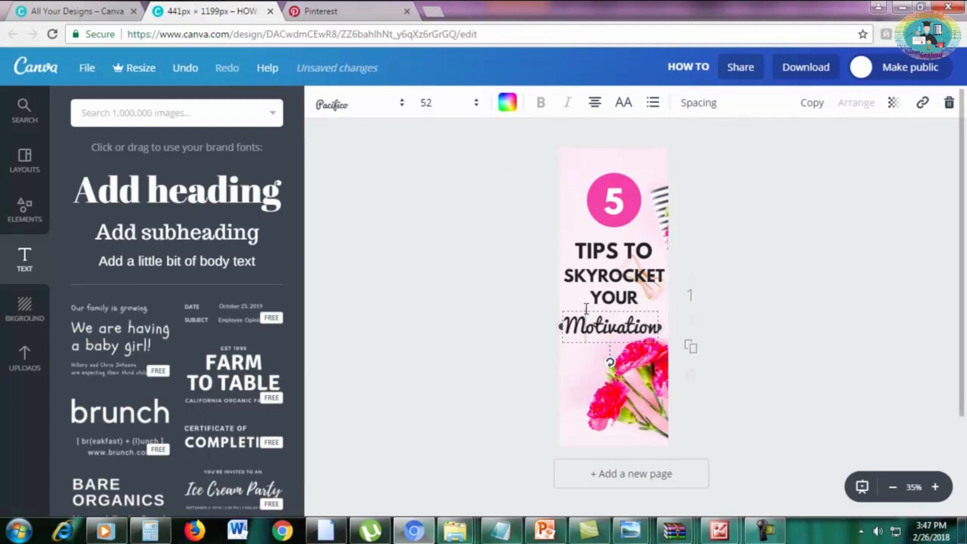
pyautogui.moveTo(586, 323); pyautogui.dragTo(593, 322)
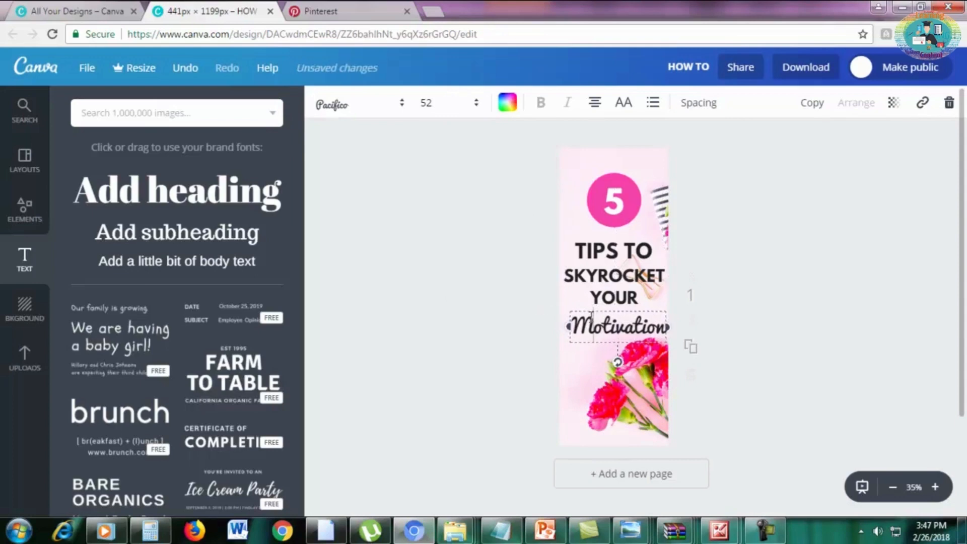
pyautogui.click(447, 104)
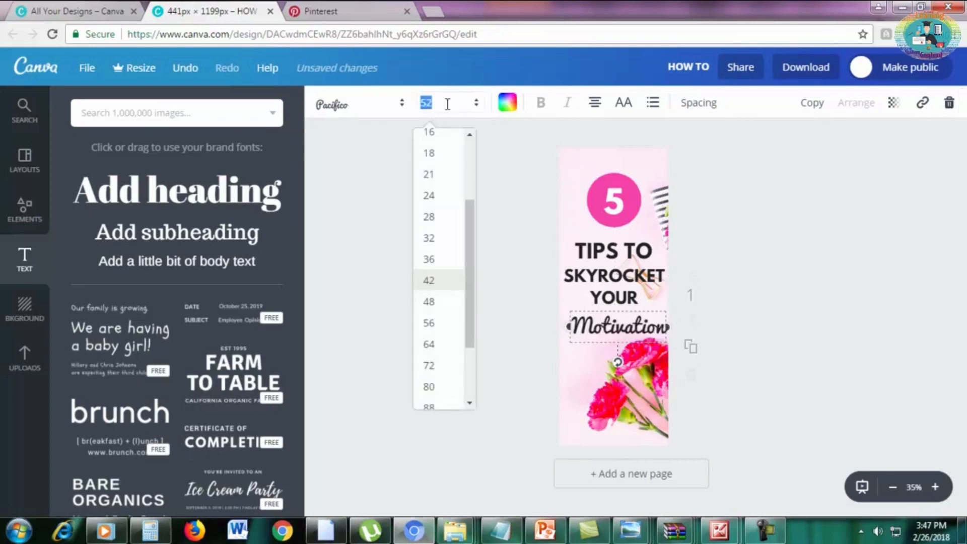
pyautogui.write('53')
pyautogui.press('Return')
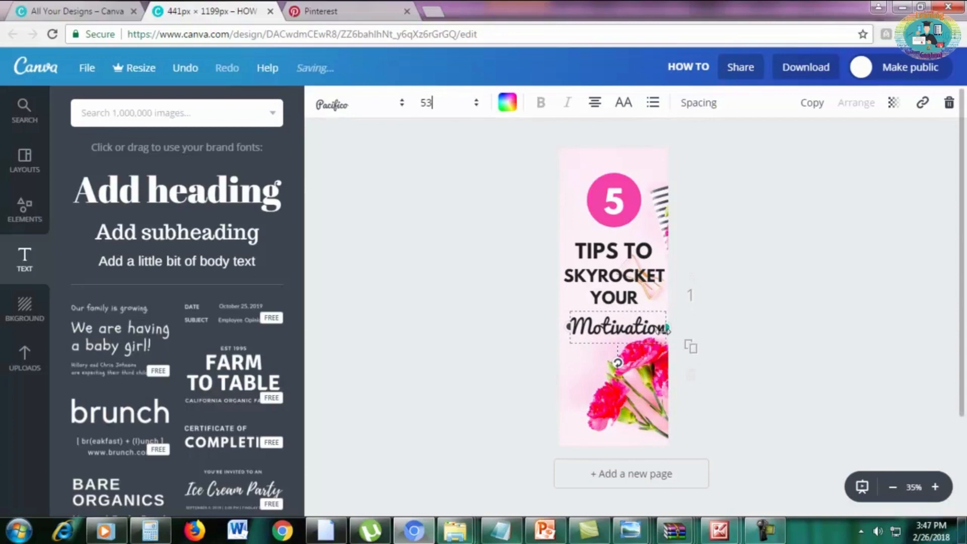
pyautogui.moveTo(574, 349); pyautogui.dragTo(557, 341)
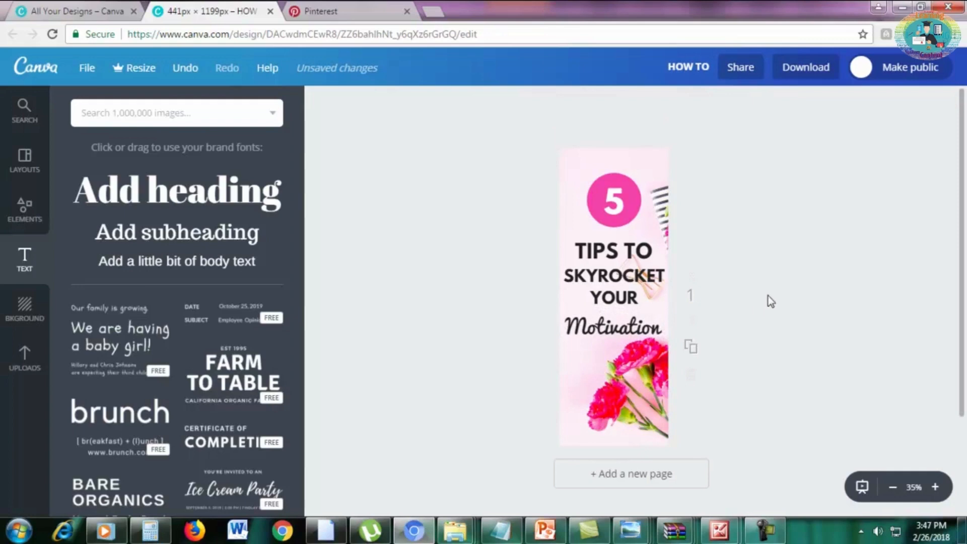
# Examine the font and size settings of the "TIPS TO" and "Motivation" text lines.
pyautogui.tripleClick(612, 250)
pyautogui.doubleClick(616, 250)
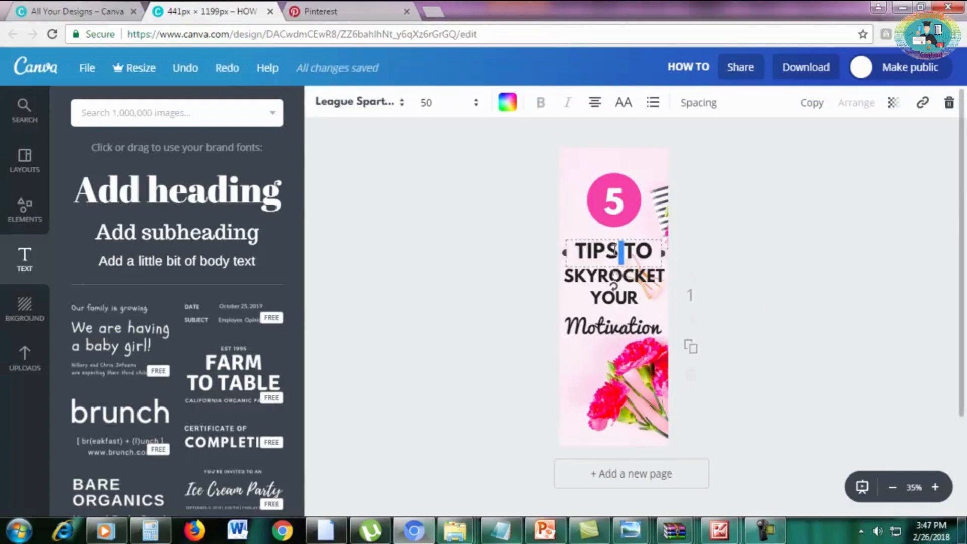
pyautogui.tripleClick(582, 244)
pyautogui.click(622, 306)
pyautogui.click(618, 320)
pyautogui.click(618, 321)
pyautogui.click(619, 321)
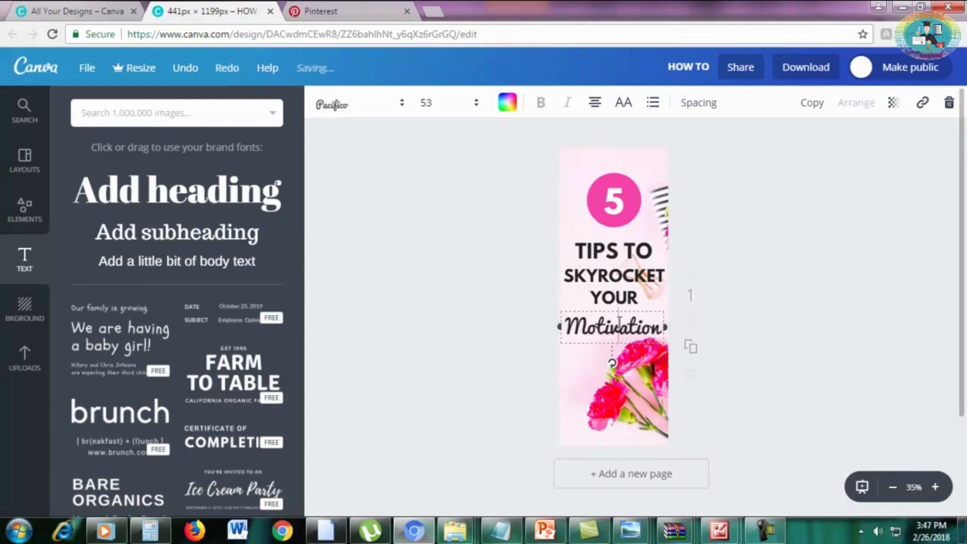
pyautogui.tripleClick(593, 252)
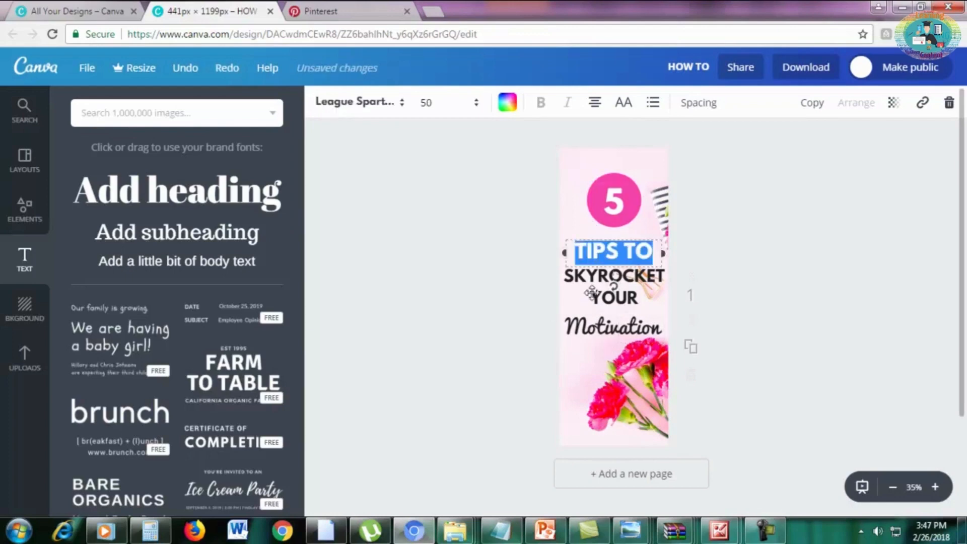
# Recolor the whole word "Motivation" with the first pink from the document colors.
pyautogui.tripleClick(594, 326)
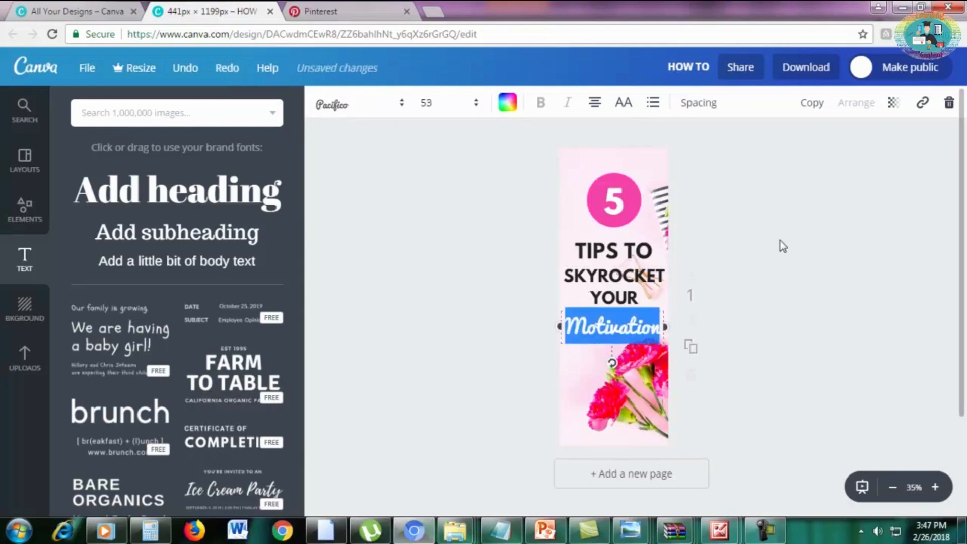
pyautogui.click(643, 317)
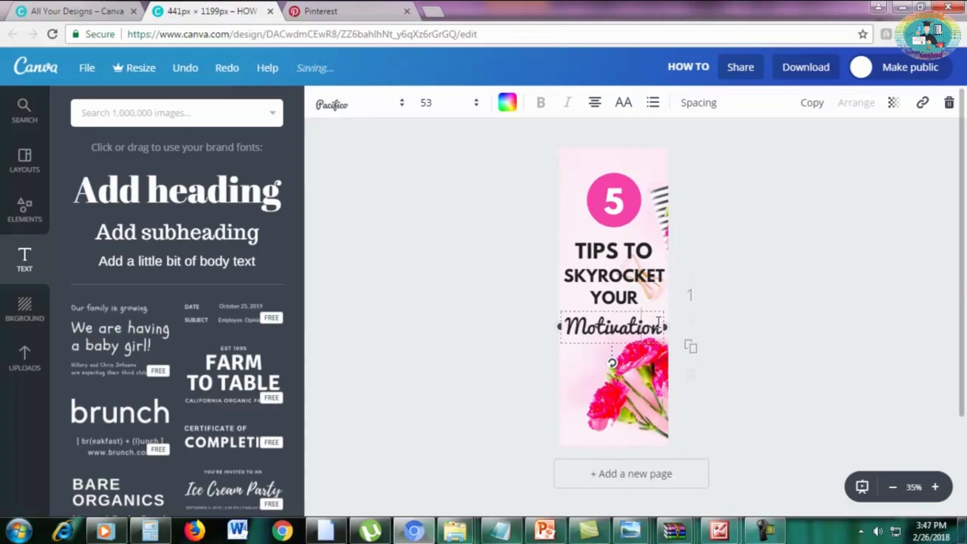
pyautogui.moveTo(659, 323); pyautogui.dragTo(564, 327)
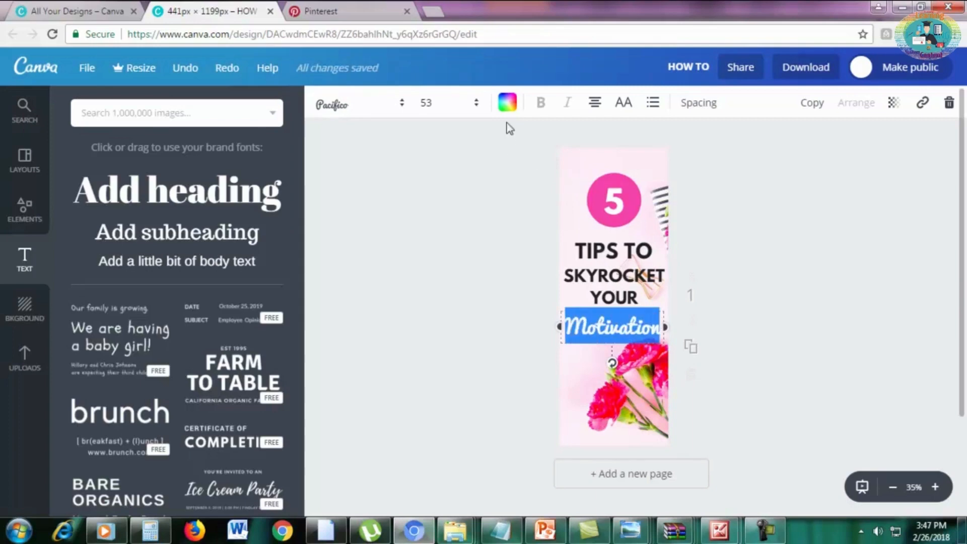
pyautogui.click(508, 104)
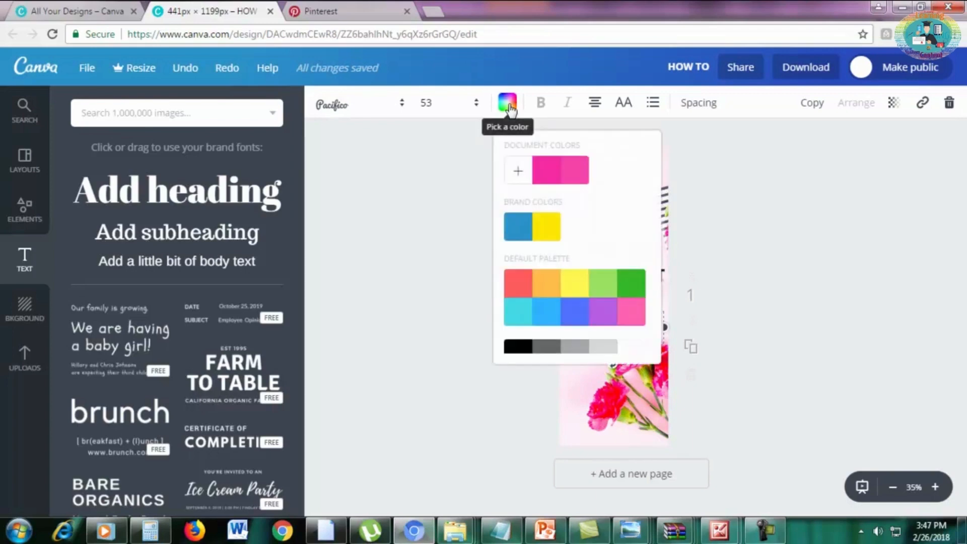
pyautogui.click(546, 172)
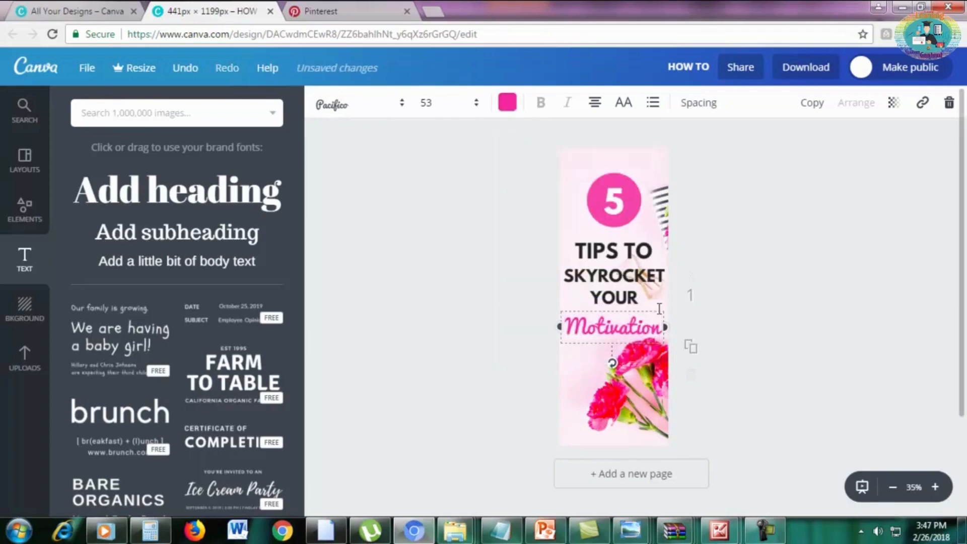
pyautogui.click(727, 247)
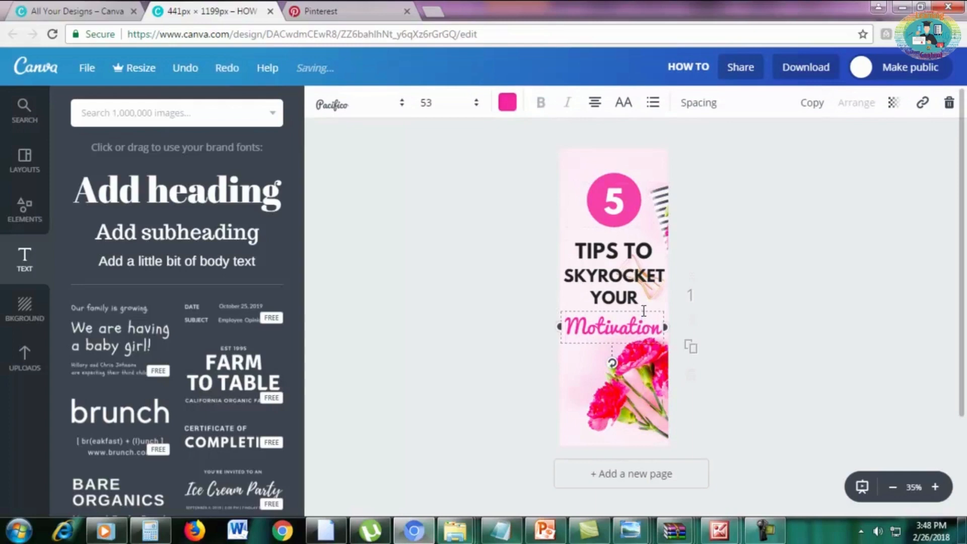
# Move the "Motivation" heading up close beneath "YOUR" and set its font size to 55.
pyautogui.moveTo(643, 325); pyautogui.dragTo(647, 319)
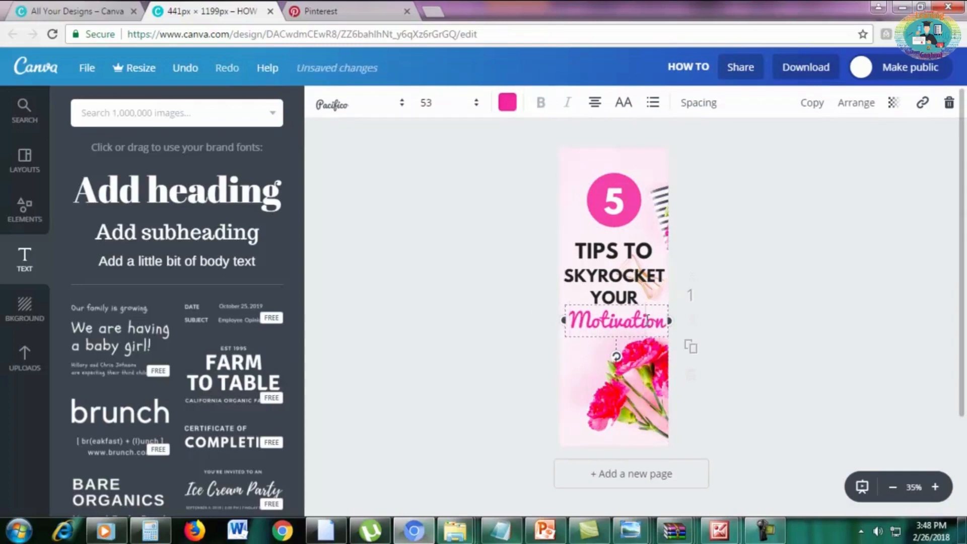
pyautogui.click(431, 101)
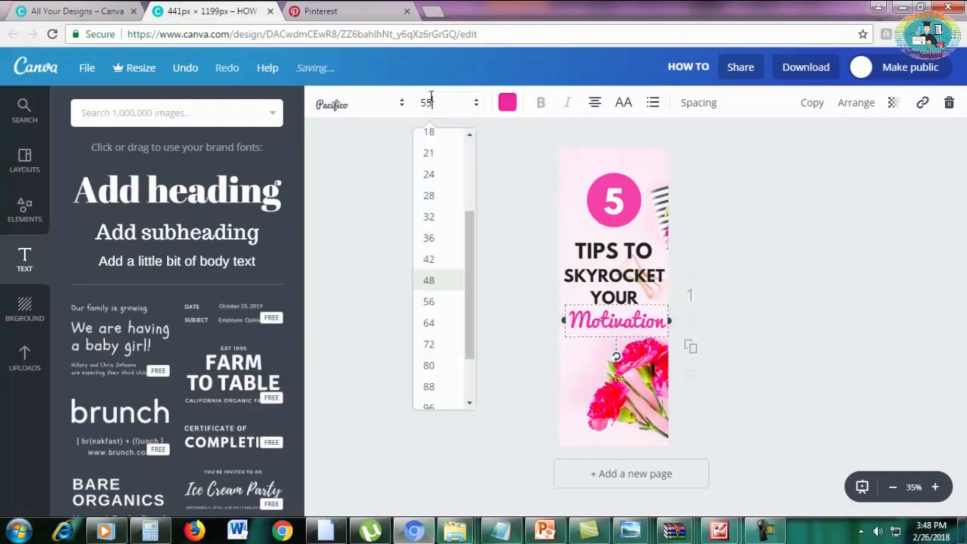
pyautogui.write('55')
pyautogui.press('Return')
pyautogui.click(671, 339)
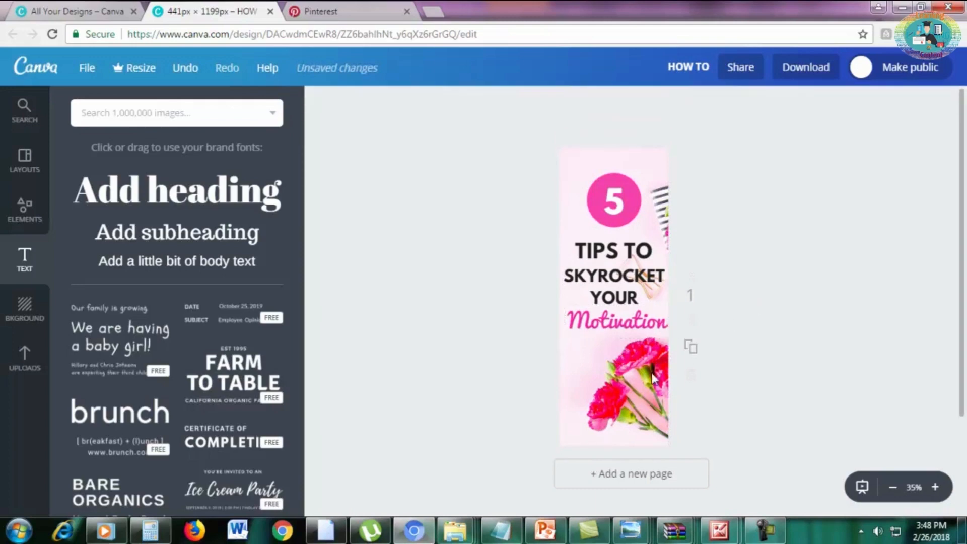
pyautogui.click(652, 375)
pyautogui.click(538, 436)
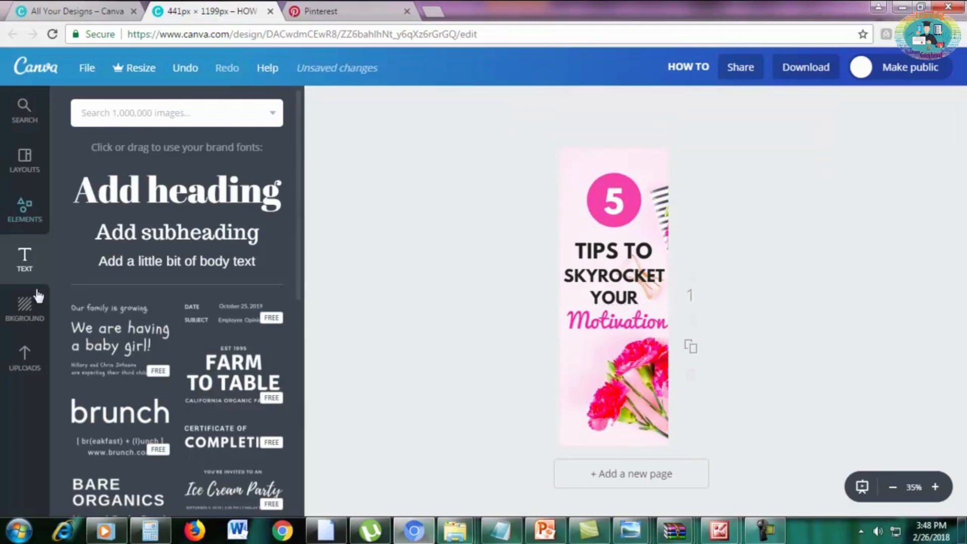
# Add a solid square shape and reshape it into a thin band across the bottom edge of the pin.
pyautogui.click(26, 208)
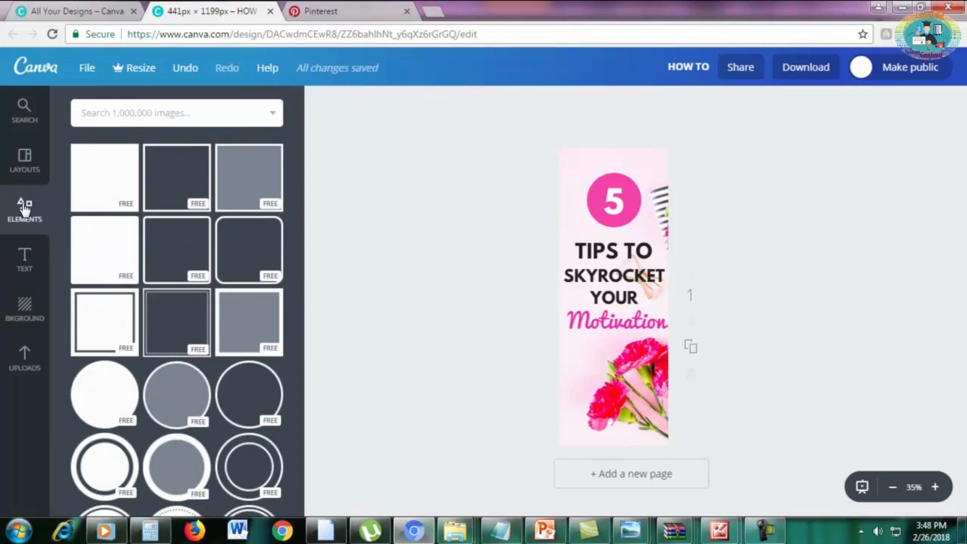
pyautogui.click(107, 169)
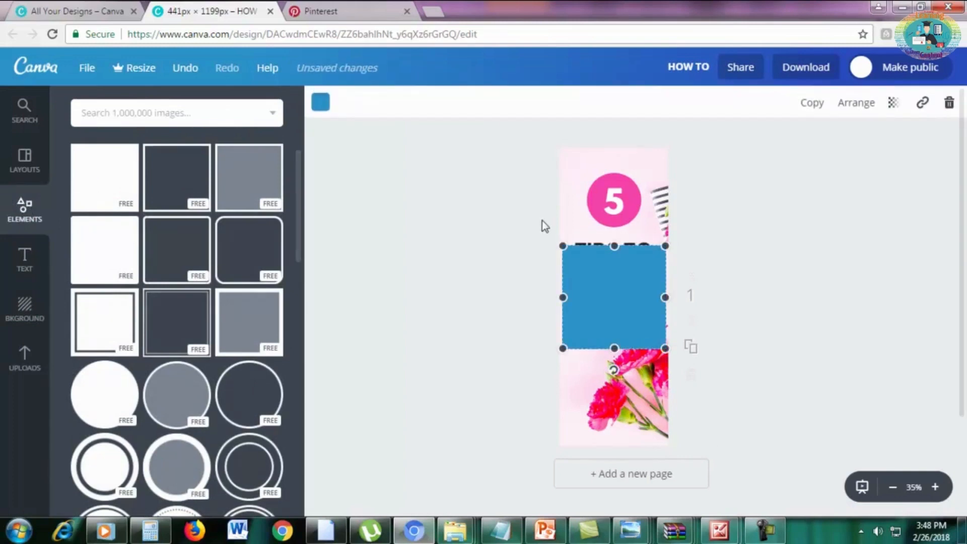
pyautogui.moveTo(617, 274); pyautogui.dragTo(614, 422)
pyautogui.moveTo(668, 437); pyautogui.dragTo(669, 436)
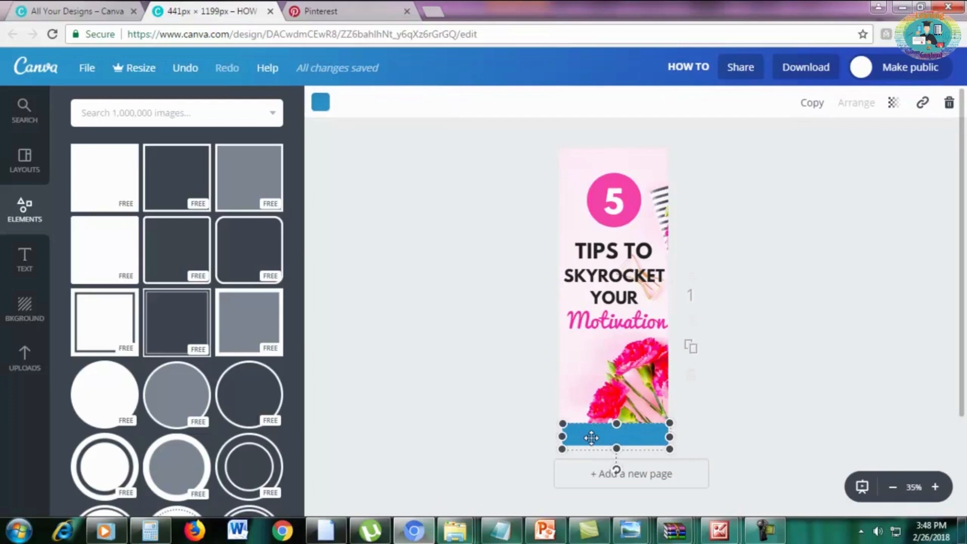
# Recolor the band along the pin's bottom edge black.
pyautogui.click(321, 102)
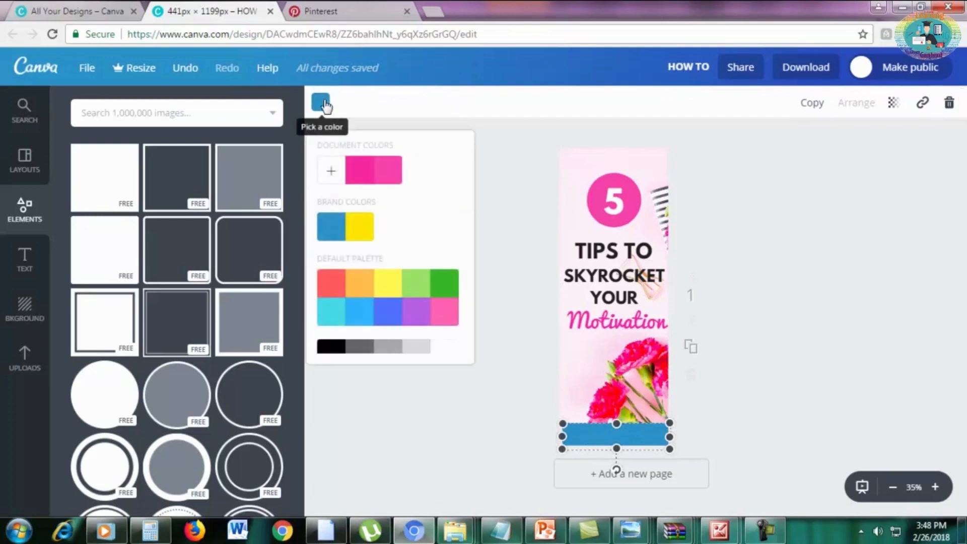
pyautogui.scroll(-1, 337, 302)
pyautogui.click(332, 335)
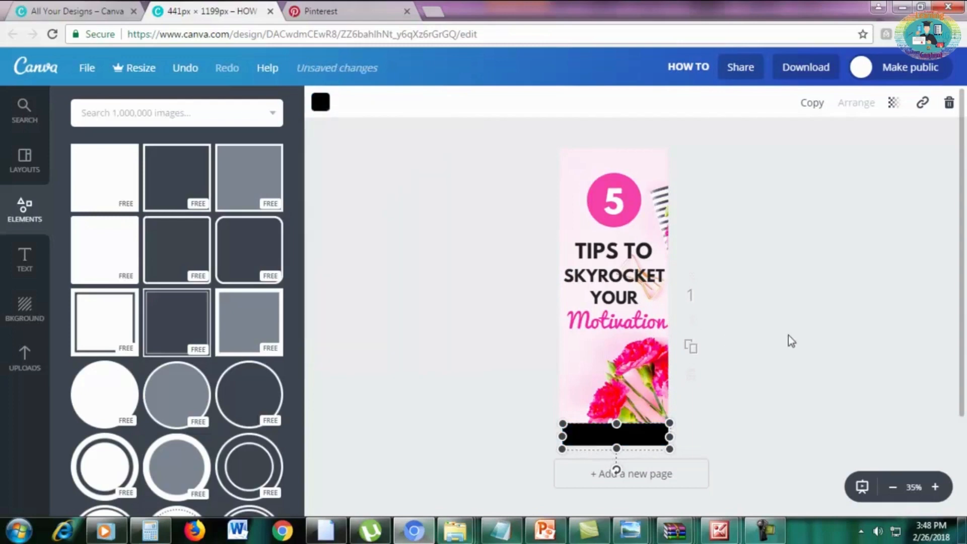
pyautogui.click(436, 341)
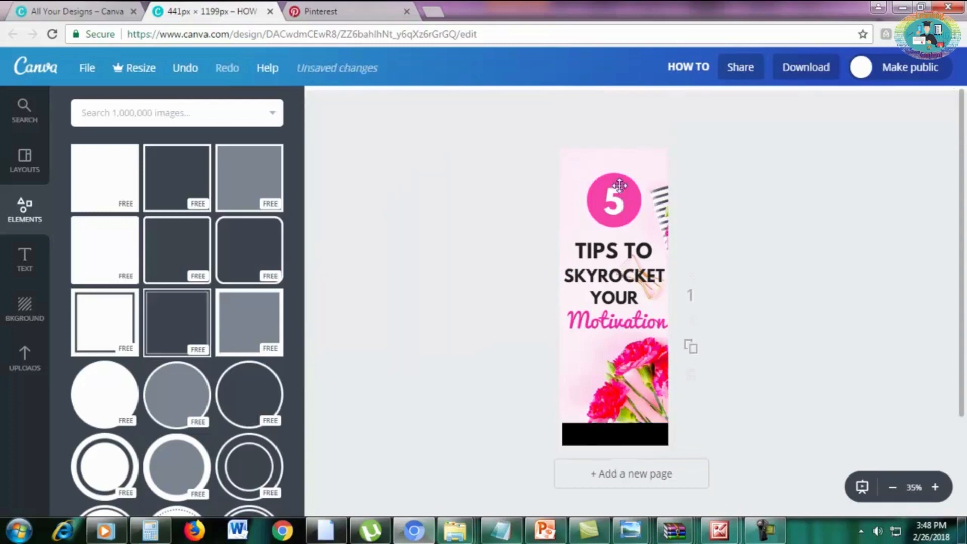
# Add a subheading reading "marketingboo.com" on the black band.
pyautogui.click(23, 264)
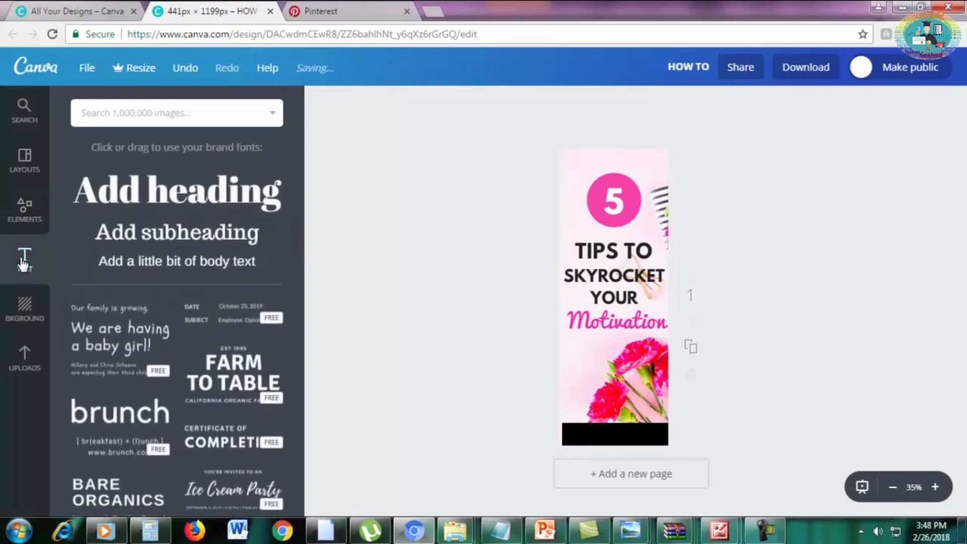
pyautogui.click(154, 235)
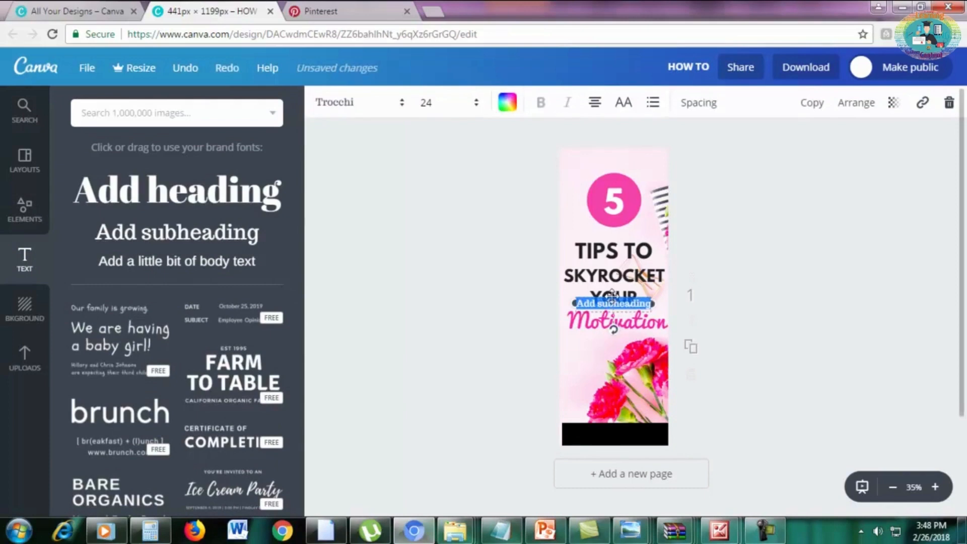
pyautogui.moveTo(612, 296); pyautogui.dragTo(609, 428)
pyautogui.press('BackSpace')
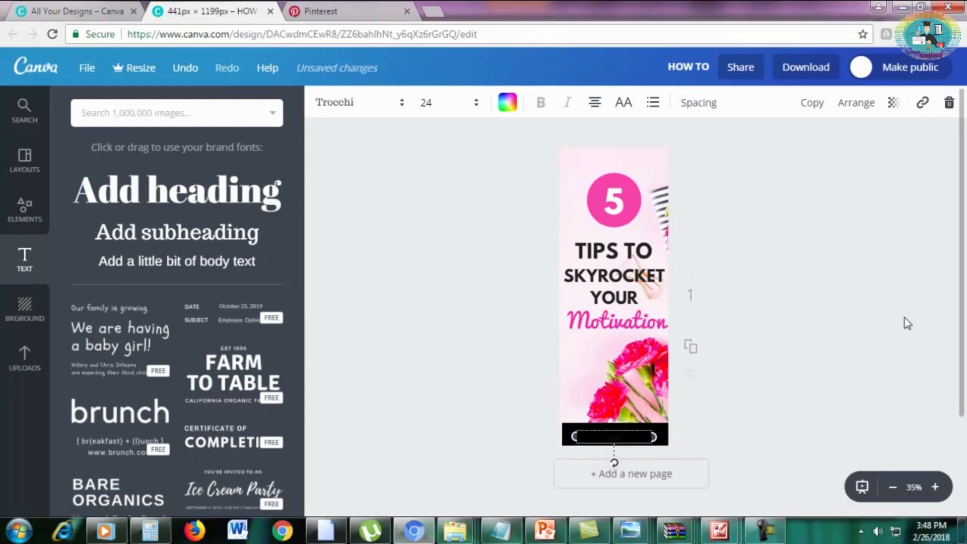
pyautogui.write('com')
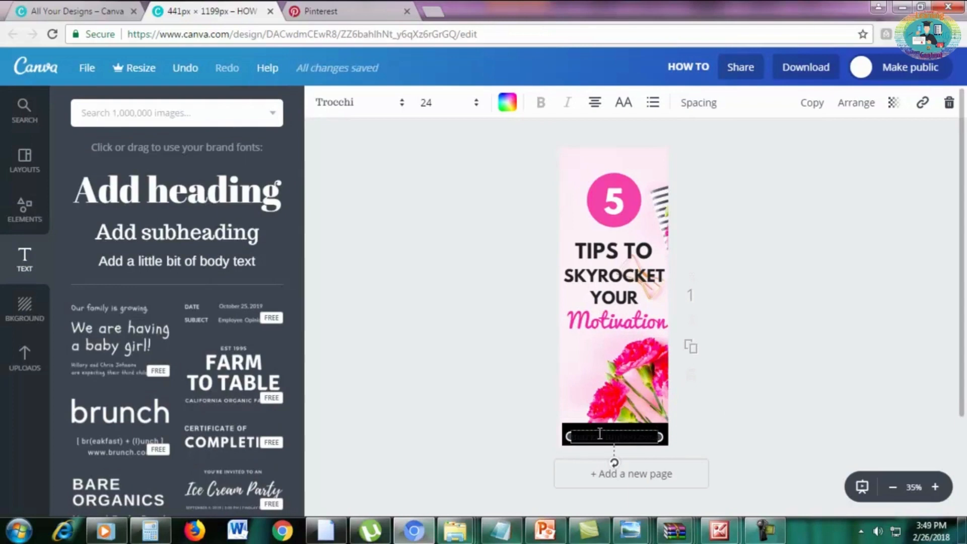
# Recolor the "marketingboo.com" text white and keep it centered on the black band.
pyautogui.tripleClick(582, 437)
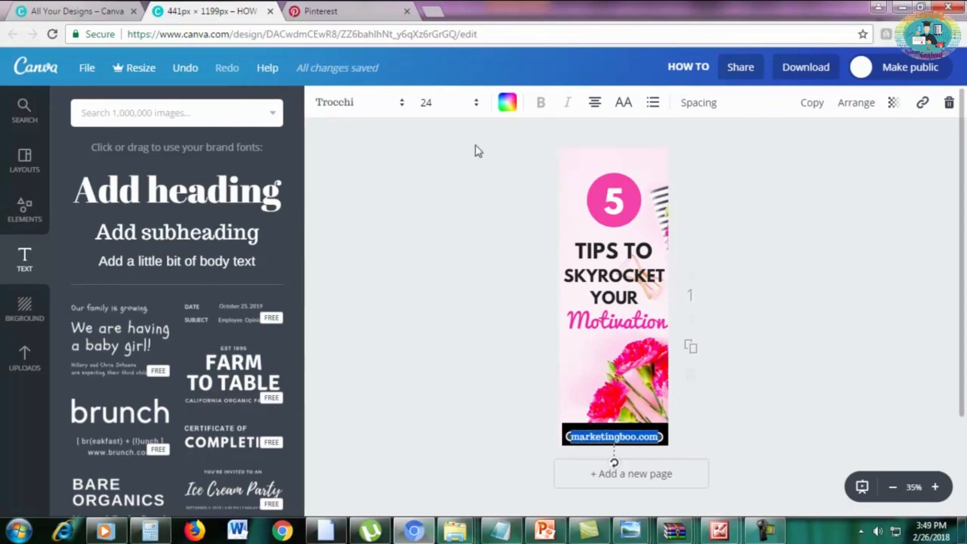
pyautogui.click(505, 105)
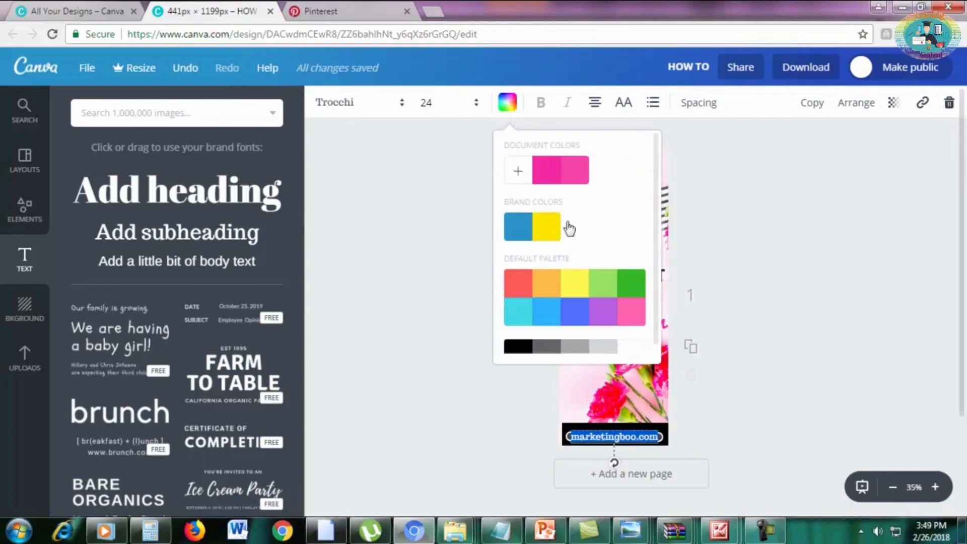
pyautogui.scroll(-1, 621, 347)
pyautogui.click(627, 332)
pyautogui.click(836, 390)
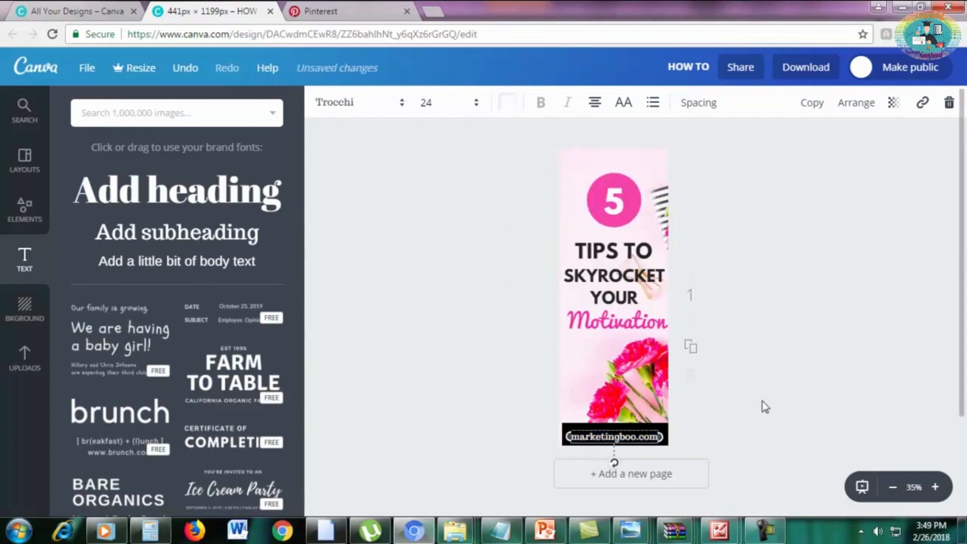
pyautogui.moveTo(646, 436); pyautogui.dragTo(646, 436)
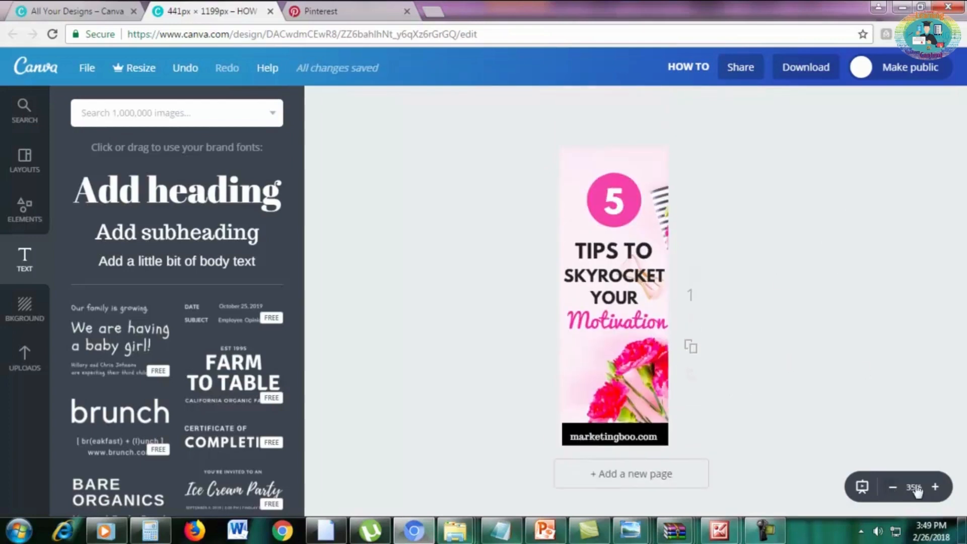
# Check the finished pin at 50% zoom and download it as a PNG file.
pyautogui.click(935, 487)
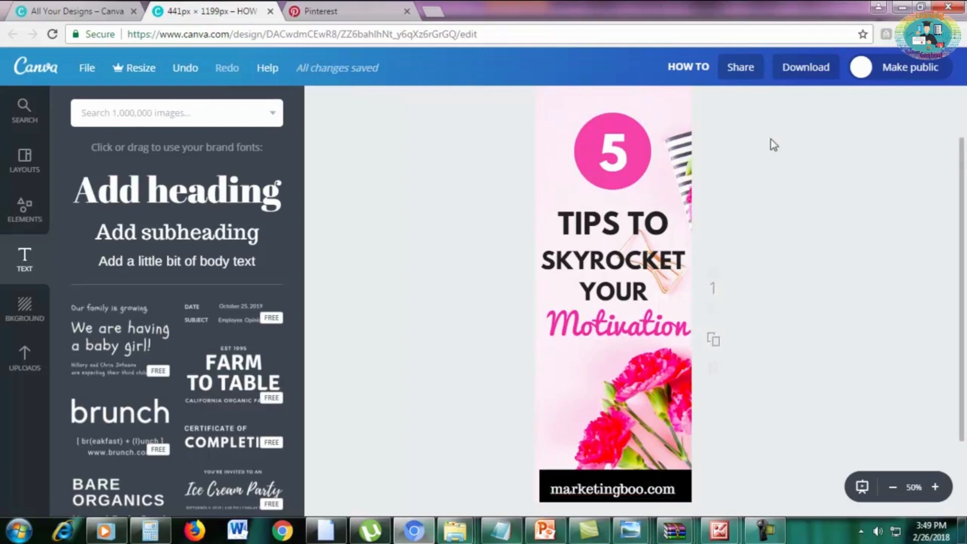
pyautogui.click(810, 76)
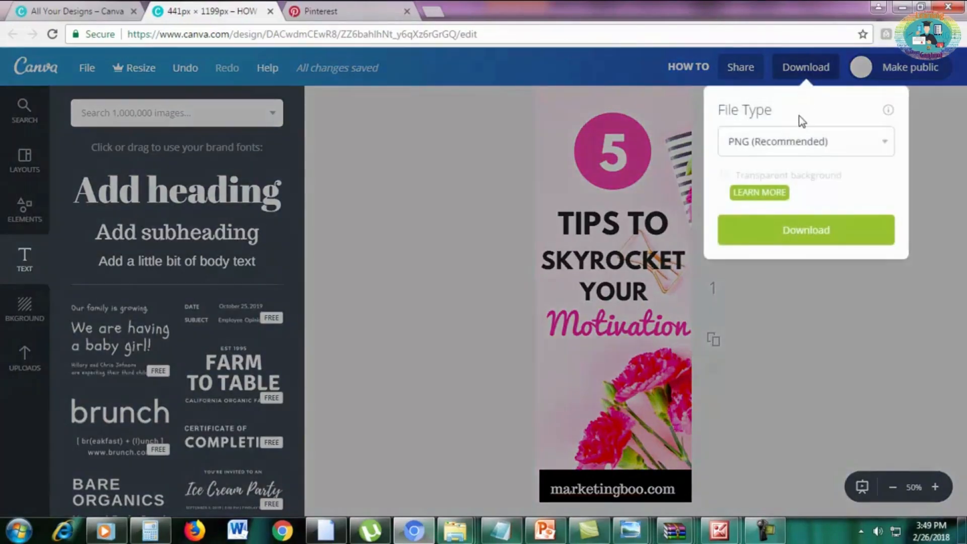
pyautogui.click(796, 139)
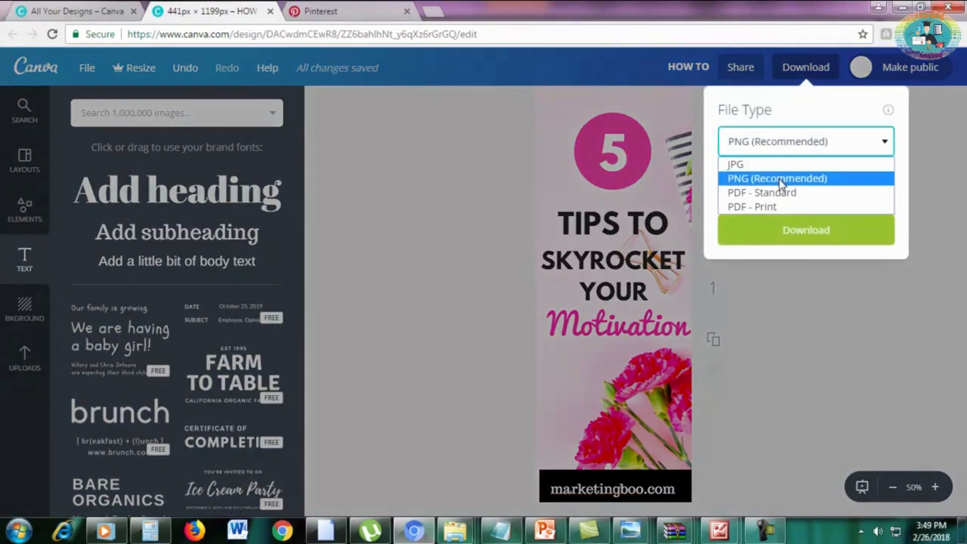
pyautogui.click(779, 180)
pyautogui.click(725, 230)
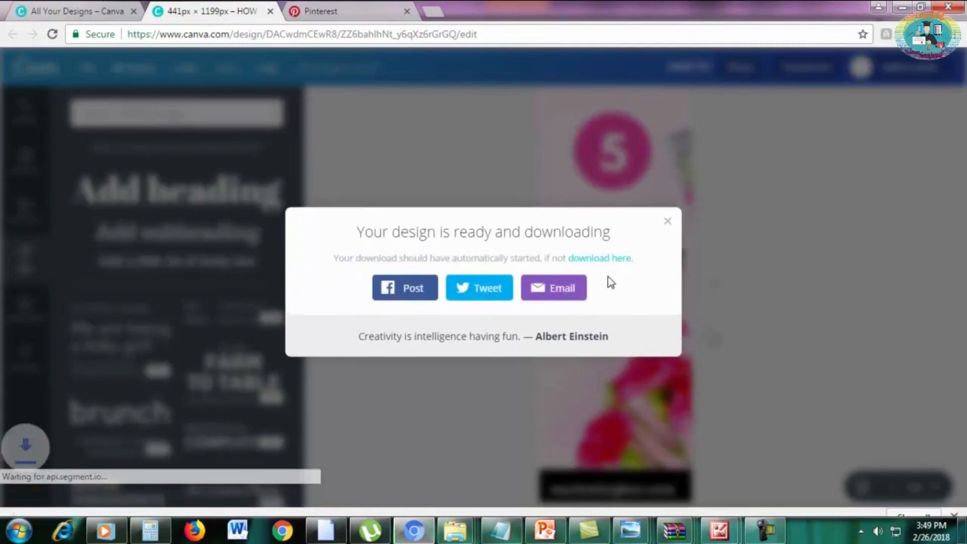
pyautogui.click(665, 209)
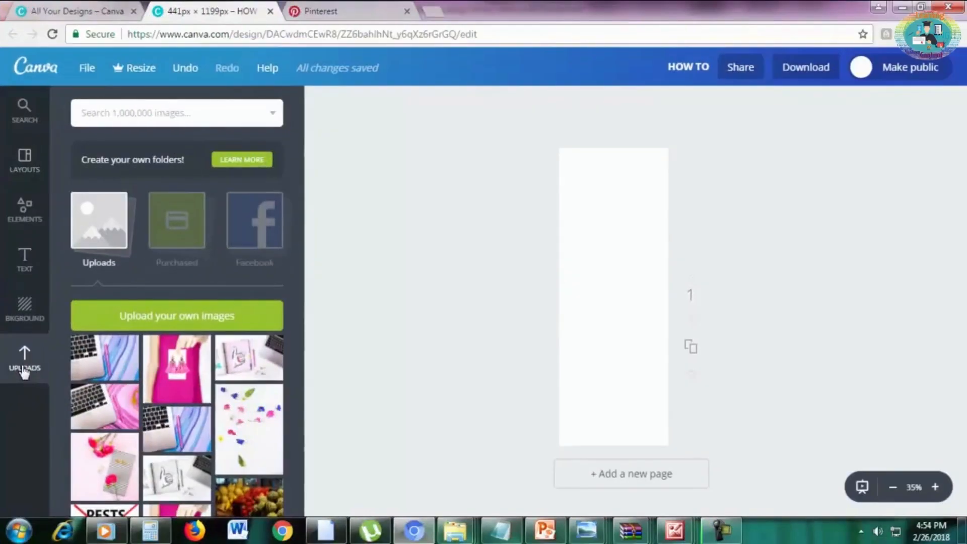
# Upload the stock photo fstockphotosb-21 and place the blue and purple laptop image at the bottom of the blank pin.
pyautogui.click(124, 316)
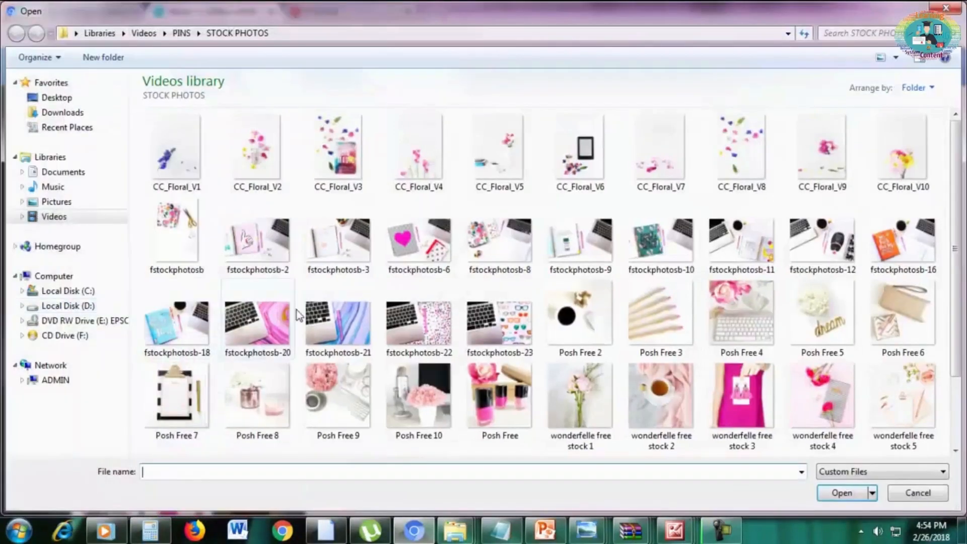
pyautogui.doubleClick(335, 324)
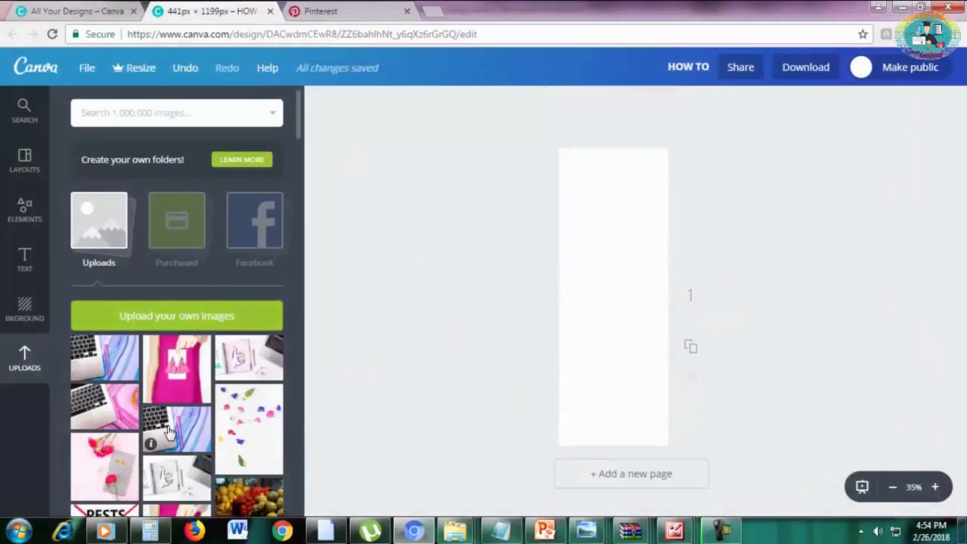
pyautogui.moveTo(169, 431); pyautogui.dragTo(593, 410)
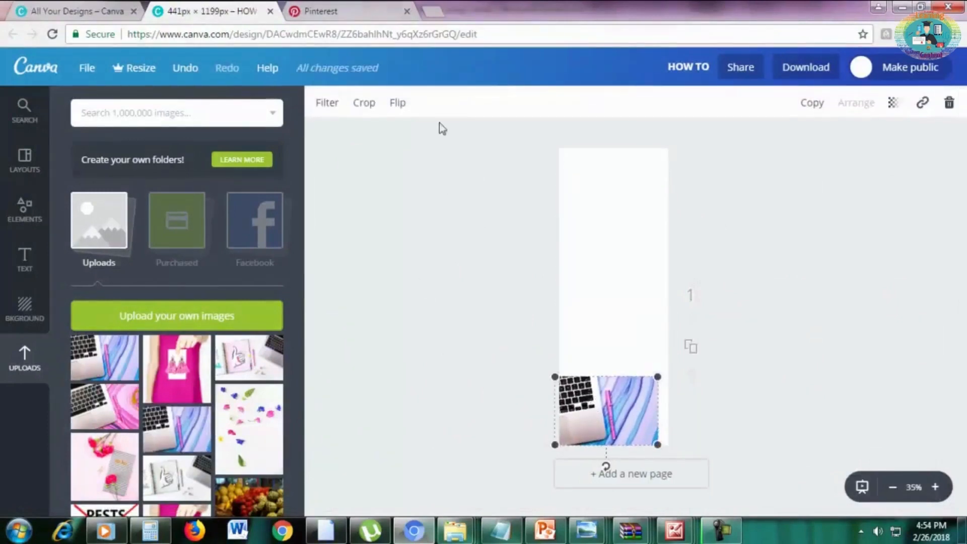
# Enlarge the laptop photo to fill the whole pin and shift it so the pink pen and marbled area show.
pyautogui.moveTo(657, 376); pyautogui.dragTo(965, 97)
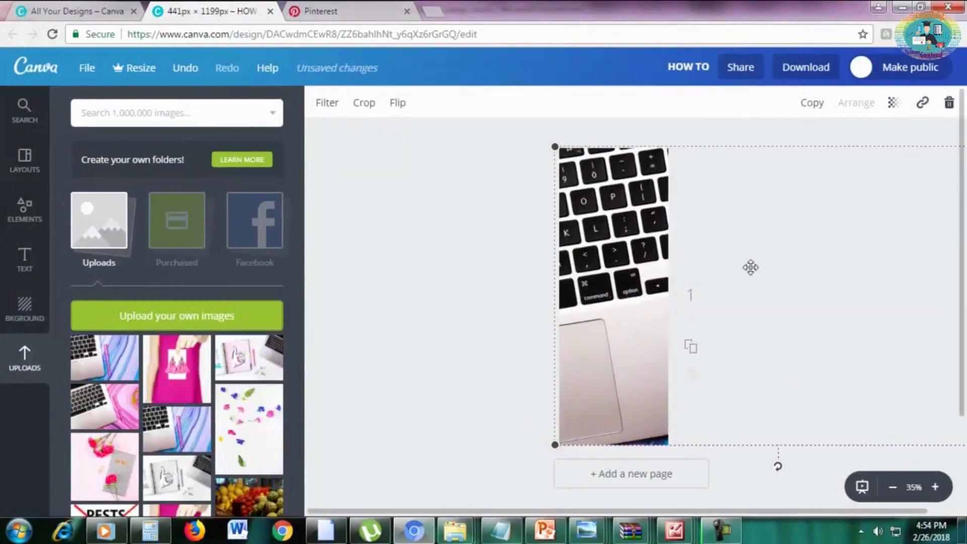
pyautogui.moveTo(748, 265); pyautogui.dragTo(566, 271)
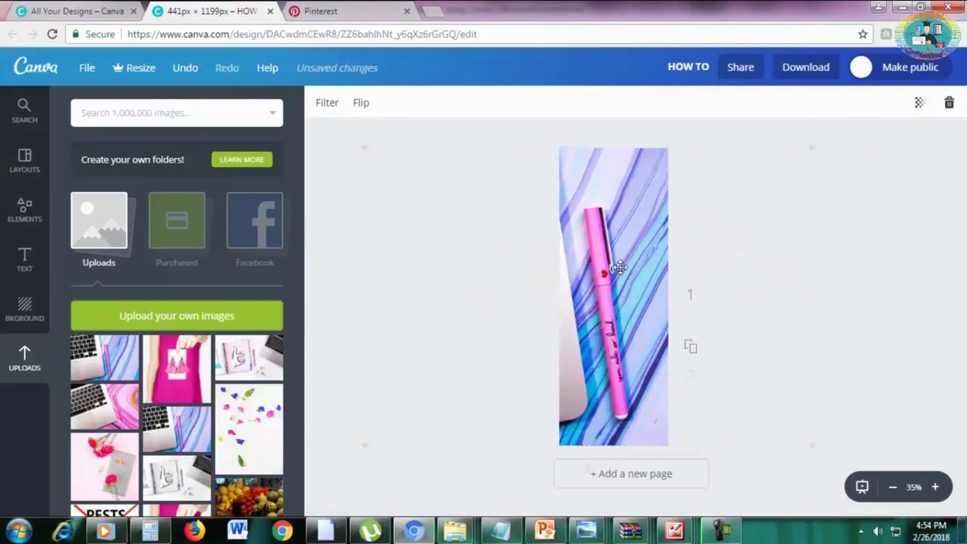
pyautogui.click(866, 247)
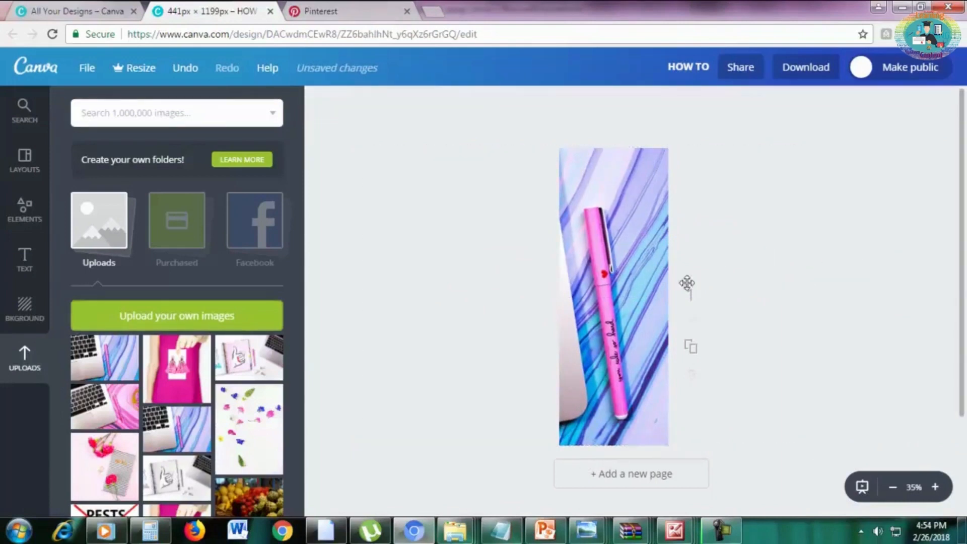
# Add a solid square shape and stretch it into a tall rectangle covering most of the photo, leaving a border around it.
pyautogui.click(11, 219)
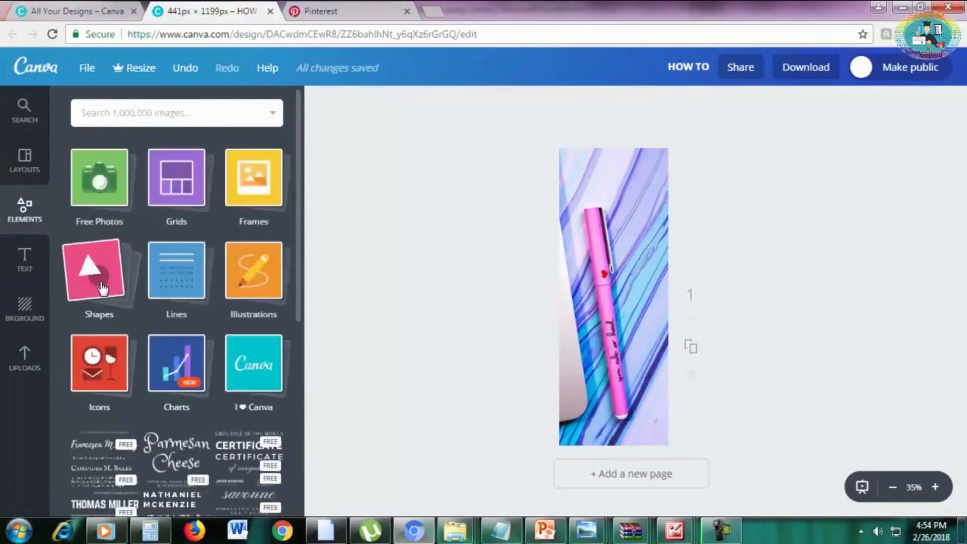
pyautogui.click(102, 286)
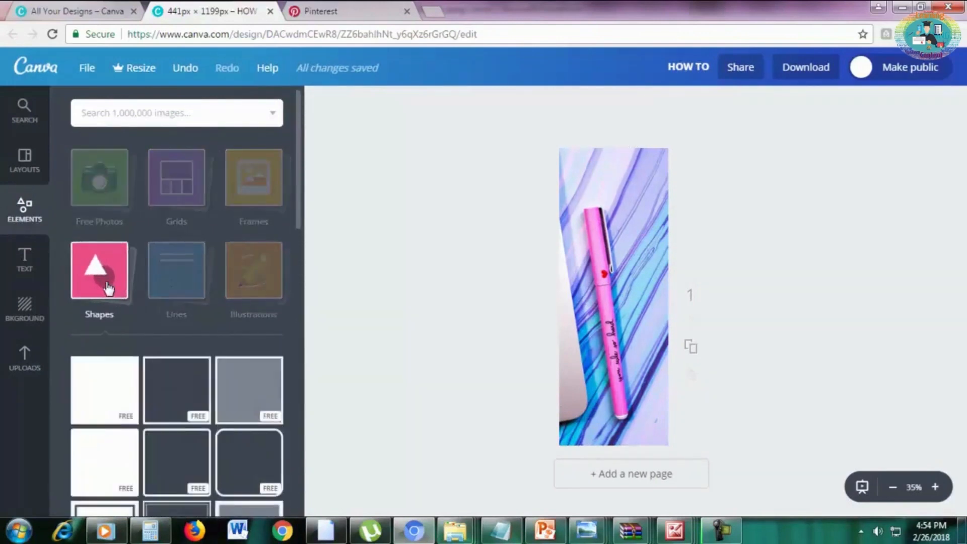
pyautogui.click(106, 393)
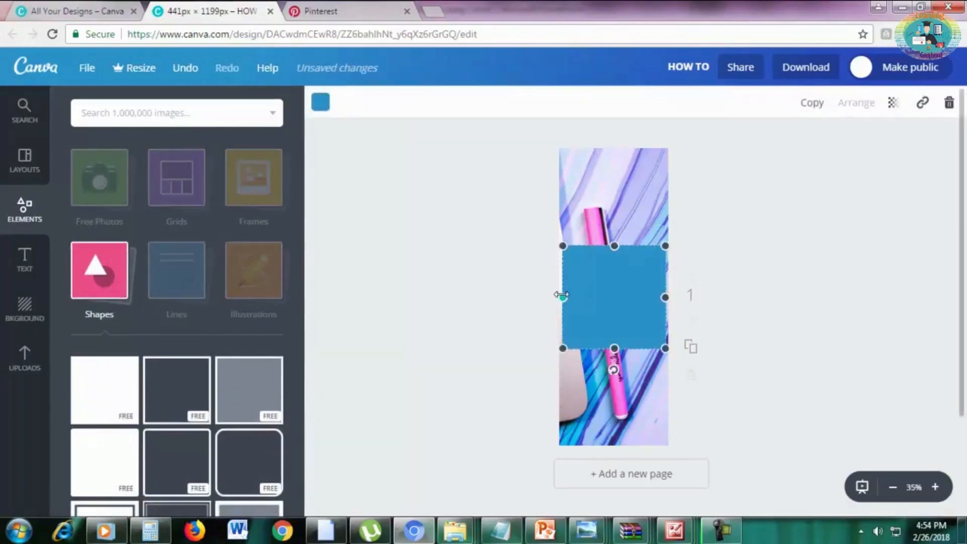
pyautogui.moveTo(562, 296); pyautogui.dragTo(573, 296)
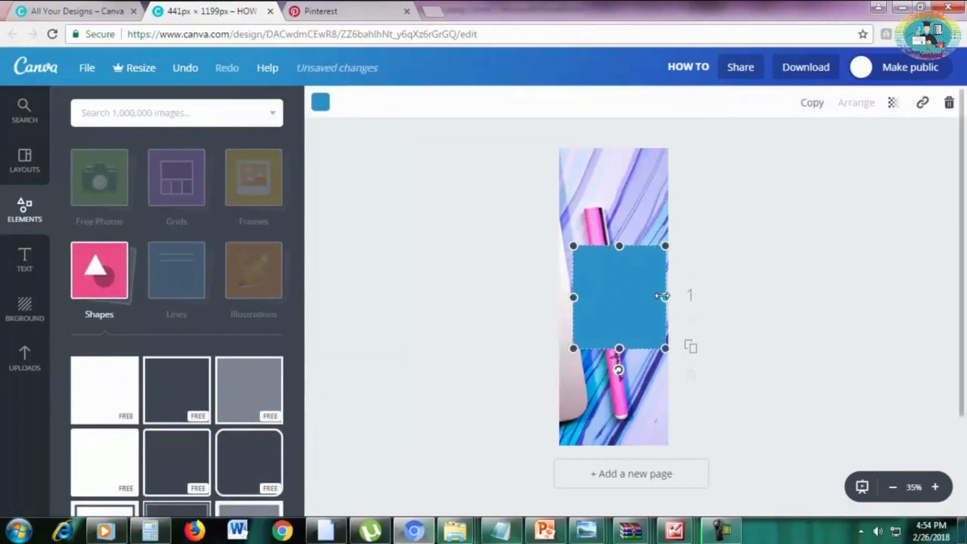
pyautogui.moveTo(665, 297); pyautogui.dragTo(653, 296)
pyautogui.moveTo(616, 247); pyautogui.dragTo(608, 172)
pyautogui.moveTo(585, 257); pyautogui.dragTo(580, 257)
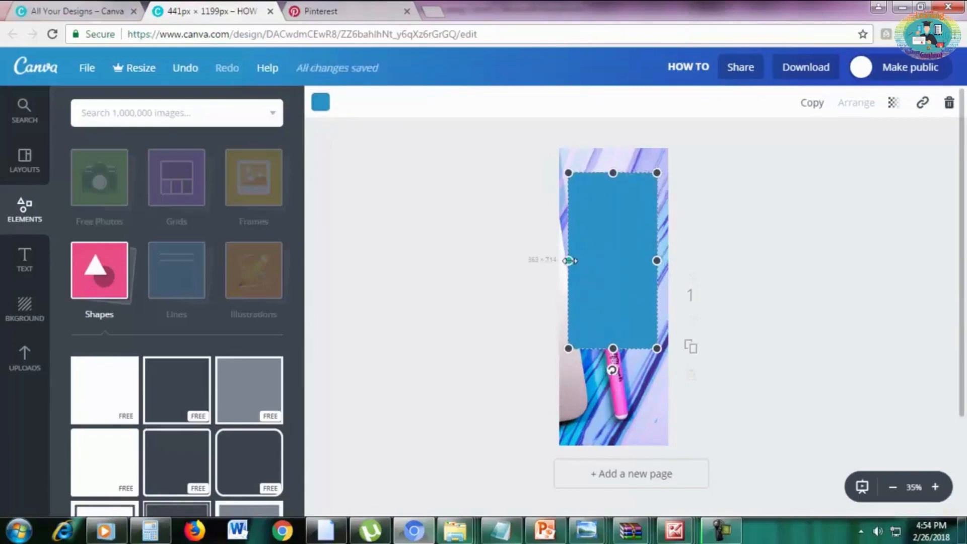
pyautogui.moveTo(615, 345); pyautogui.dragTo(612, 406)
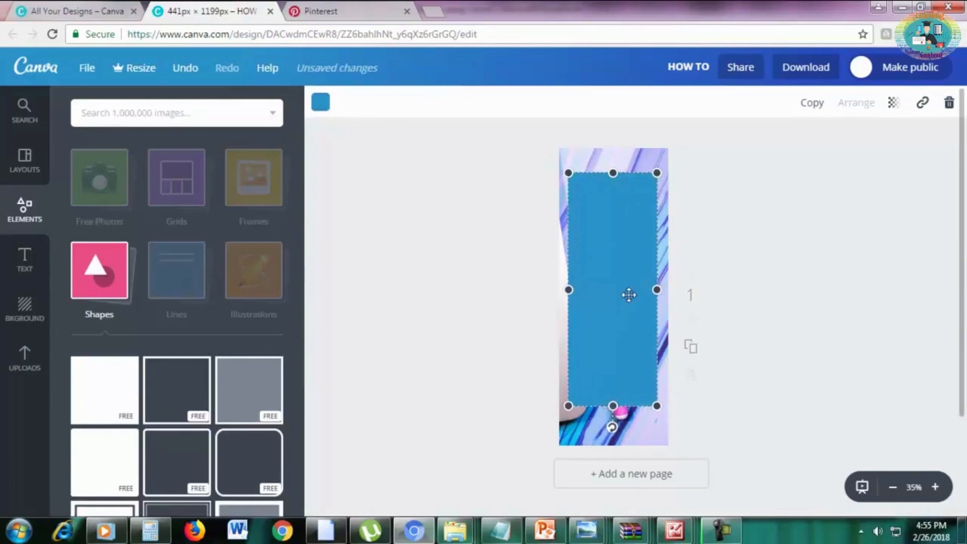
# Recolor the tall rectangle white, narrow it slightly on both sides and extend its bottom edge downward.
pyautogui.click(321, 103)
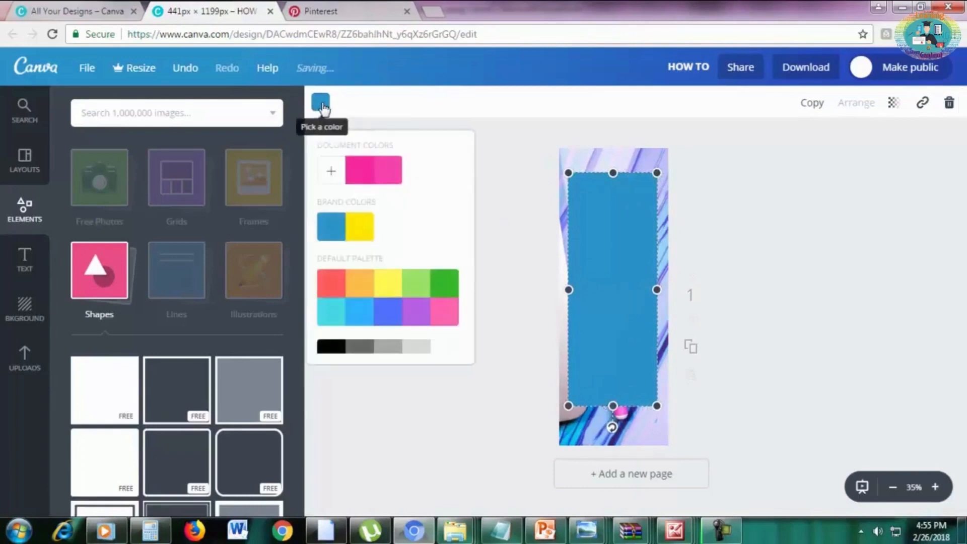
pyautogui.click(446, 348)
pyautogui.moveTo(568, 289); pyautogui.dragTo(573, 290)
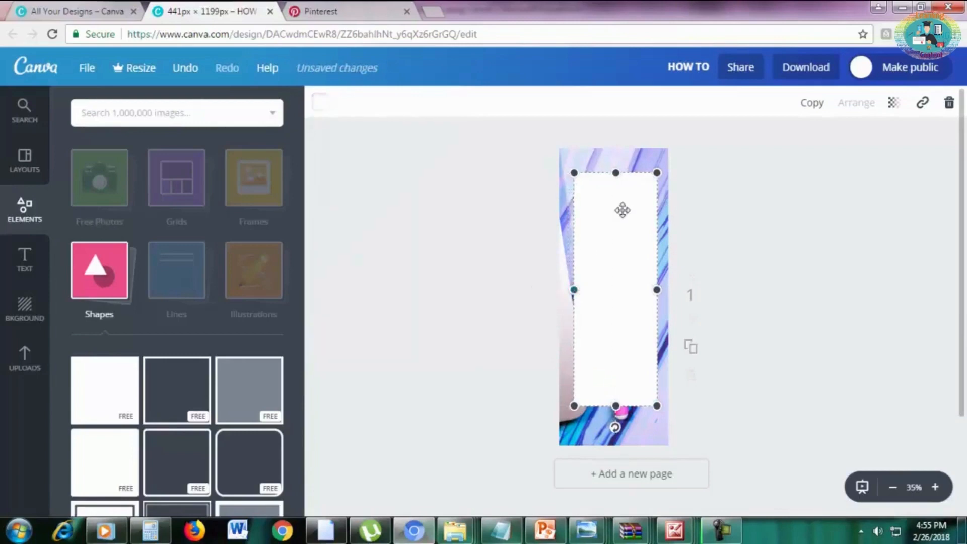
pyautogui.moveTo(657, 289); pyautogui.dragTo(654, 290)
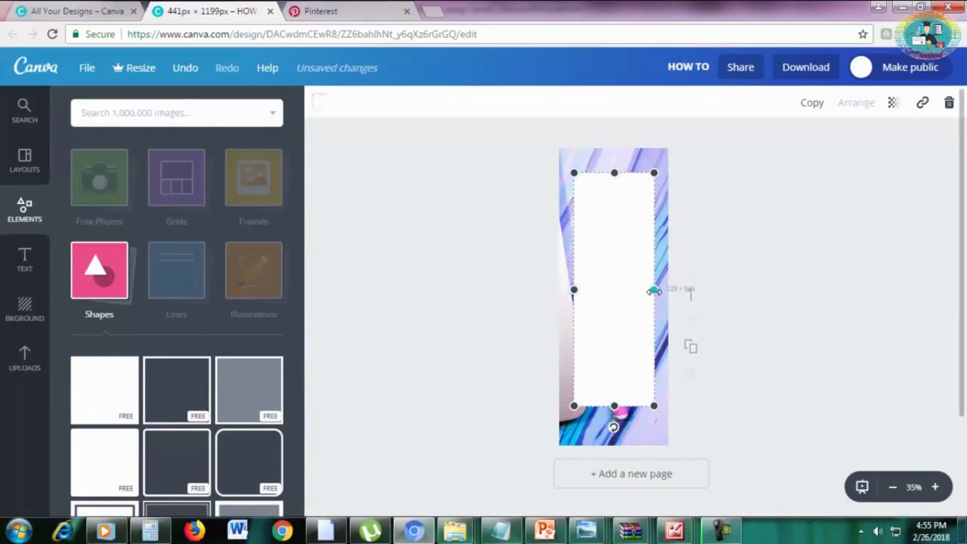
pyautogui.moveTo(614, 405); pyautogui.dragTo(614, 416)
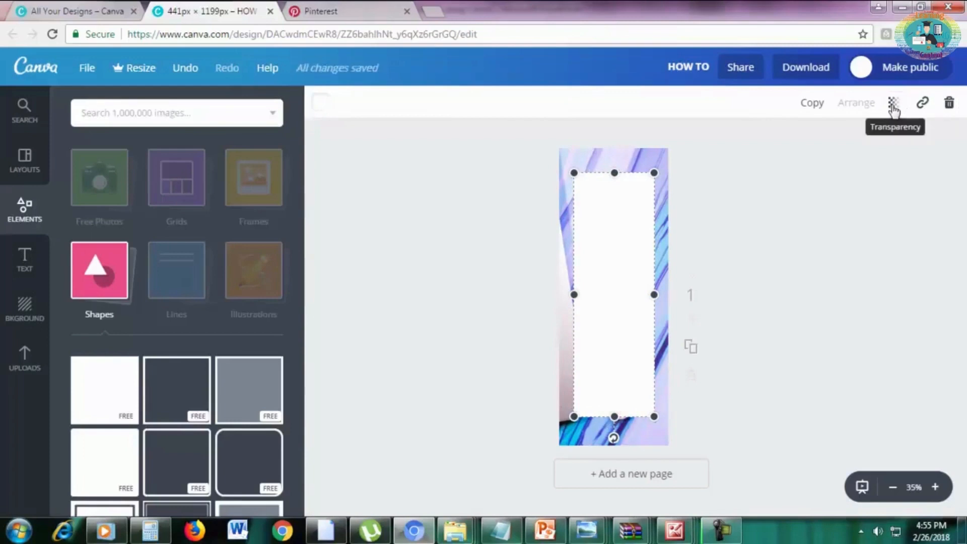
# Set the white rectangle's transparency to 90.
pyautogui.click(893, 105)
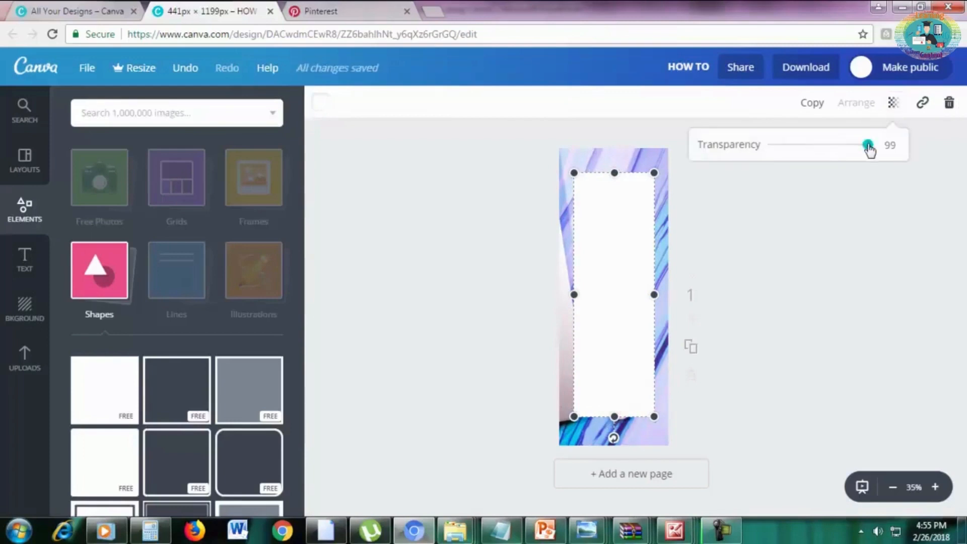
pyautogui.moveTo(867, 146); pyautogui.dragTo(859, 146)
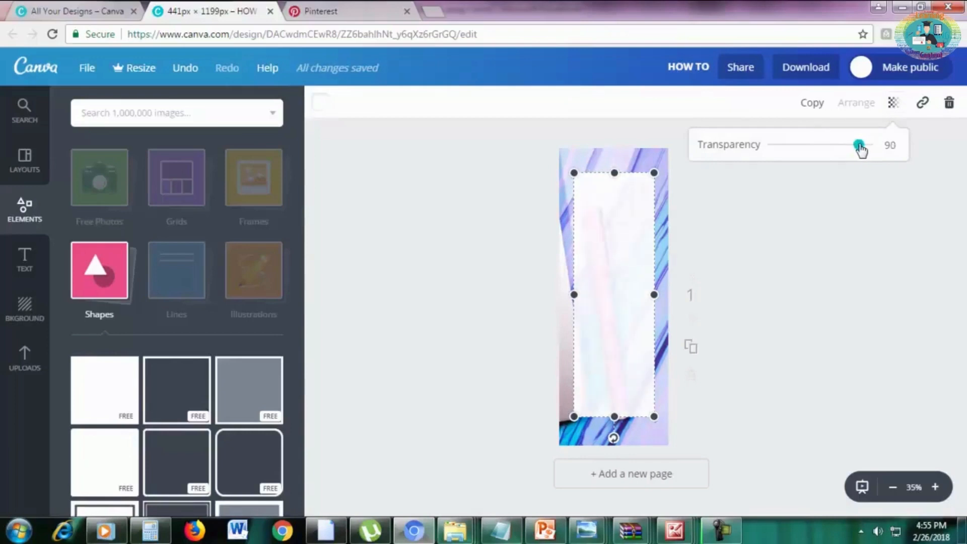
pyautogui.click(803, 213)
pyautogui.click(786, 245)
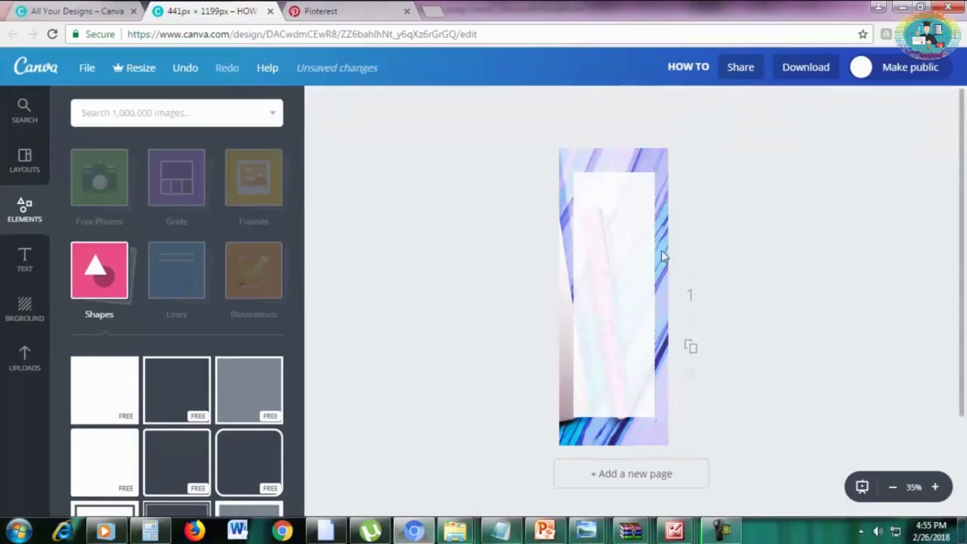
# Add a heading reading "HOW TO" and place it near the top of the white rectangle.
pyautogui.click(27, 262)
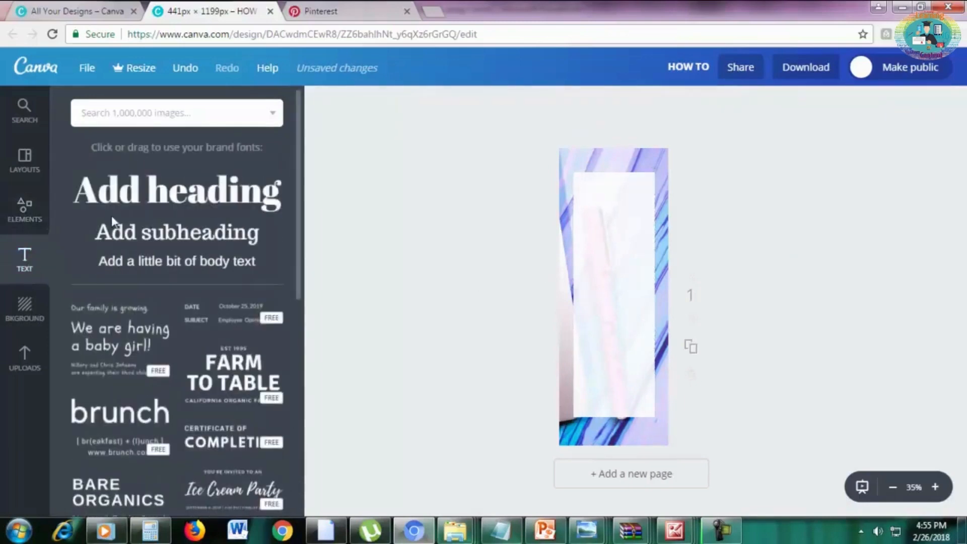
pyautogui.moveTo(151, 197); pyautogui.dragTo(594, 310)
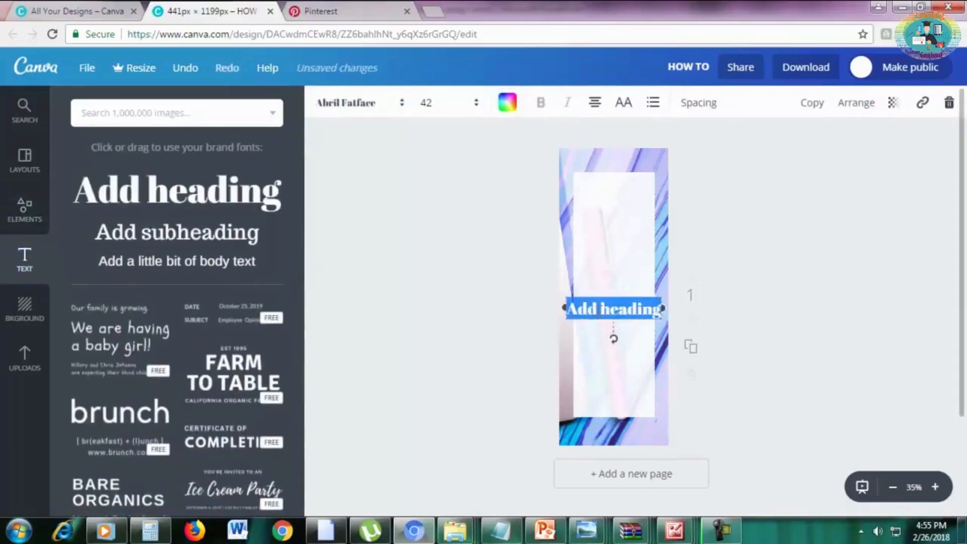
pyautogui.write('HOW TO')
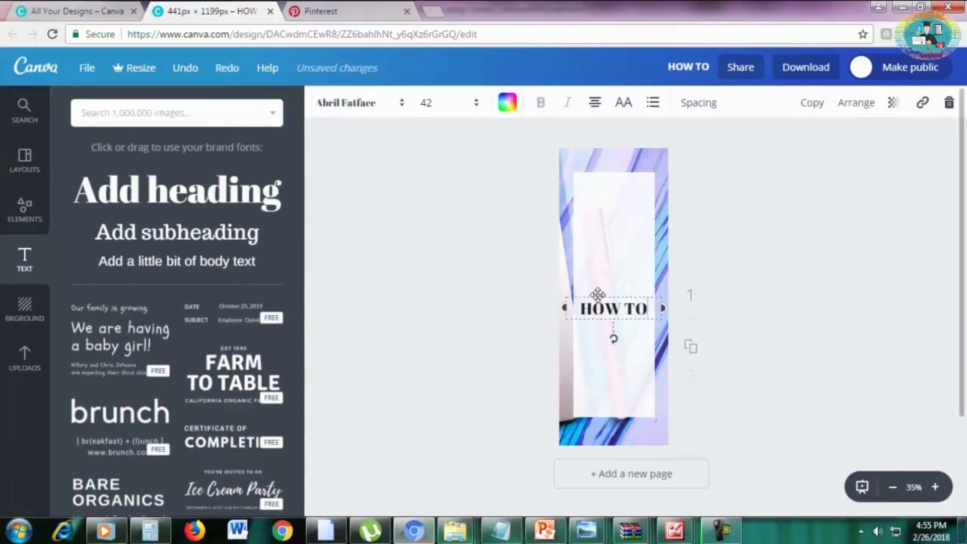
pyautogui.moveTo(597, 294); pyautogui.dragTo(599, 196)
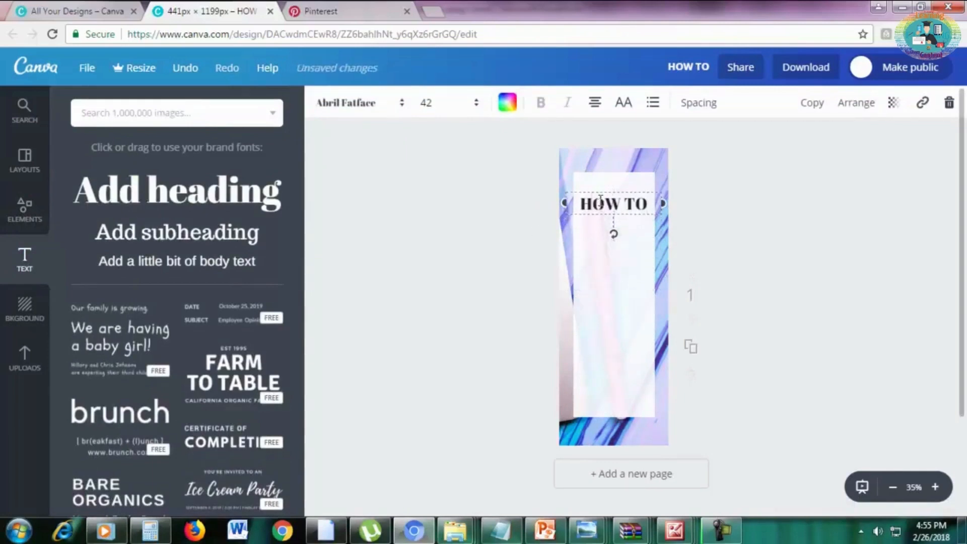
# Change the font of the "HOW TO" heading to League Spartan.
pyautogui.click(599, 197)
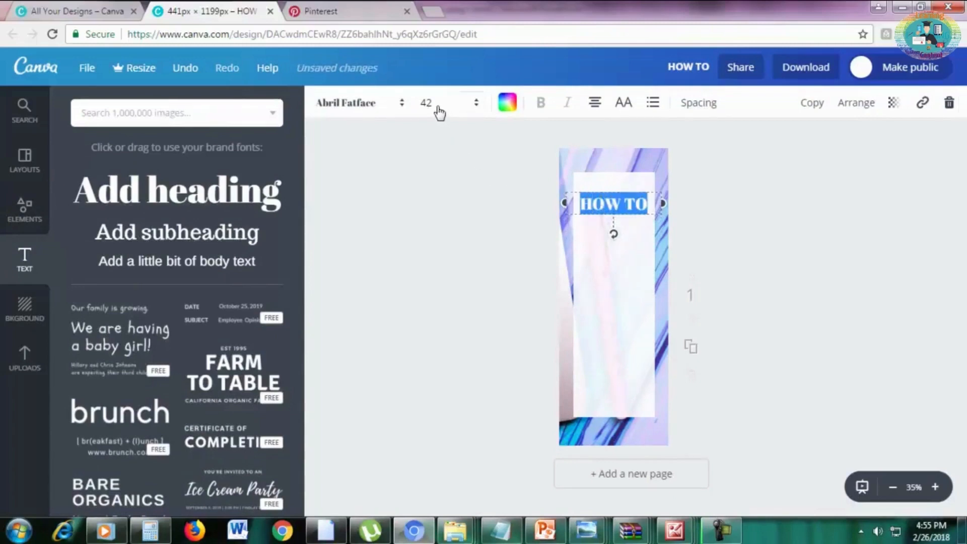
pyautogui.click(343, 104)
pyautogui.scroll(-15, 416, 272)
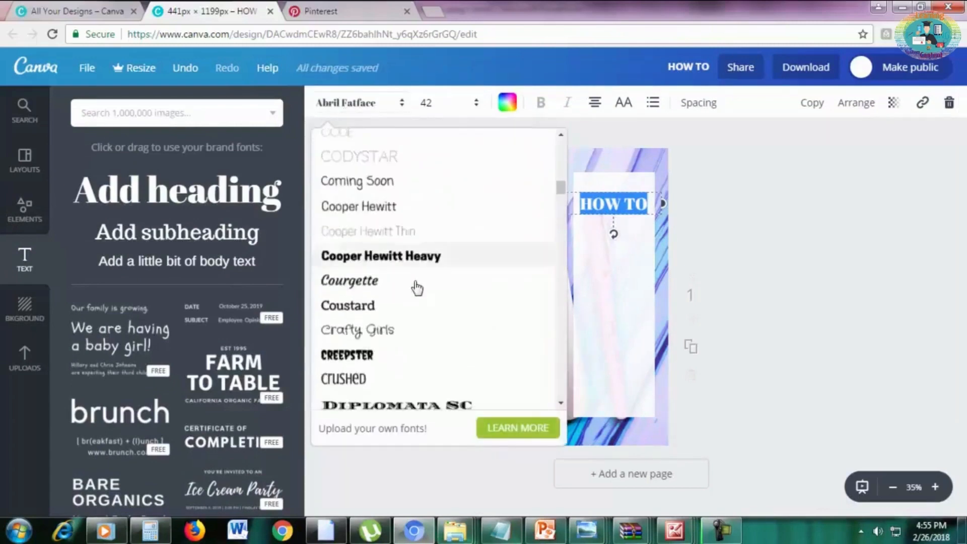
pyautogui.scroll(-5, 416, 301)
pyautogui.scroll(3, 412, 300)
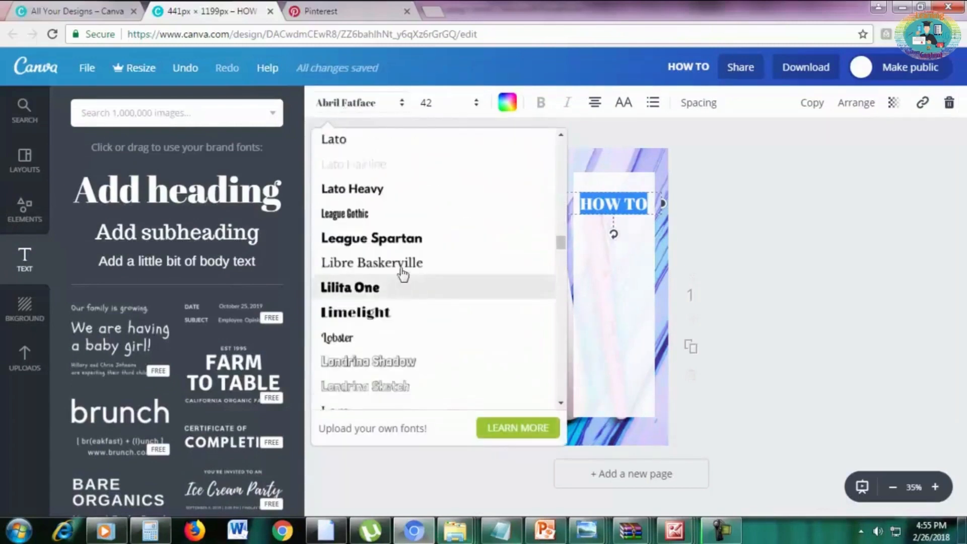
pyautogui.click(394, 238)
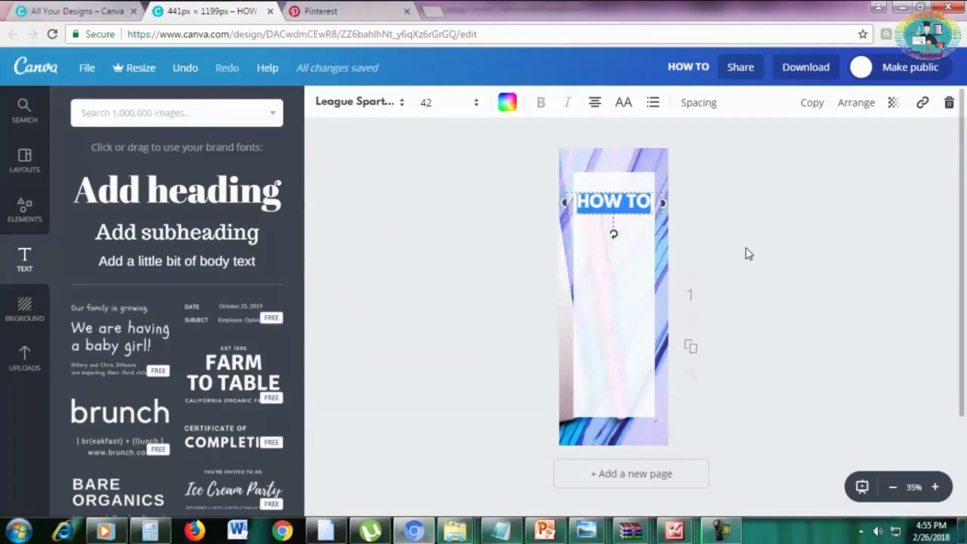
pyautogui.click(745, 248)
# Duplicate the "HOW TO" heading, place the copy directly below it and change its text to "START A".
pyautogui.click(624, 200)
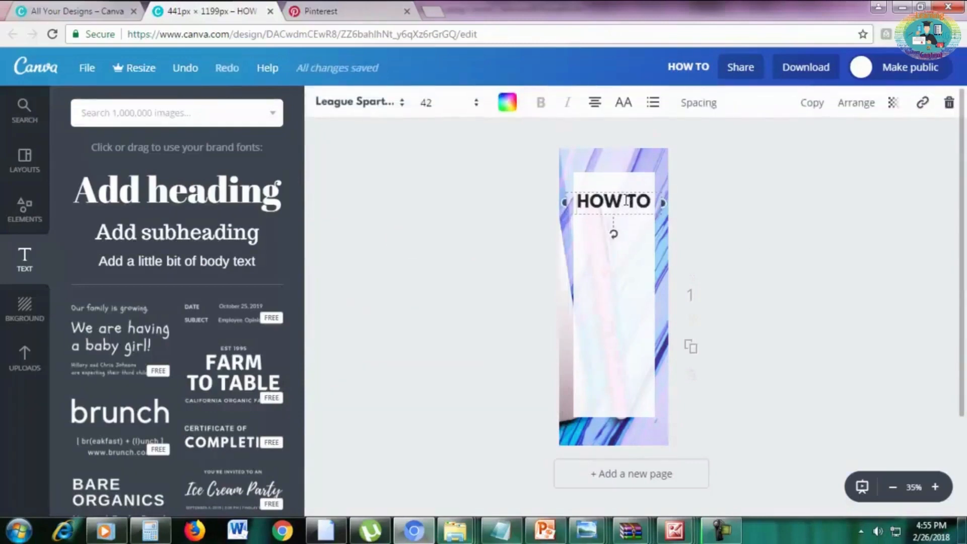
pyautogui.click(810, 103)
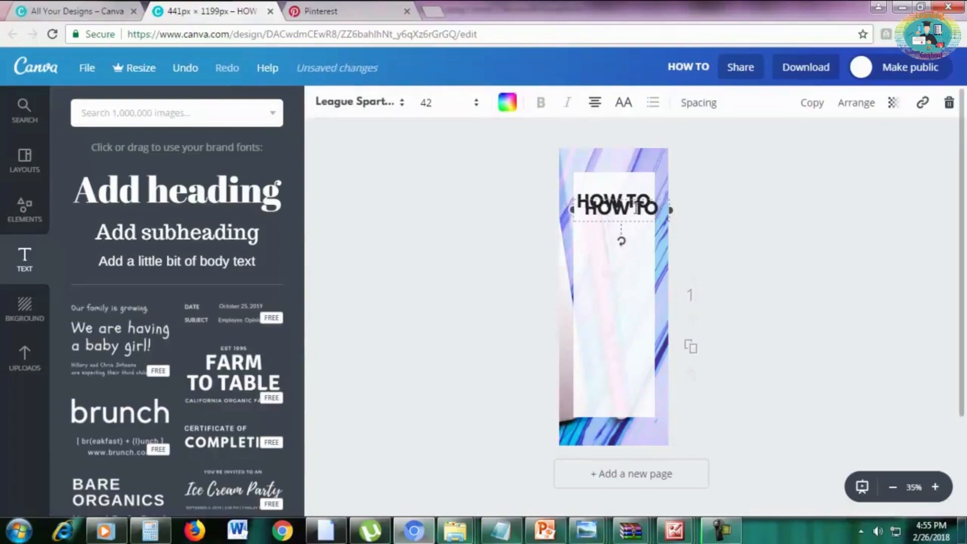
pyautogui.moveTo(636, 208); pyautogui.dragTo(630, 217)
pyautogui.tripleClick(629, 215)
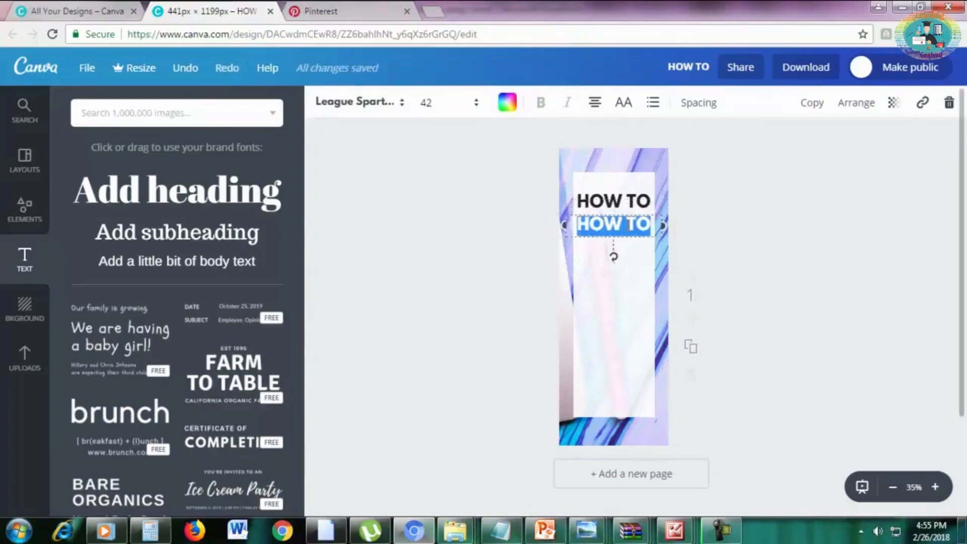
pyautogui.write('START A')
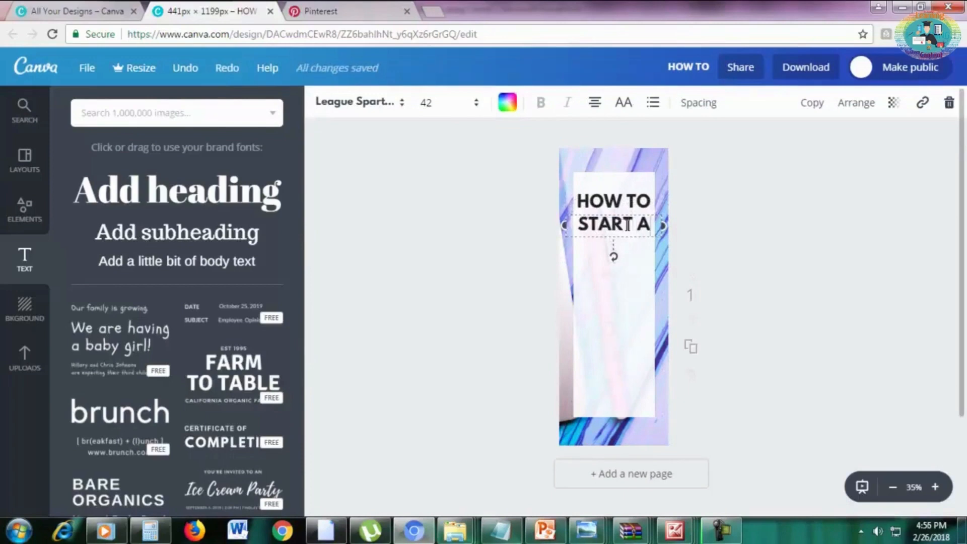
pyautogui.click(854, 235)
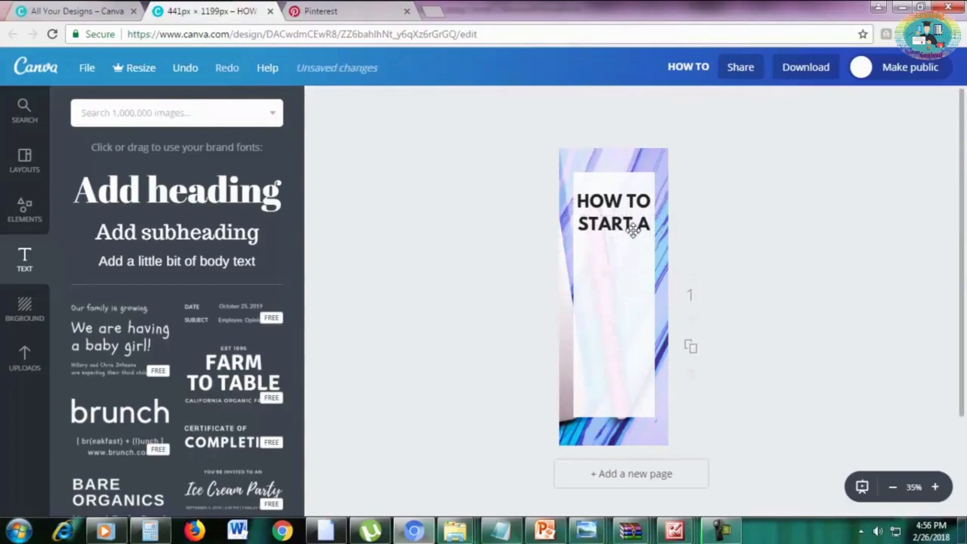
pyautogui.moveTo(632, 225); pyautogui.dragTo(633, 228)
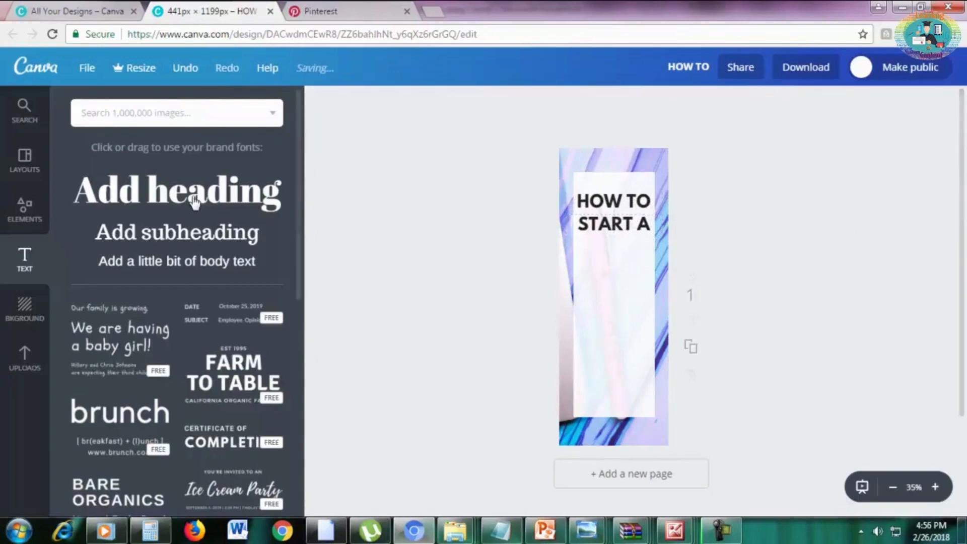
# Add a heading reading "Blog" and place it centered just below "START A".
pyautogui.click(133, 196)
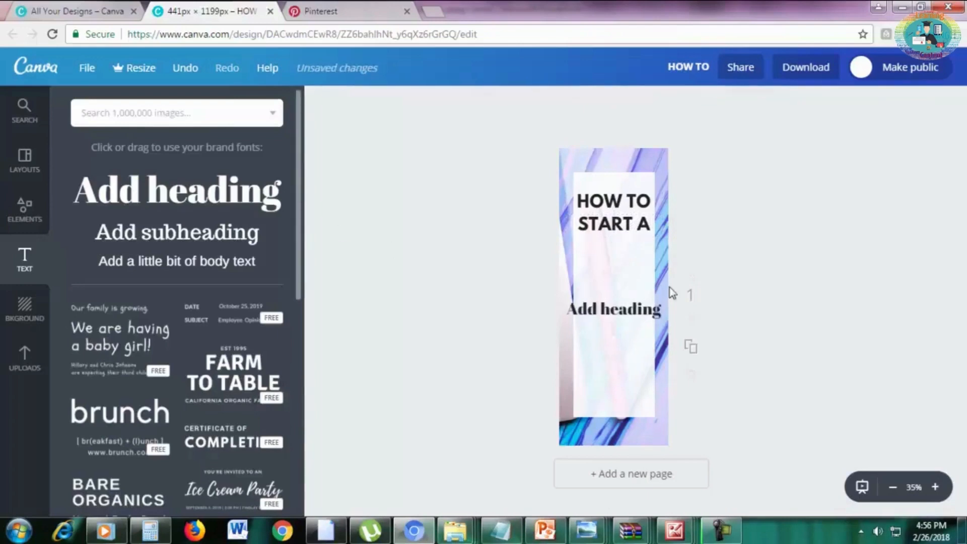
pyautogui.click(640, 310)
pyautogui.write('b')
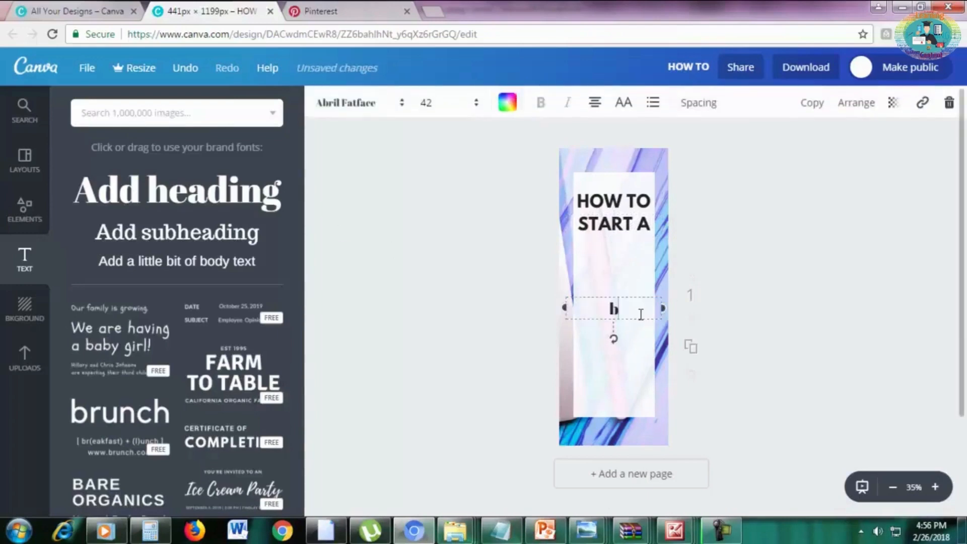
pyautogui.write('log')
pyautogui.moveTo(628, 296); pyautogui.dragTo(624, 258)
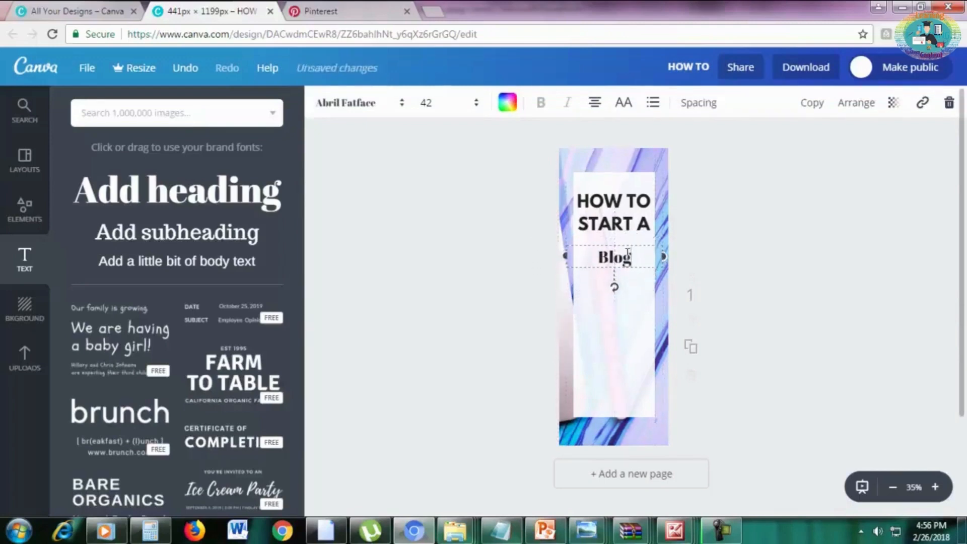
# Set the font size of the "Blog" heading to 80.
pyautogui.doubleClick(624, 258)
pyautogui.click(426, 103)
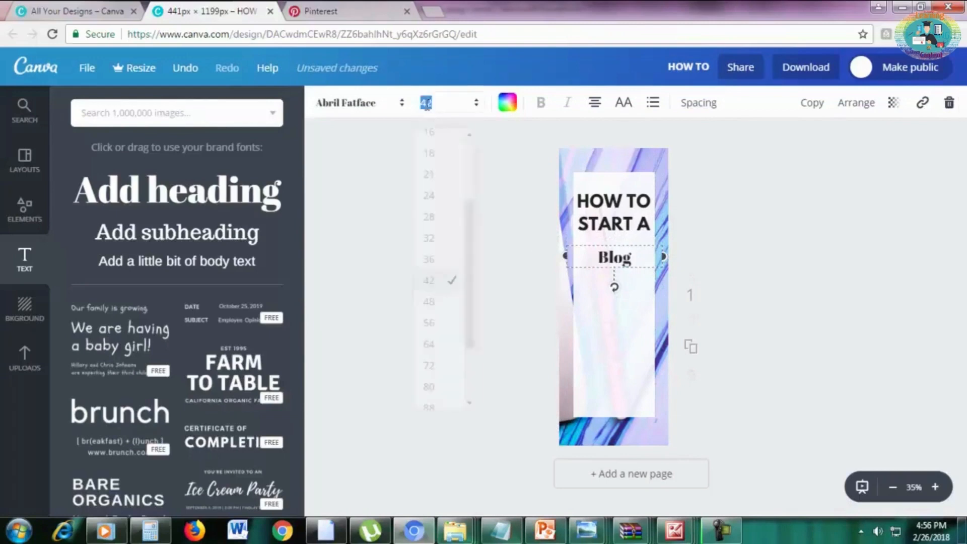
pyautogui.write('80')
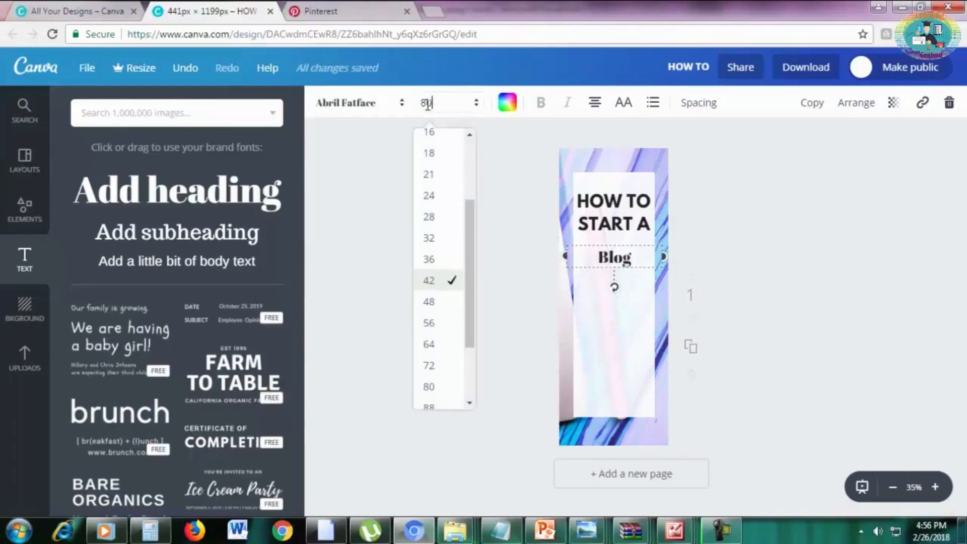
pyautogui.press('Return')
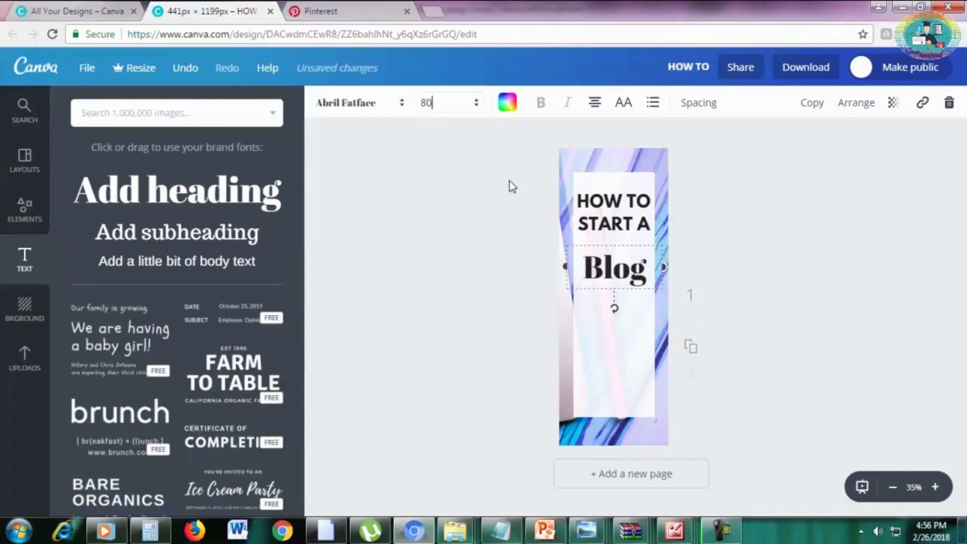
# Change the font of the "Blog" heading to Pacifico.
pyautogui.doubleClick(627, 272)
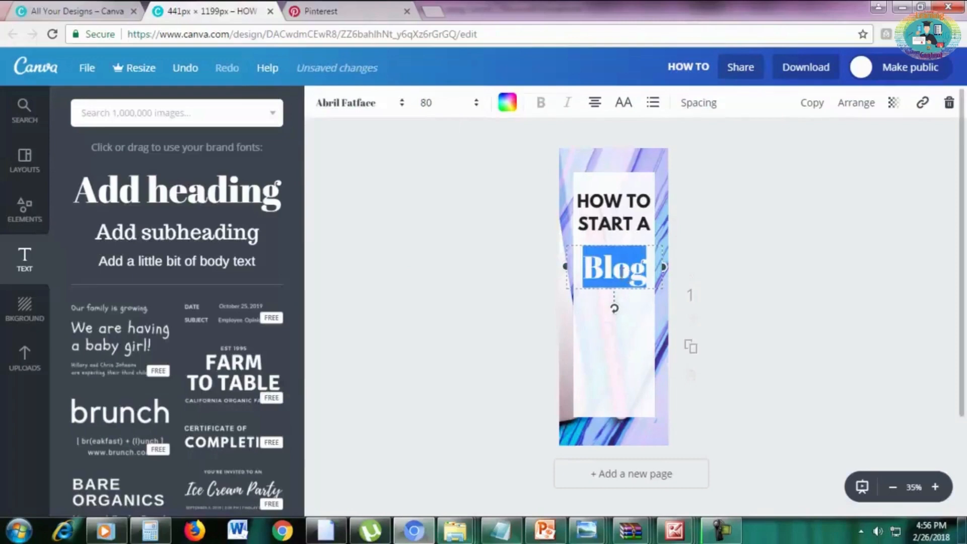
pyautogui.click(382, 100)
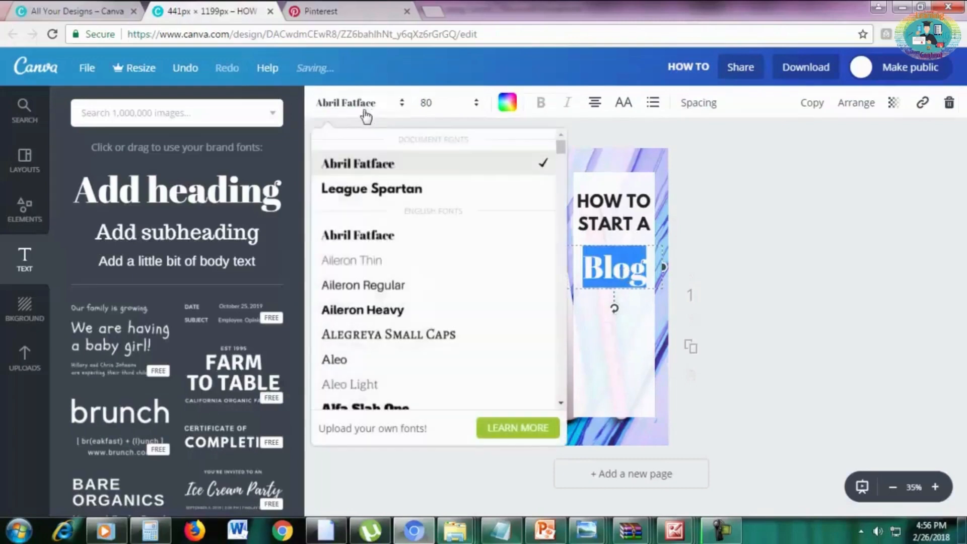
pyautogui.scroll(-5, 416, 280)
pyautogui.scroll(-10, 416, 280)
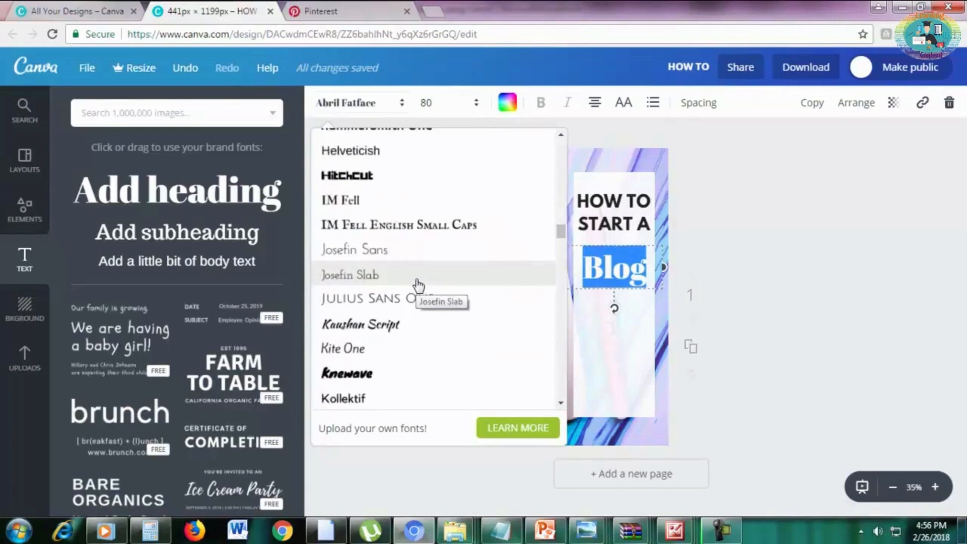
pyautogui.scroll(-15, 417, 285)
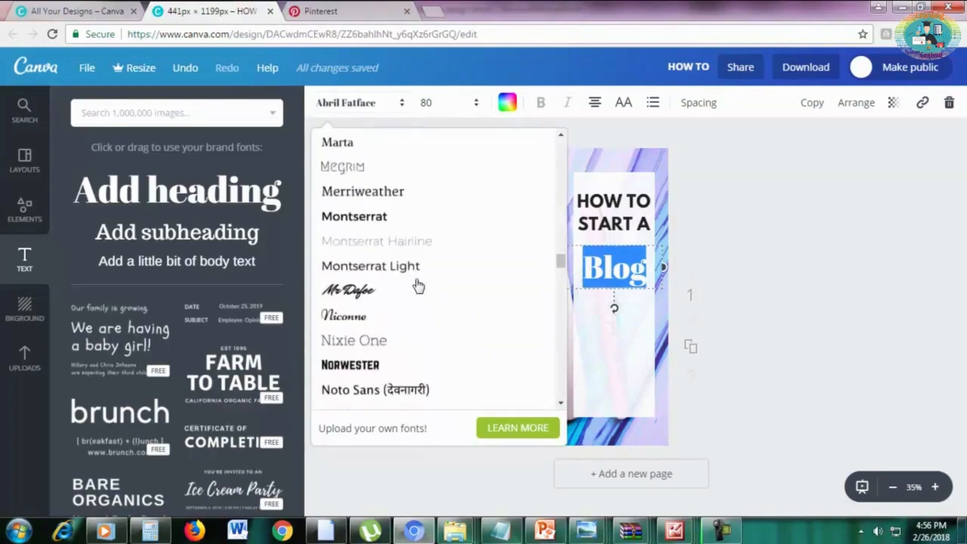
pyautogui.scroll(-5, 417, 286)
pyautogui.scroll(2, 417, 281)
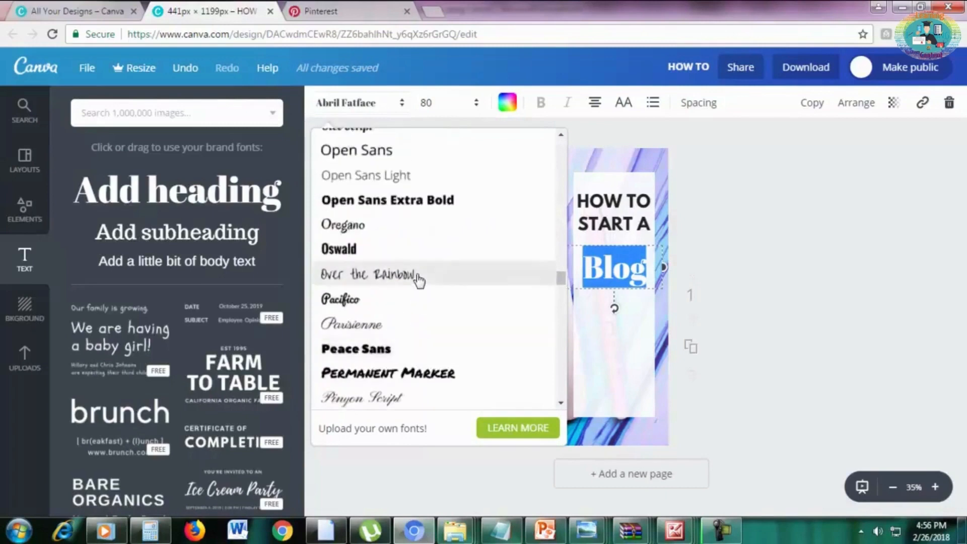
pyautogui.click(414, 301)
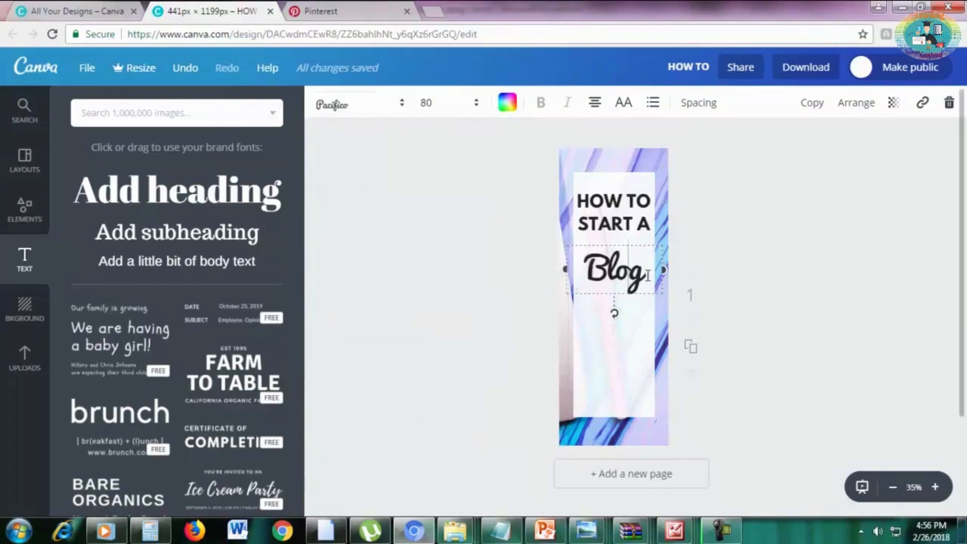
# Colour the word "Blog" with the bright pink document colour and move "START A" slightly lower, closer to it.
pyautogui.moveTo(648, 275); pyautogui.dragTo(592, 275)
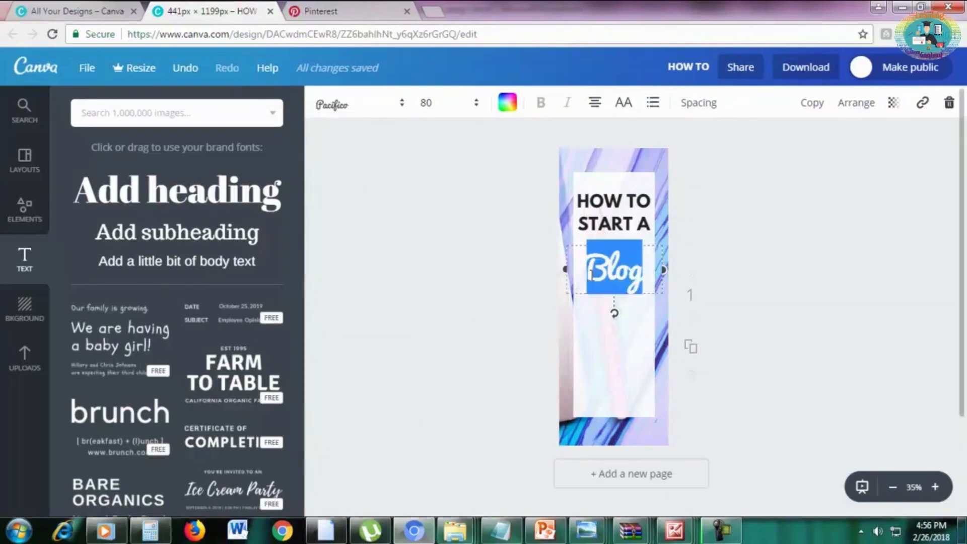
pyautogui.click(508, 112)
pyautogui.click(553, 168)
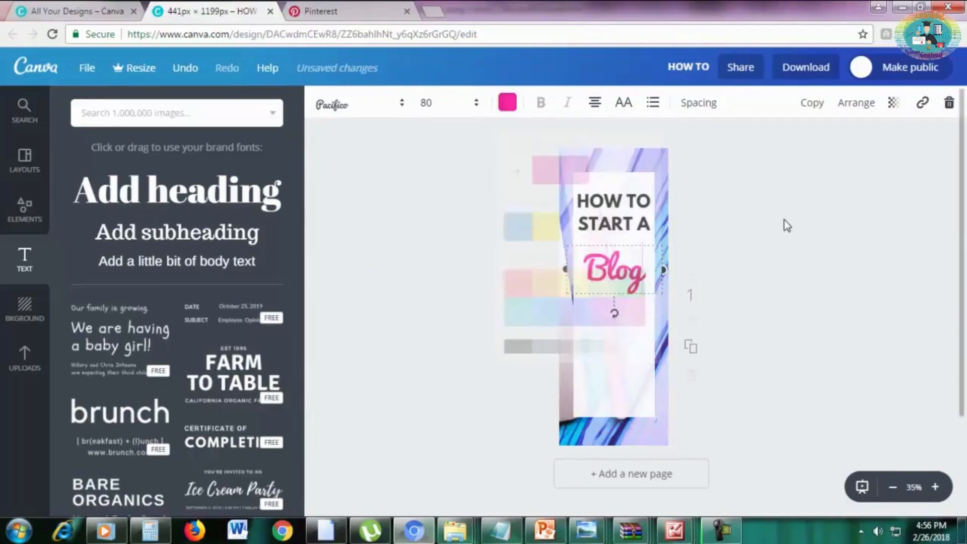
pyautogui.moveTo(632, 222); pyautogui.dragTo(636, 236)
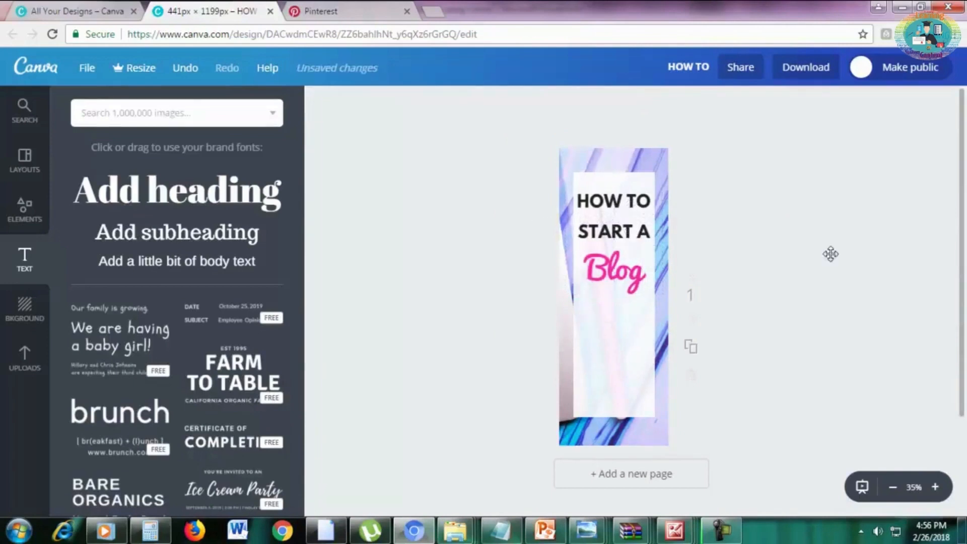
# Duplicate the "START A" heading, place the copy just below "Blog" and change its text to "IN JUST".
pyautogui.click(630, 237)
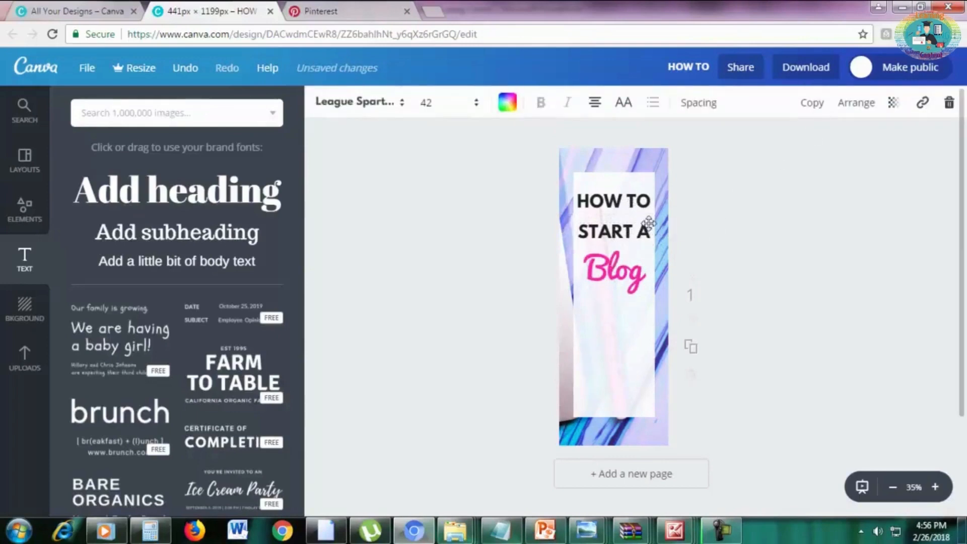
pyautogui.write('START A')
pyautogui.moveTo(644, 232); pyautogui.dragTo(639, 303)
pyautogui.doubleClick(638, 311)
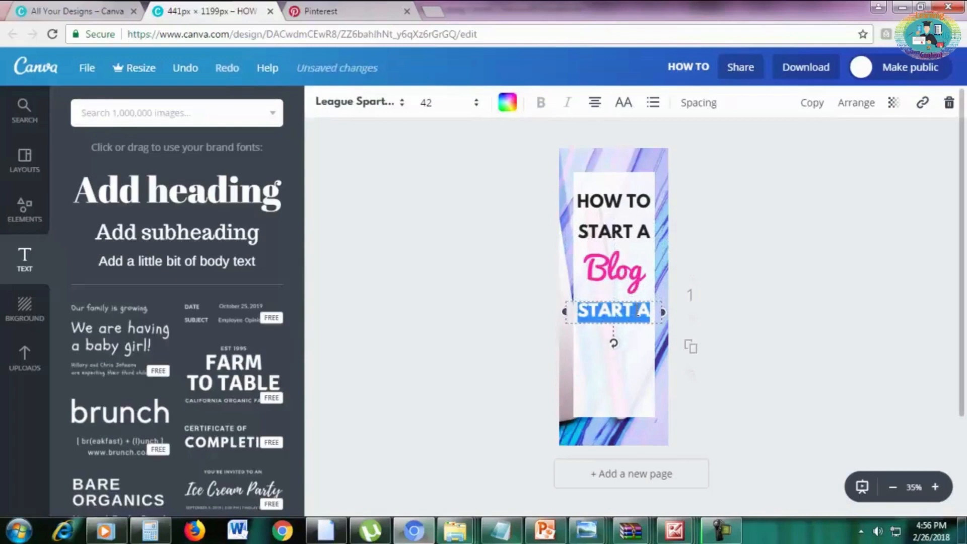
pyautogui.write('in')
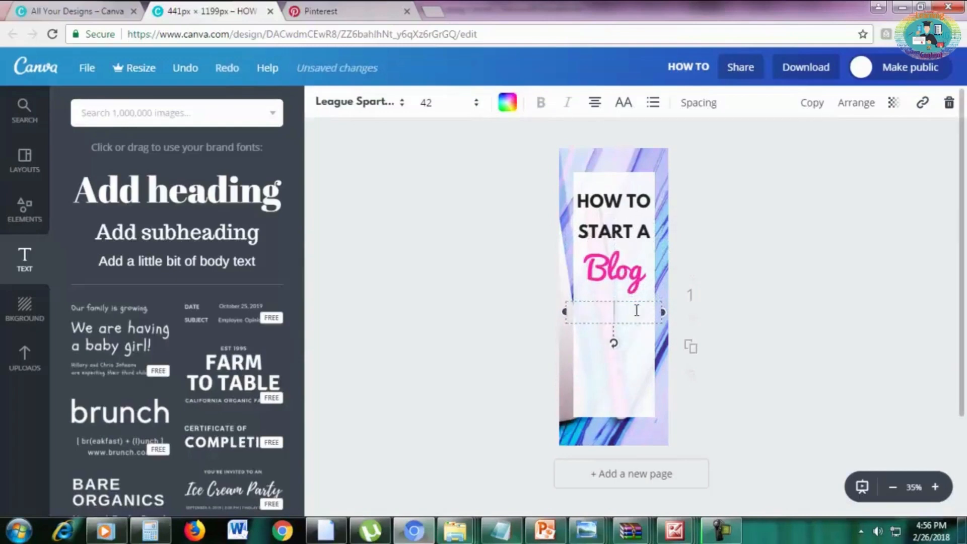
pyautogui.write('in just')
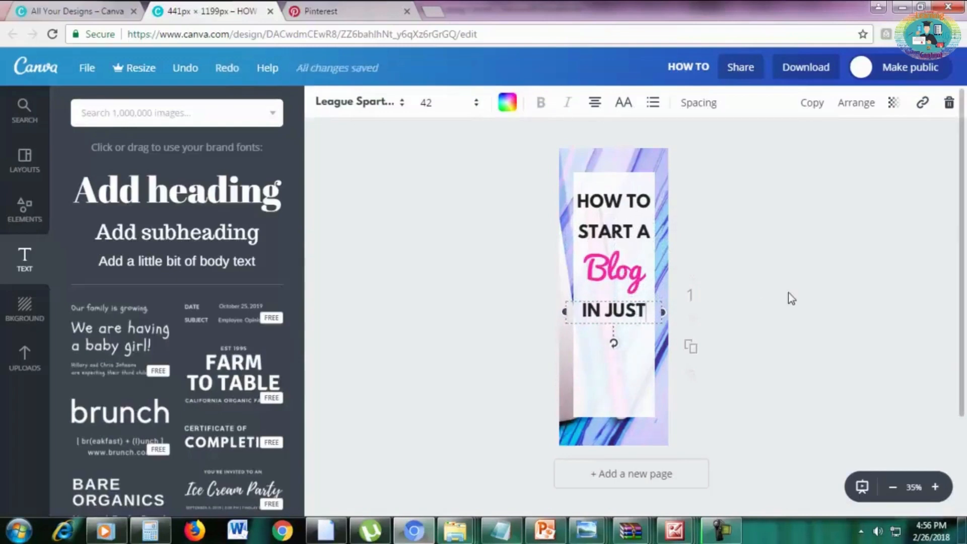
pyautogui.click(788, 293)
# Duplicate the pink "Blog" heading, place the copy centered just below "IN JUST" and change its text to "20".
pyautogui.click(627, 275)
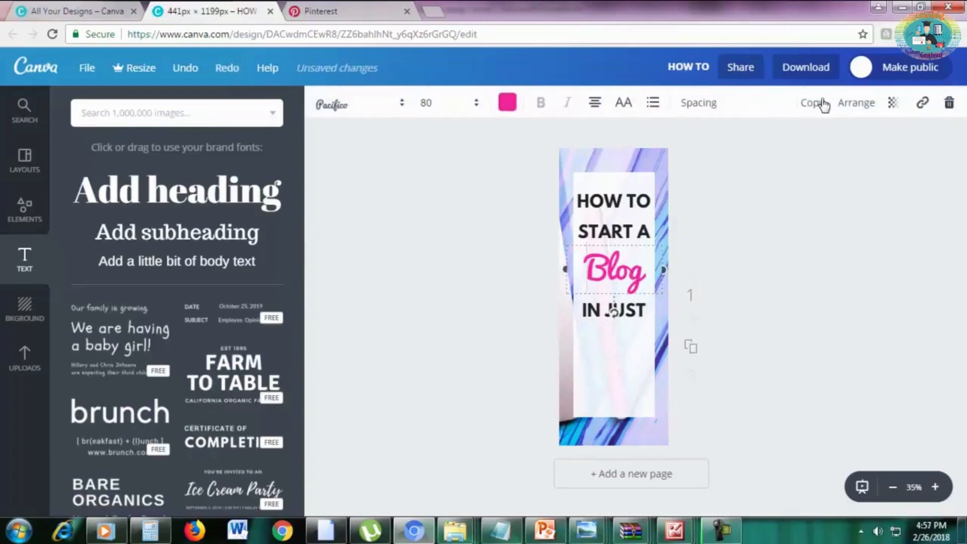
pyautogui.click(820, 103)
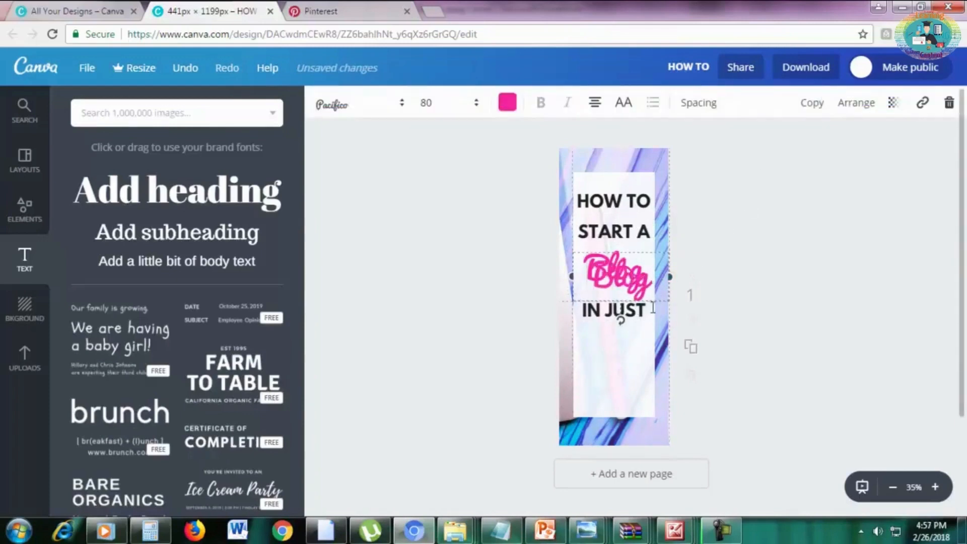
pyautogui.moveTo(652, 308); pyautogui.dragTo(660, 329)
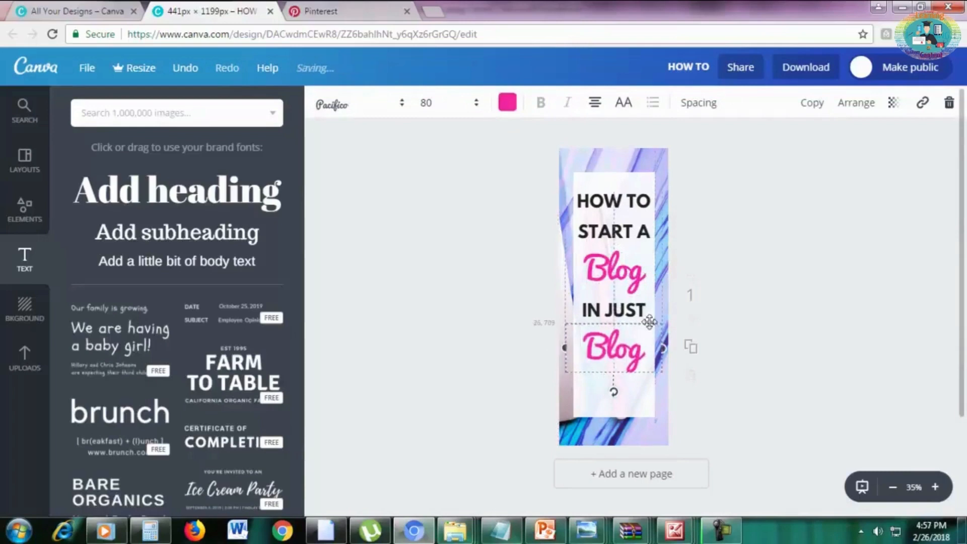
pyautogui.doubleClick(625, 337)
pyautogui.write('20')
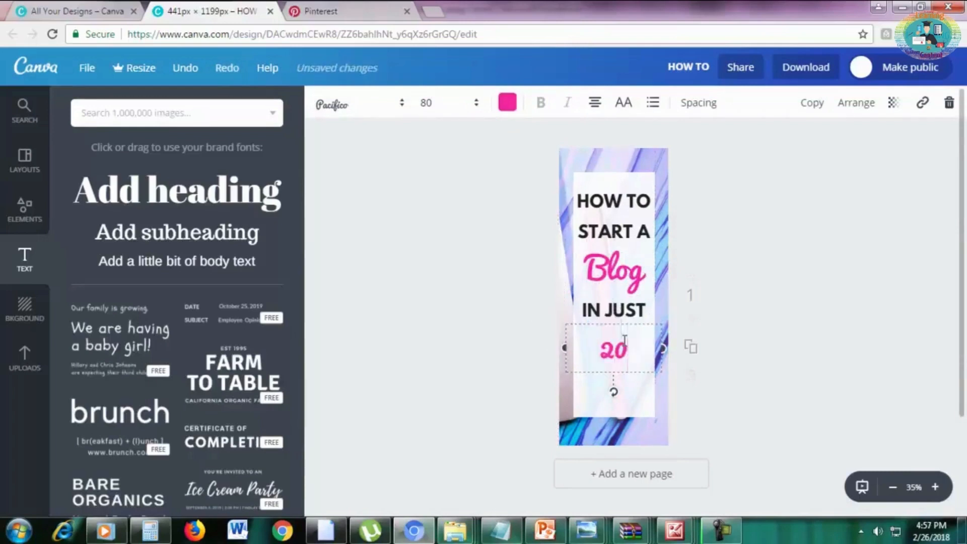
pyautogui.moveTo(623, 346)
pyautogui.mouseDown()
pyautogui.moveTo(624, 305)
pyautogui.moveTo(616, 356)
pyautogui.mouseUp()
# Add a League Spartan text in size 42 reading "MINUTES" directly below the "20".
pyautogui.click(620, 366)
pyautogui.write('MINUTES')
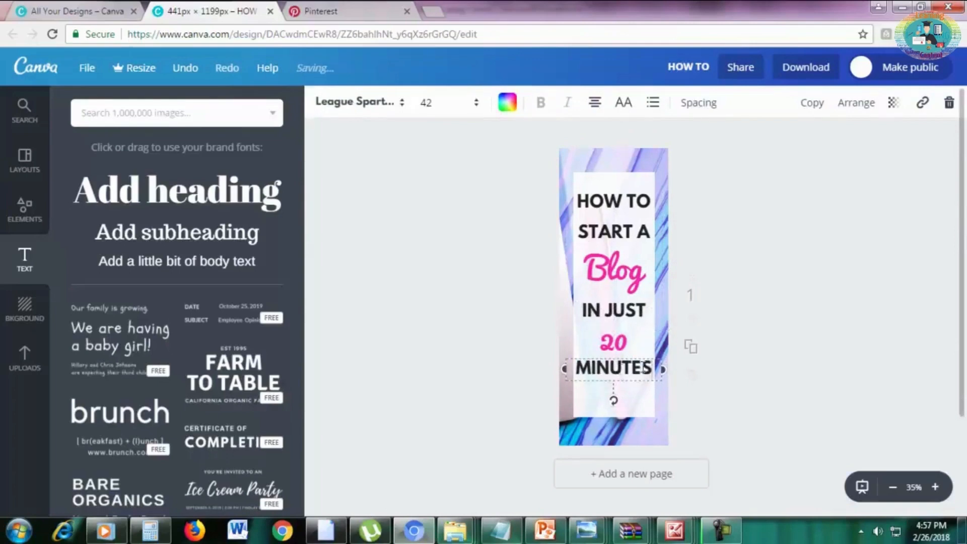
pyautogui.click(809, 360)
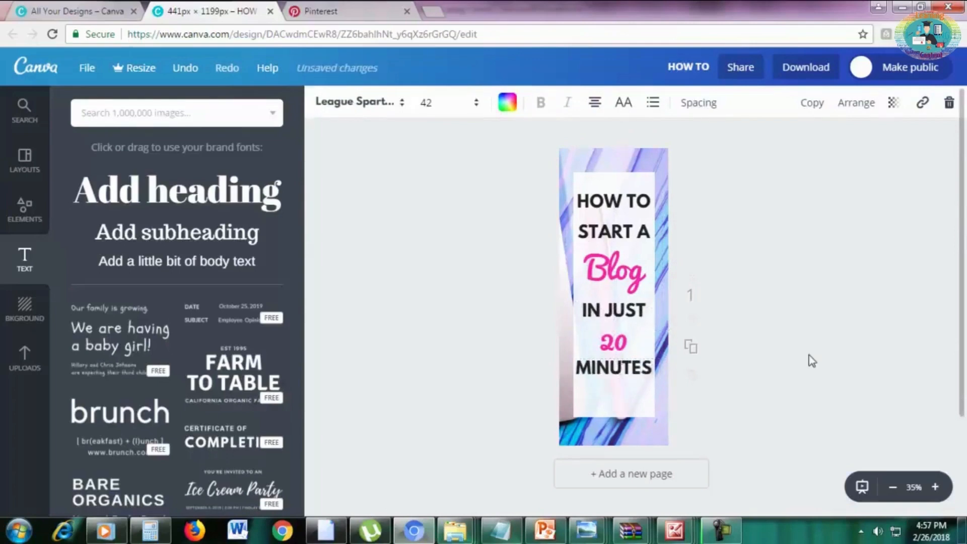
# Enlarge the pink "20" to font size 110.
pyautogui.click(615, 345)
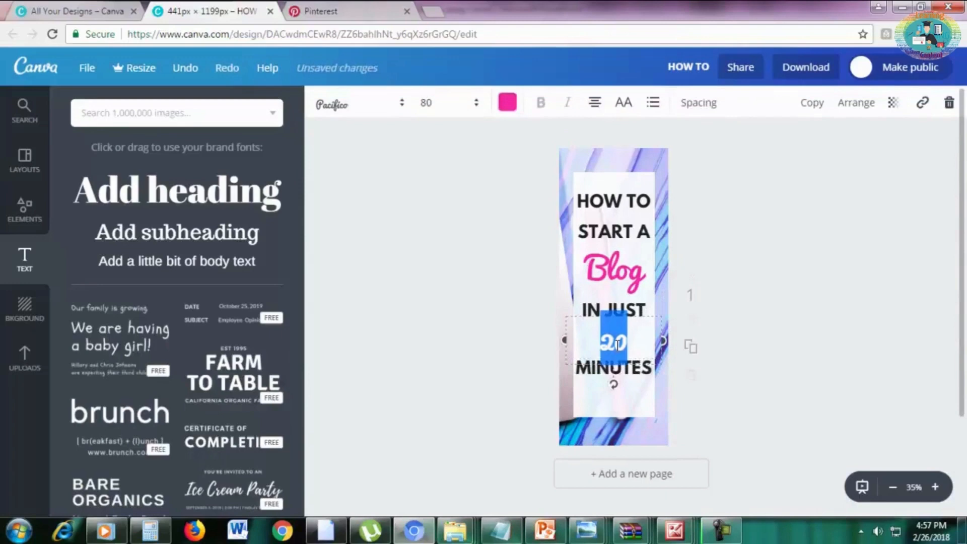
pyautogui.click(438, 104)
pyautogui.press('Return')
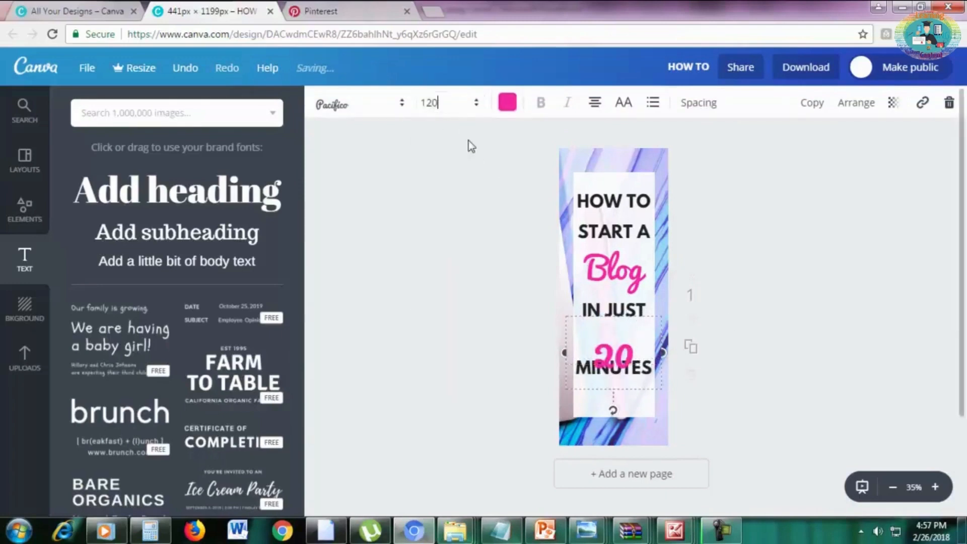
pyautogui.click(438, 103)
pyautogui.write('110')
pyautogui.press('Return')
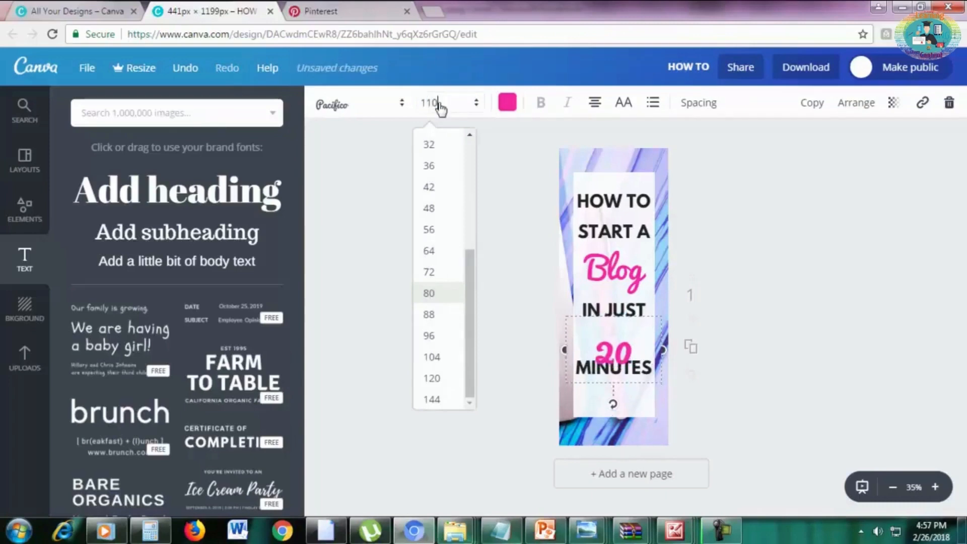
# Move the "20" up between "IN JUST" and "MINUTES" and nudge "MINUTES" slightly upward.
pyautogui.click(939, 288)
pyautogui.moveTo(619, 349); pyautogui.dragTo(616, 334)
pyautogui.moveTo(642, 368); pyautogui.dragTo(643, 365)
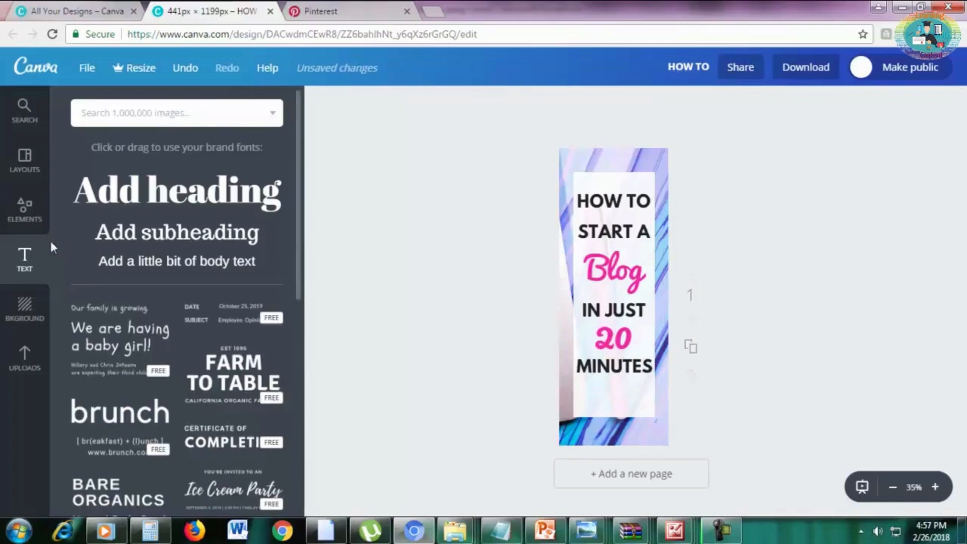
# Add a solid square shape and stretch it into a thin band across the full width of the pin's bottom edge.
pyautogui.click(26, 225)
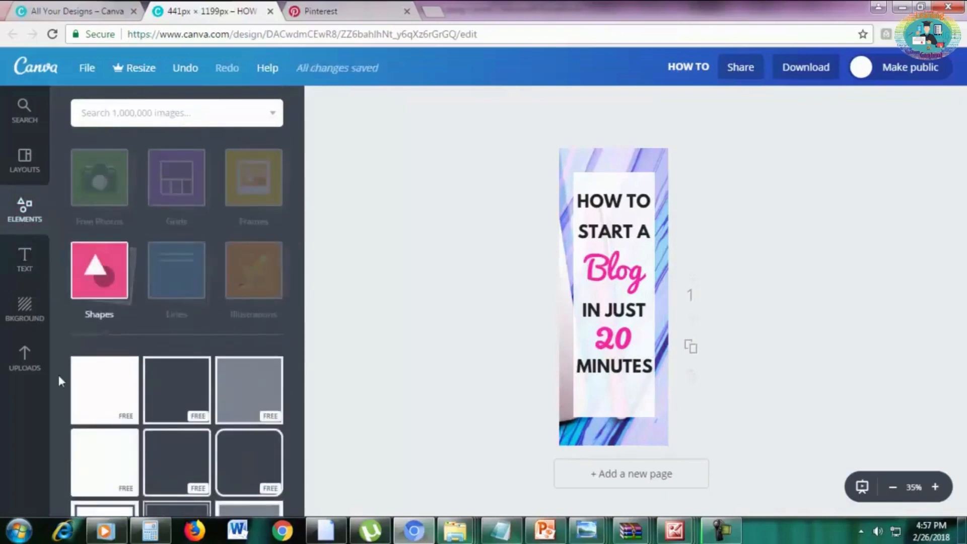
pyautogui.click(106, 402)
pyautogui.moveTo(615, 247); pyautogui.dragTo(592, 430)
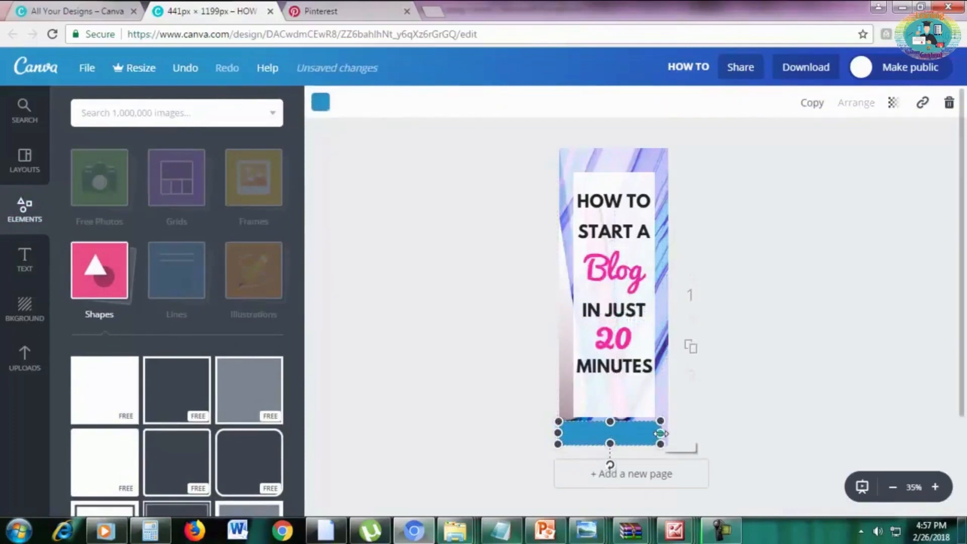
pyautogui.moveTo(661, 433); pyautogui.dragTo(675, 433)
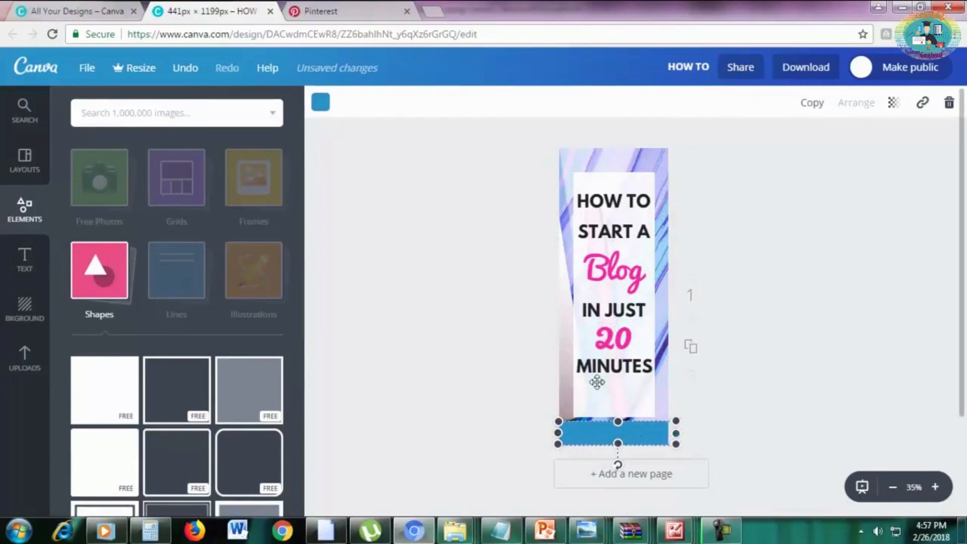
# Change the colour of the bottom band to black.
pyautogui.click(320, 103)
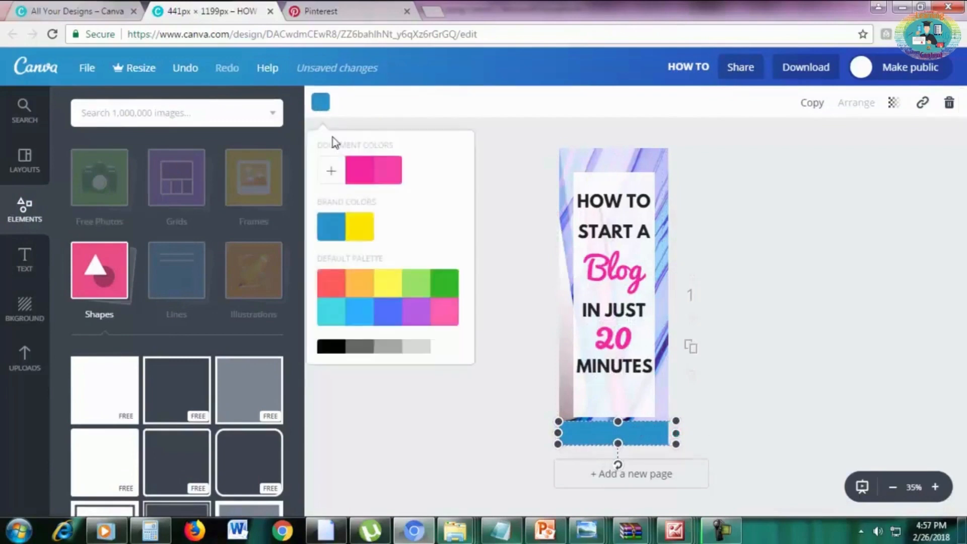
pyautogui.click(332, 348)
pyautogui.click(846, 341)
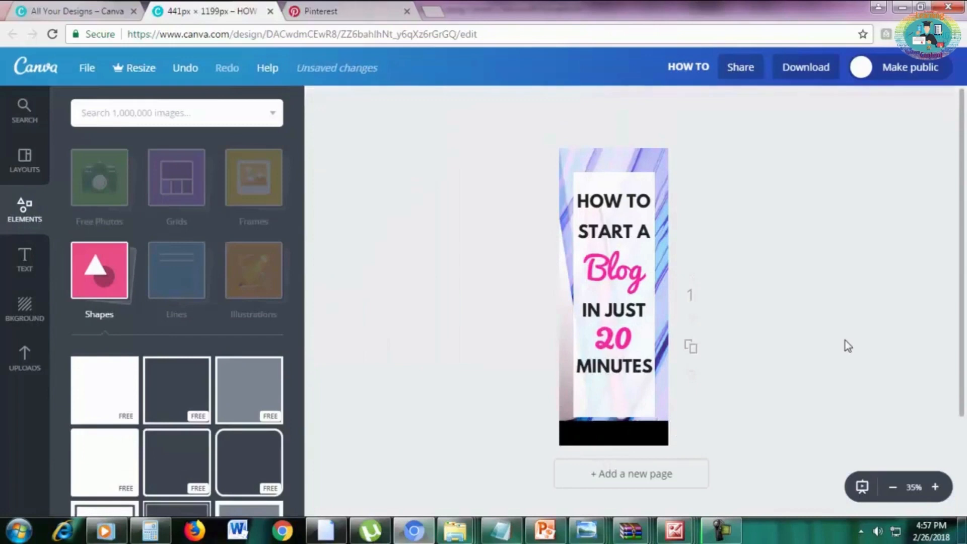
# Shorten the semi-transparent white rectangle from below so that it ends just under "MINUTES".
pyautogui.click(638, 402)
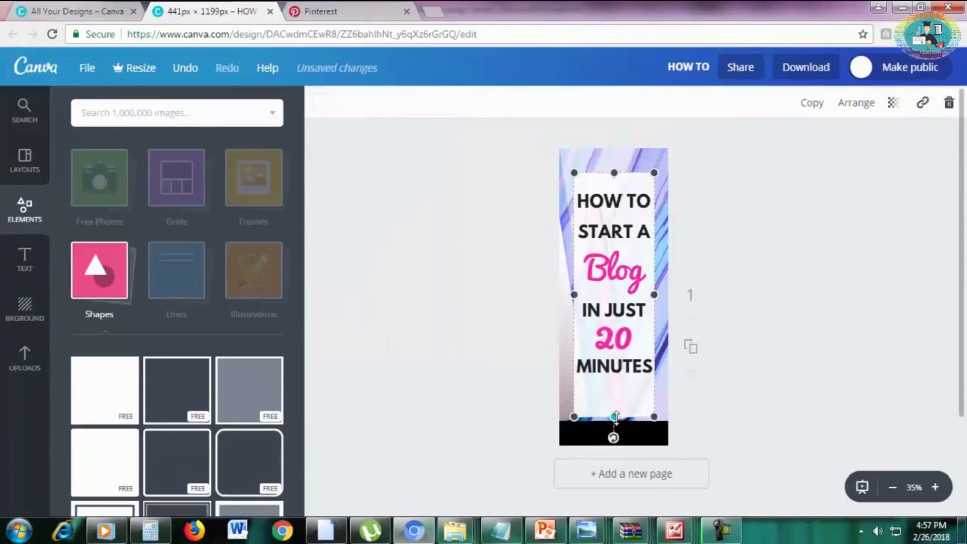
pyautogui.moveTo(614, 417); pyautogui.dragTo(613, 386)
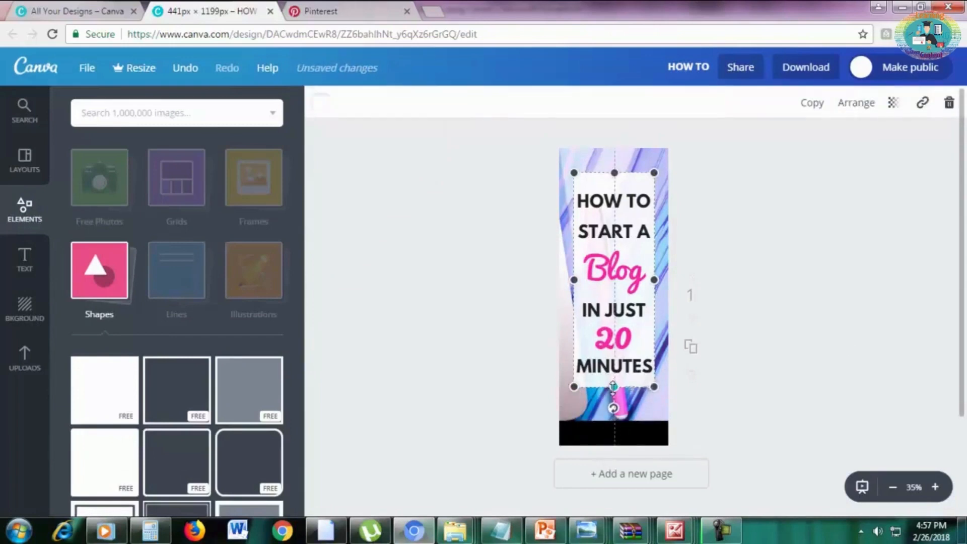
pyautogui.click(804, 376)
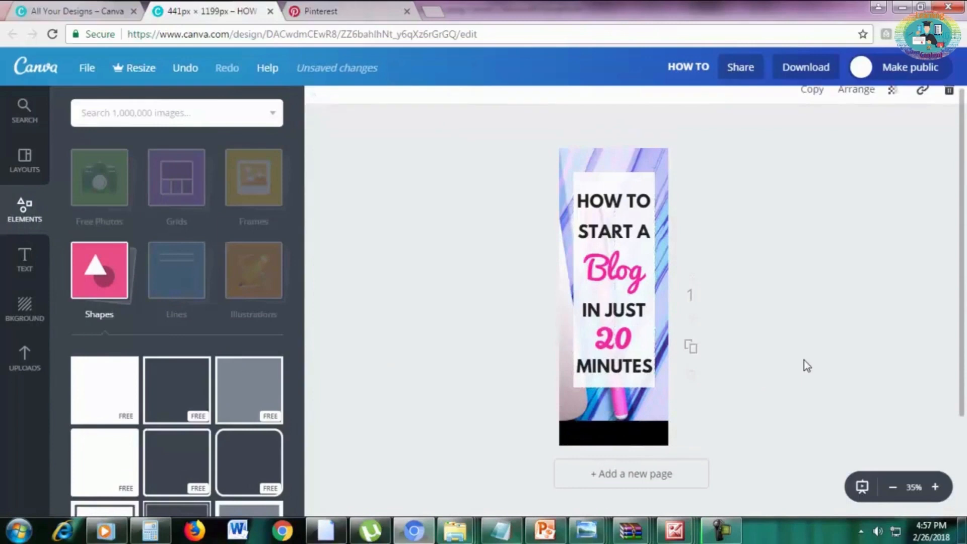
pyautogui.click(631, 188)
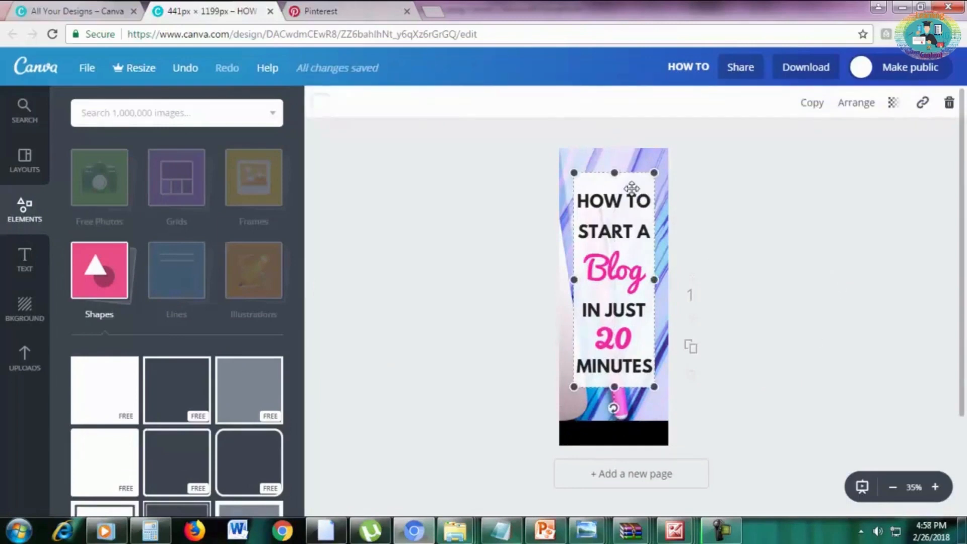
# Set the white rectangle's transparency to 91, trying 100 first.
pyautogui.click(893, 103)
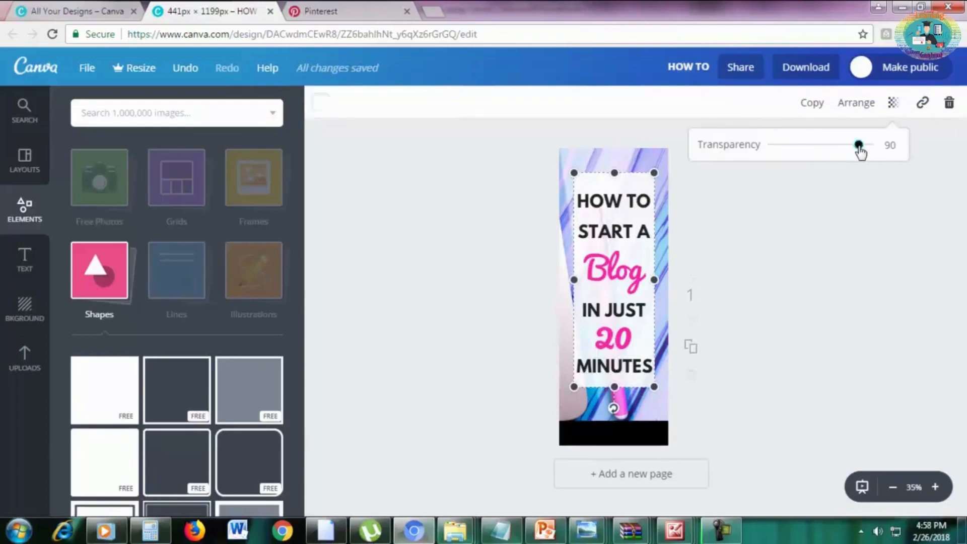
pyautogui.moveTo(859, 145); pyautogui.dragTo(886, 151)
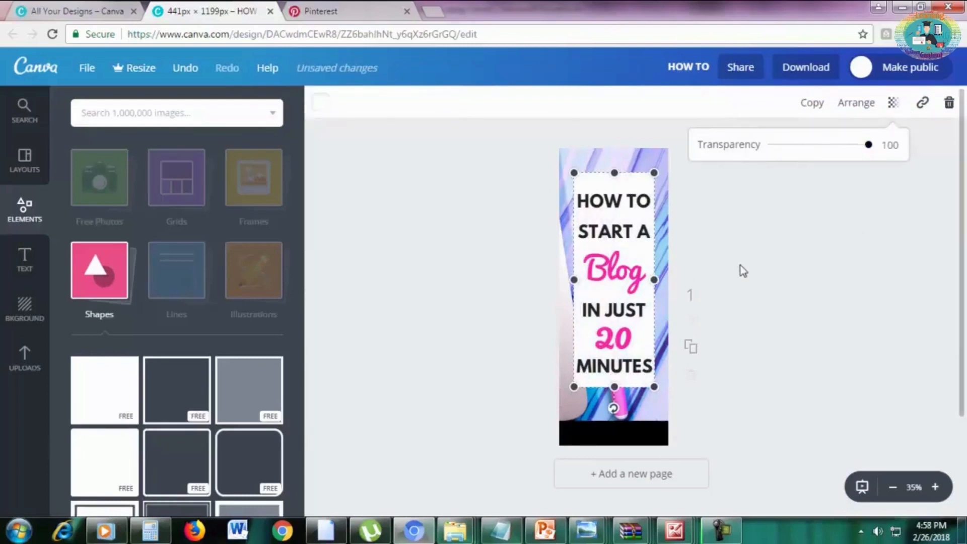
pyautogui.moveTo(868, 146)
pyautogui.mouseDown()
pyautogui.moveTo(844, 157)
pyautogui.moveTo(861, 153)
pyautogui.mouseUp()
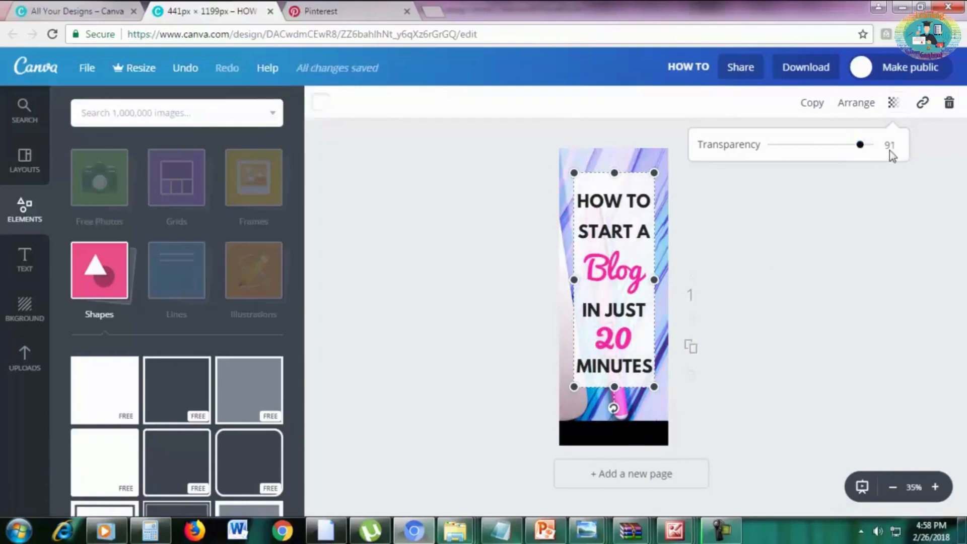
pyautogui.click(855, 225)
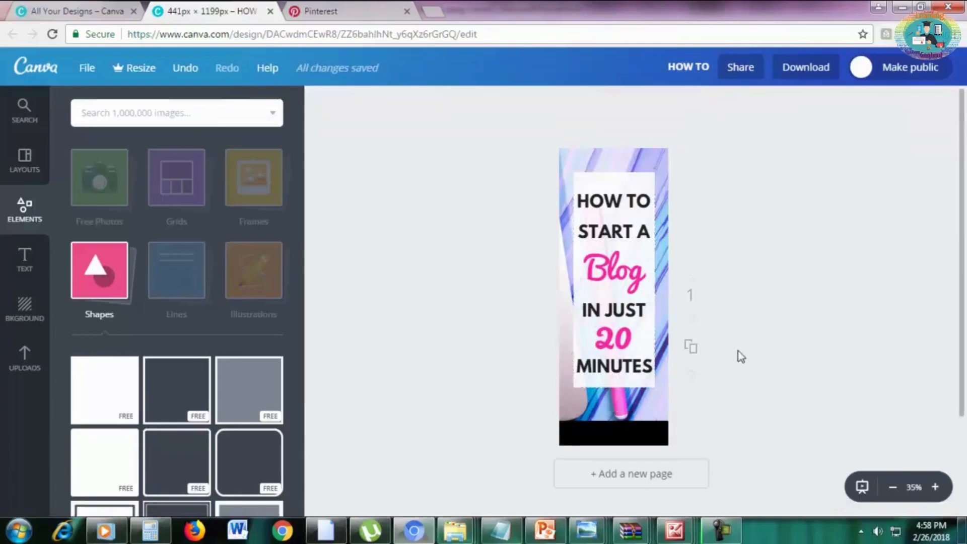
# Add a subheading text box and move it onto the black bottom band.
pyautogui.click(31, 260)
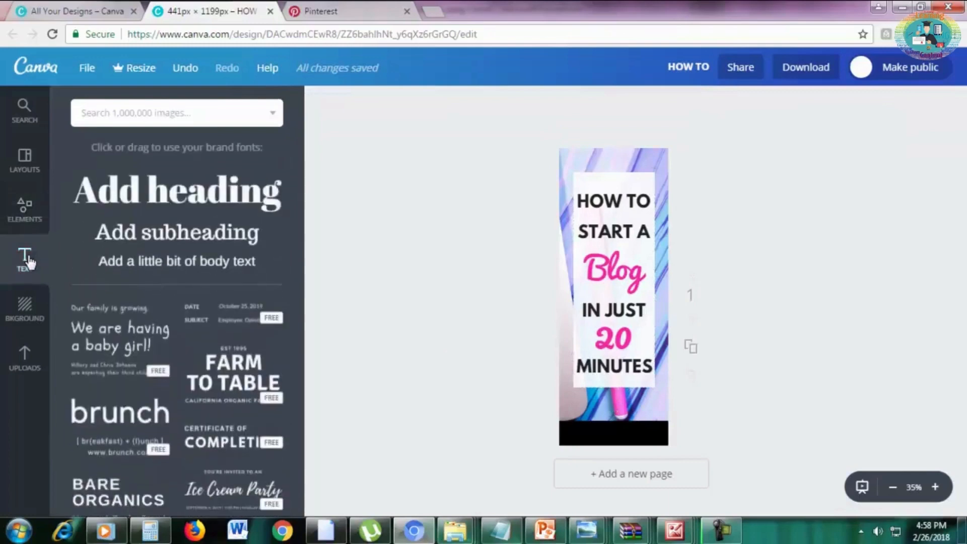
pyautogui.click(171, 236)
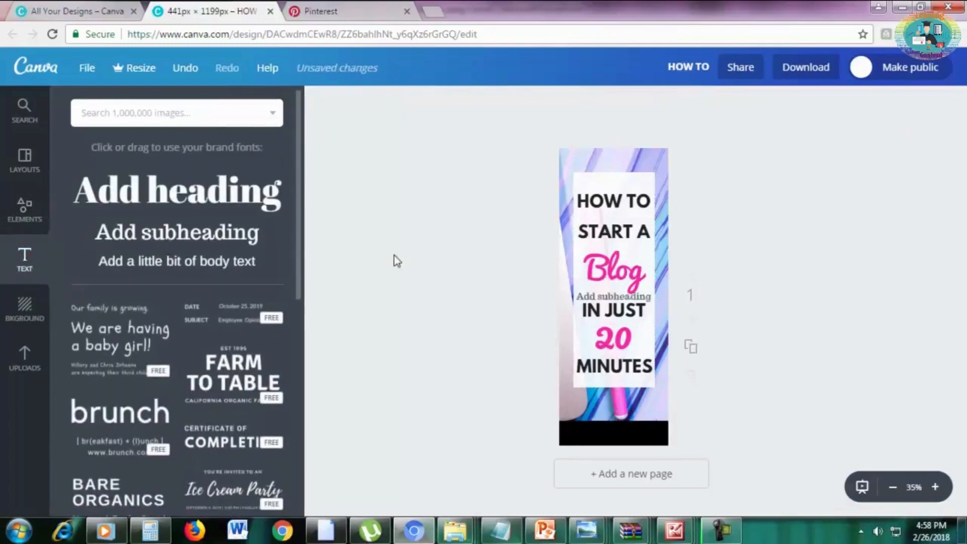
pyautogui.click(599, 297)
pyautogui.moveTo(599, 295); pyautogui.dragTo(600, 427)
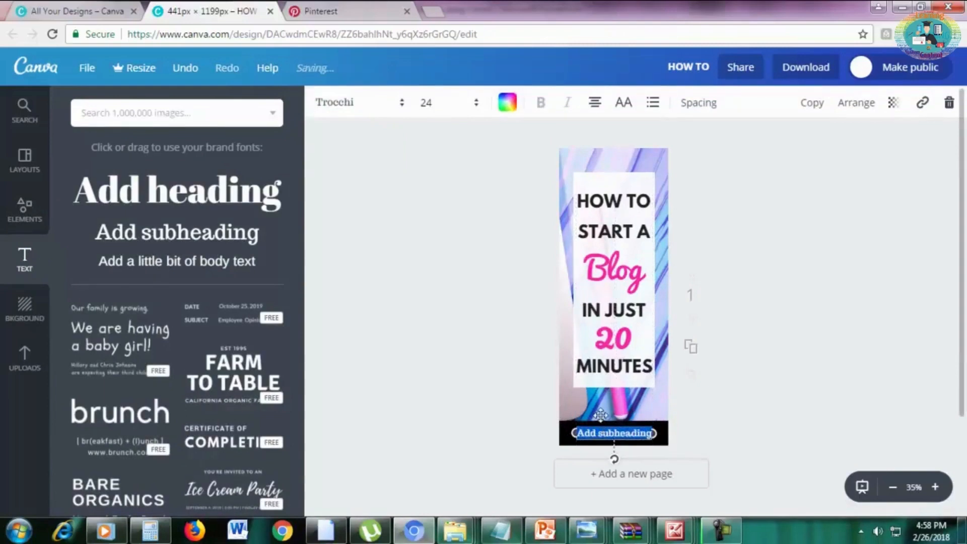
# Change the colour of the subheading on the black band to white.
pyautogui.click(507, 102)
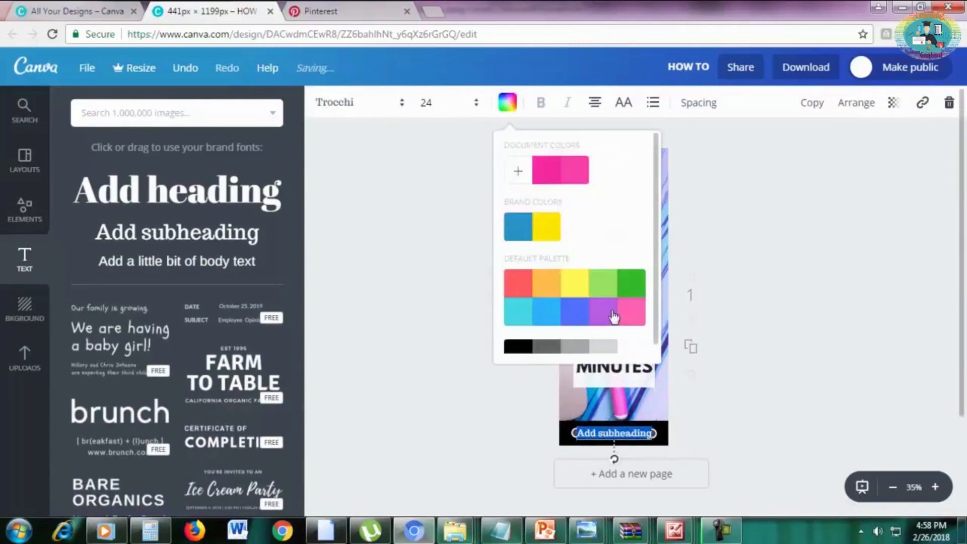
pyautogui.scroll(-1, 633, 340)
pyautogui.click(633, 340)
# Replace the subheading's placeholder text with "marketingboo.com".
pyautogui.click(639, 436)
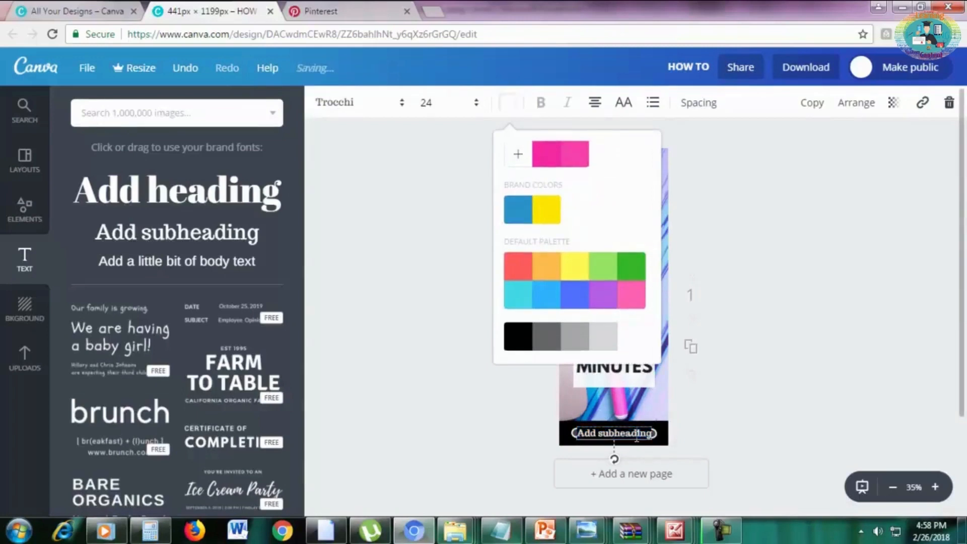
pyautogui.hotkey('ctrl', 'a')
pyautogui.write('MArketingboo.com')
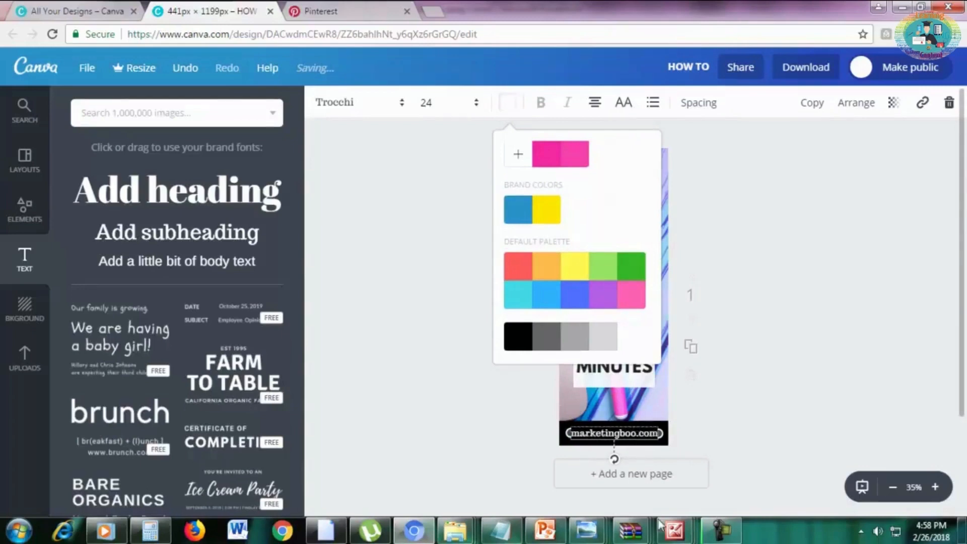
pyautogui.click(812, 310)
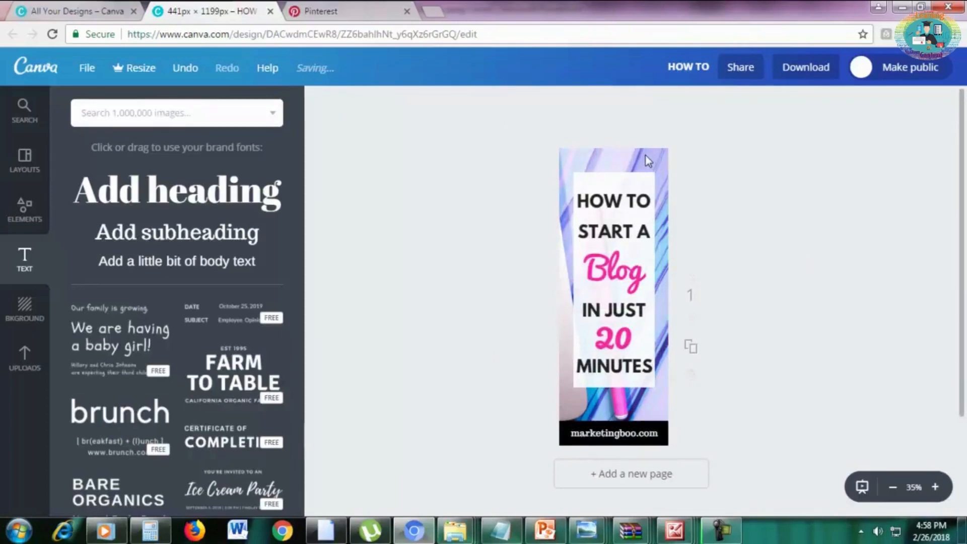
# Upload the pink marble laptop photo fstockphotosb-20 and place it on the lower part of the pin.
pyautogui.click(24, 359)
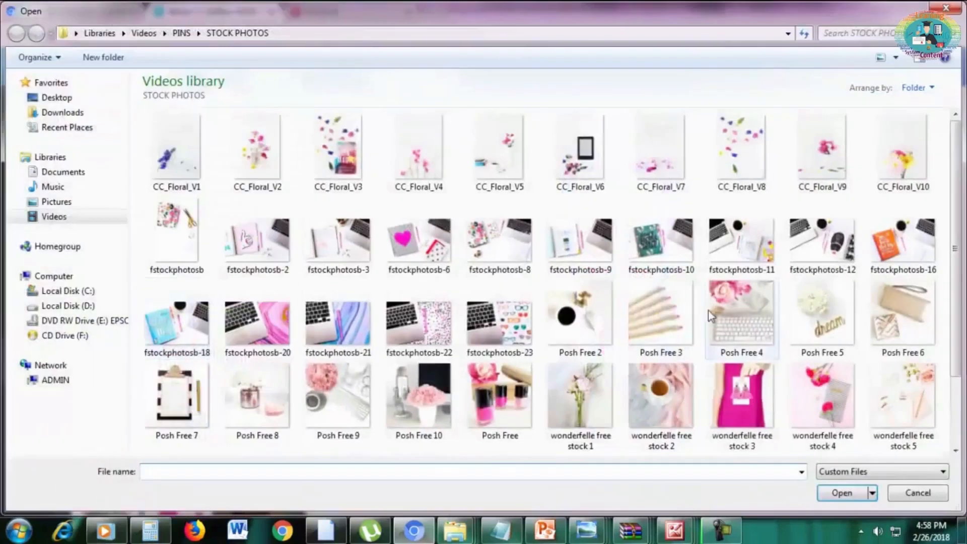
pyautogui.scroll(-2, 957, 254)
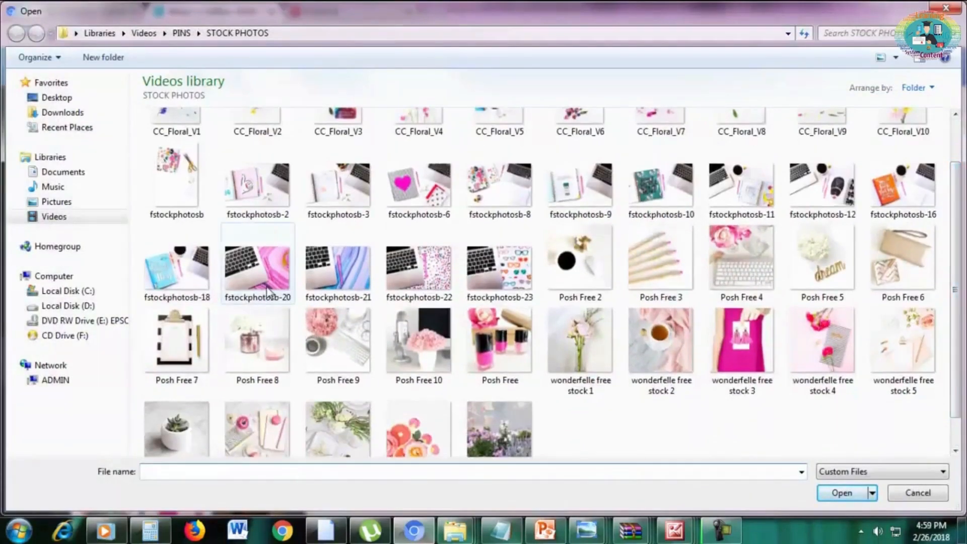
pyautogui.doubleClick(297, 299)
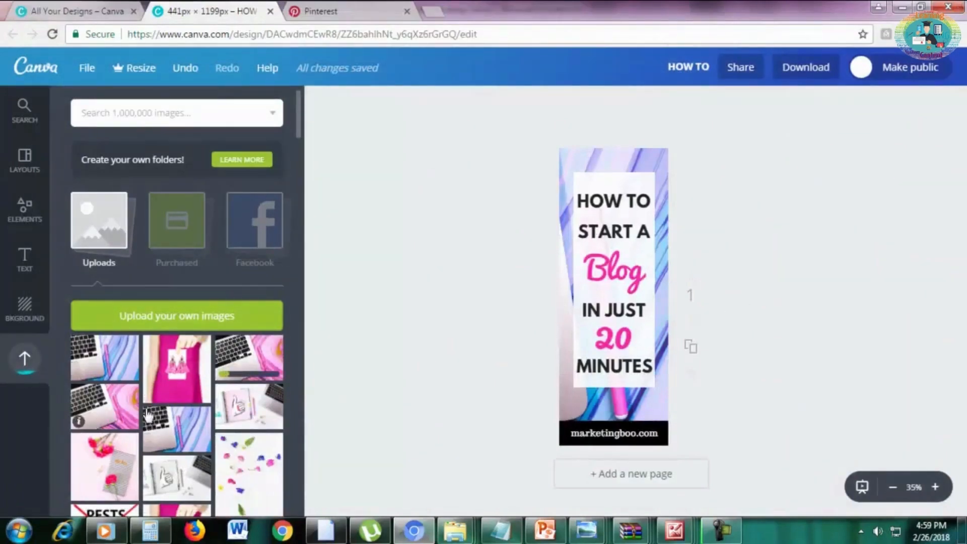
pyautogui.moveTo(92, 421); pyautogui.dragTo(594, 373)
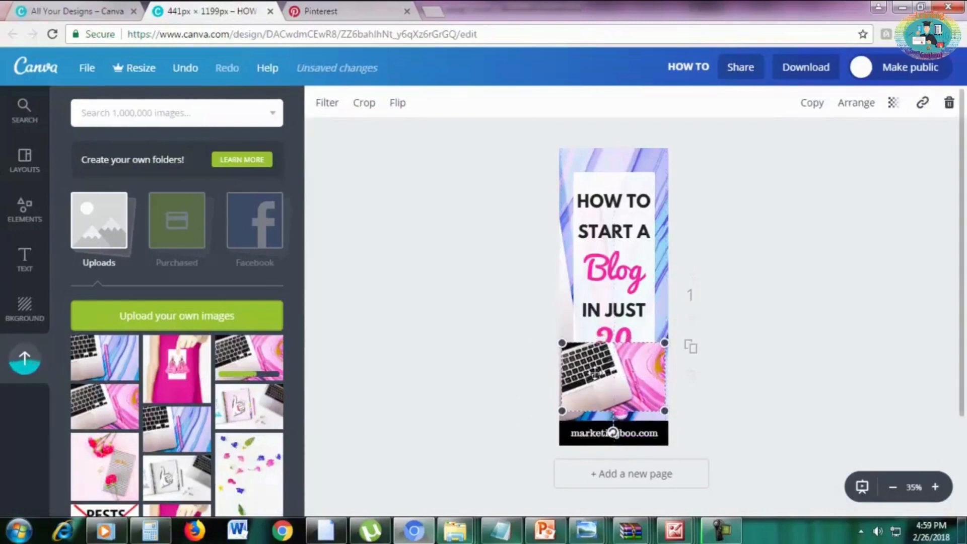
# Send the pink laptop photo backward and lower it behind the black band, and delete the blue marble background photo.
pyautogui.click(846, 106)
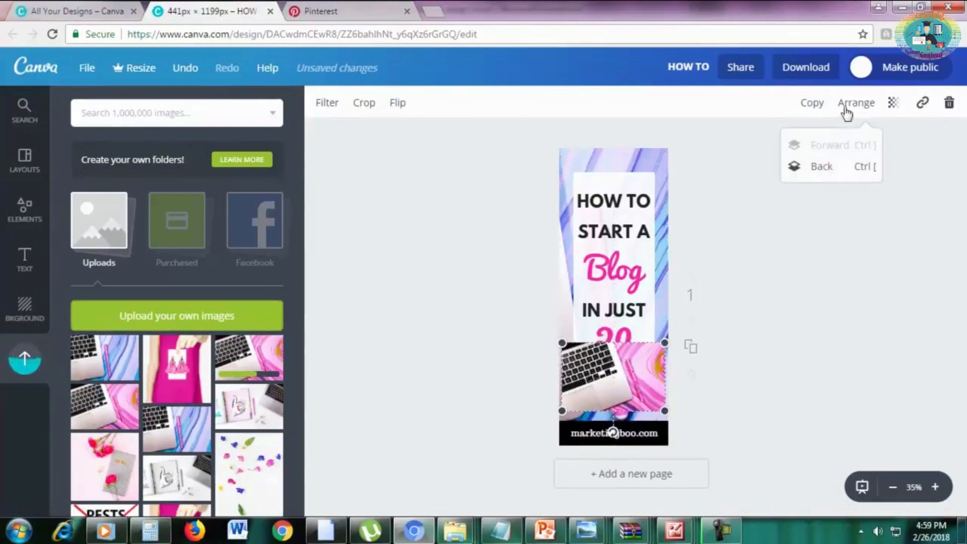
pyautogui.click(821, 168)
pyautogui.moveTo(629, 387); pyautogui.dragTo(631, 403)
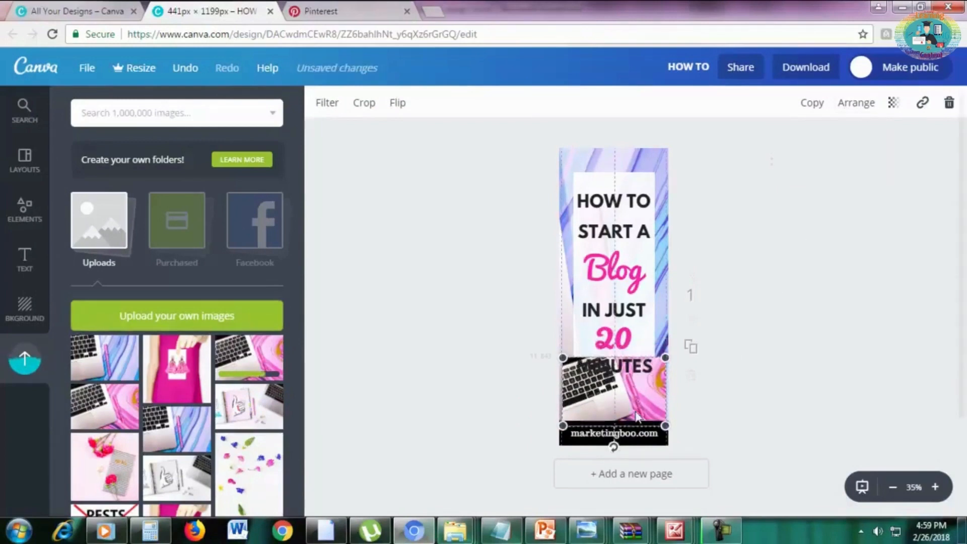
pyautogui.click(611, 158)
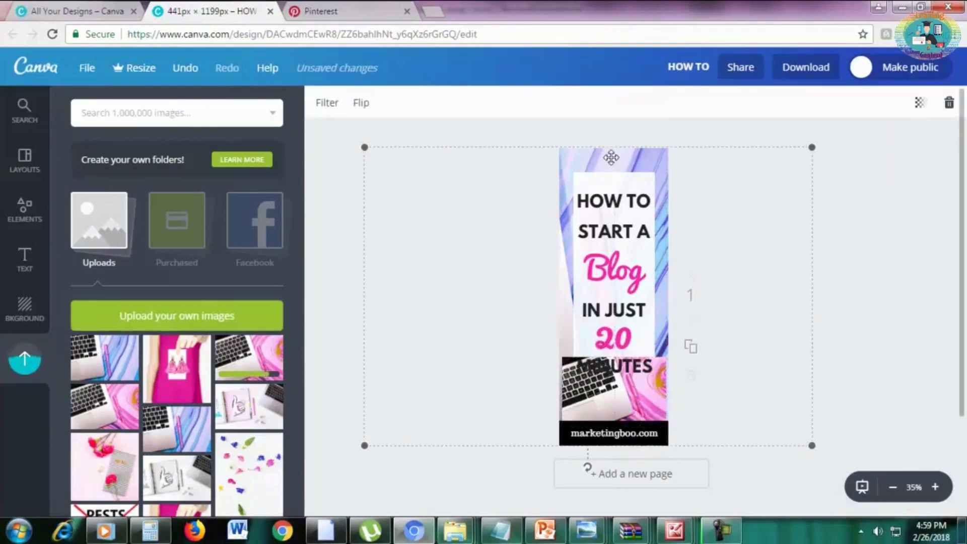
pyautogui.click(948, 104)
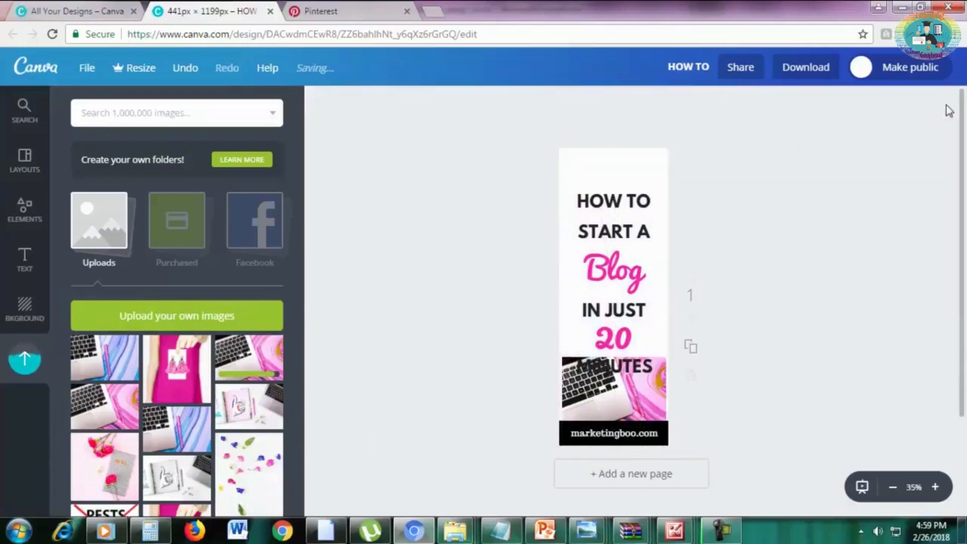
# Enlarge the pink laptop photo to about the pin's full height and shift it so its pink marble area fills the pin's width.
pyautogui.moveTo(605, 396); pyautogui.dragTo(578, 394)
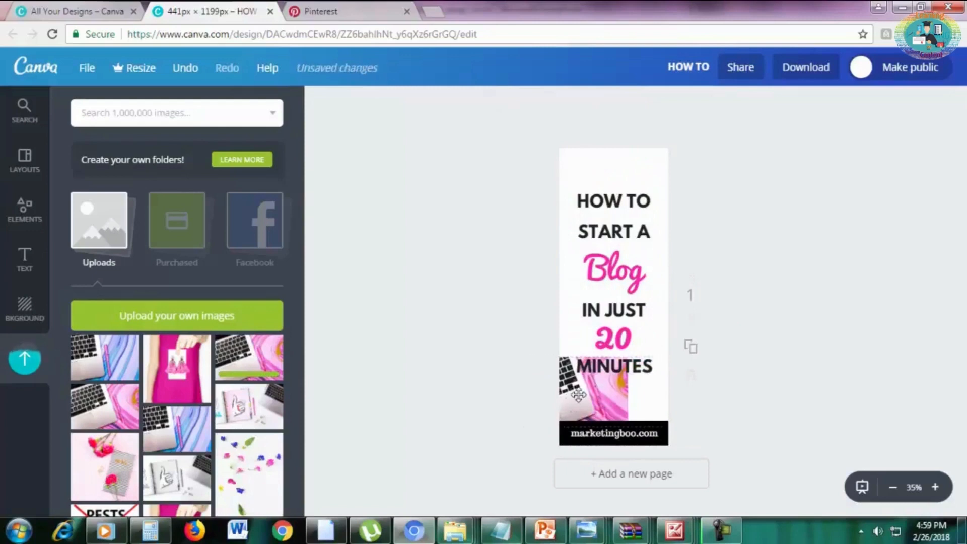
pyautogui.doubleClick(630, 357)
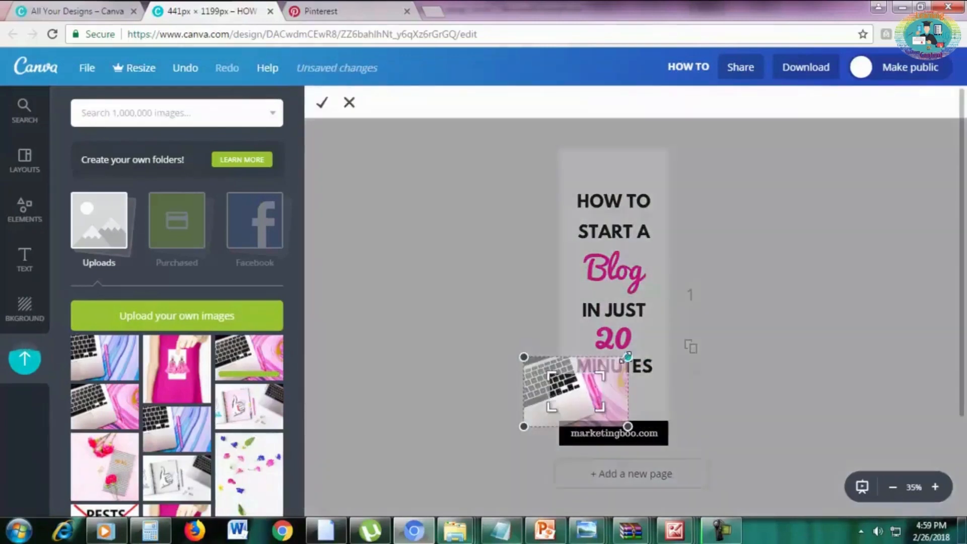
pyautogui.click(589, 201)
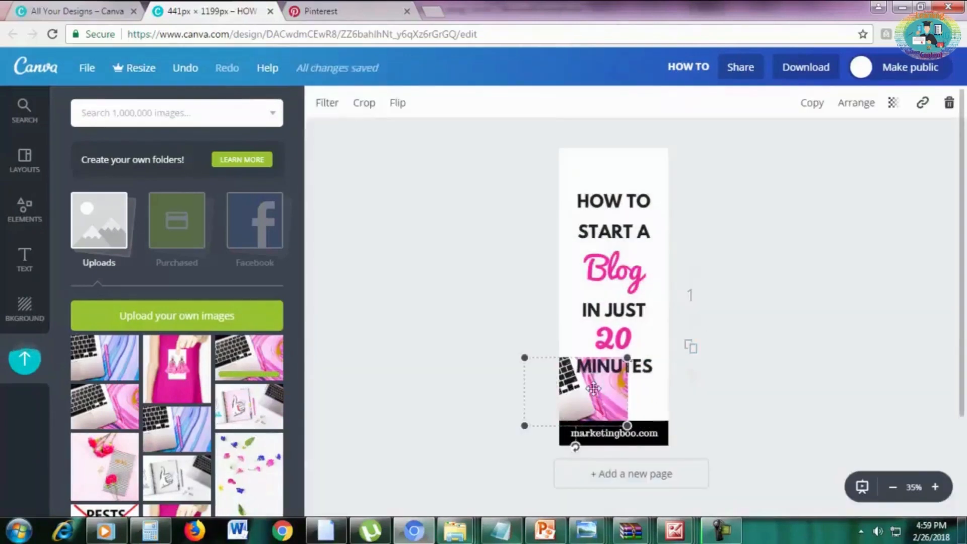
pyautogui.moveTo(631, 355); pyautogui.dragTo(956, 130)
pyautogui.moveTo(862, 256); pyautogui.dragTo(634, 271)
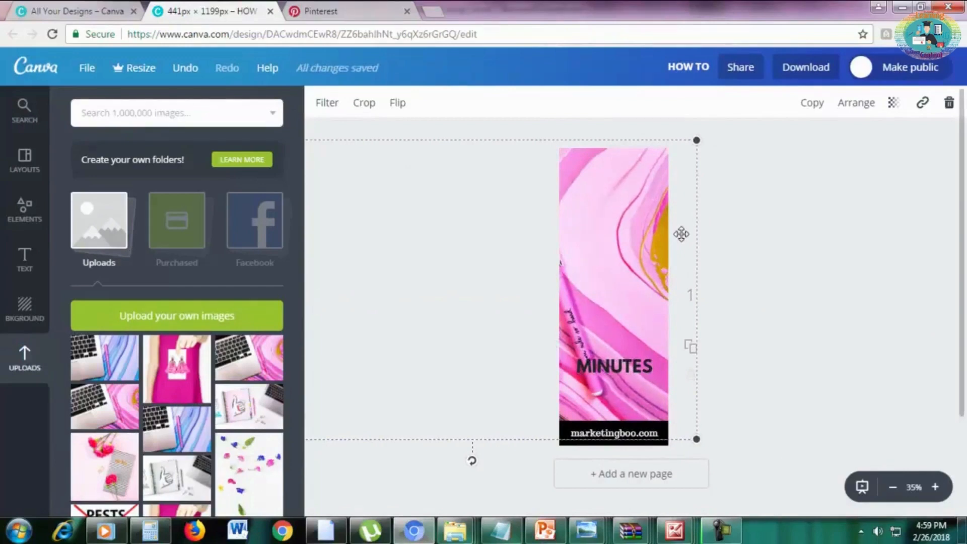
pyautogui.moveTo(662, 219); pyautogui.dragTo(657, 262)
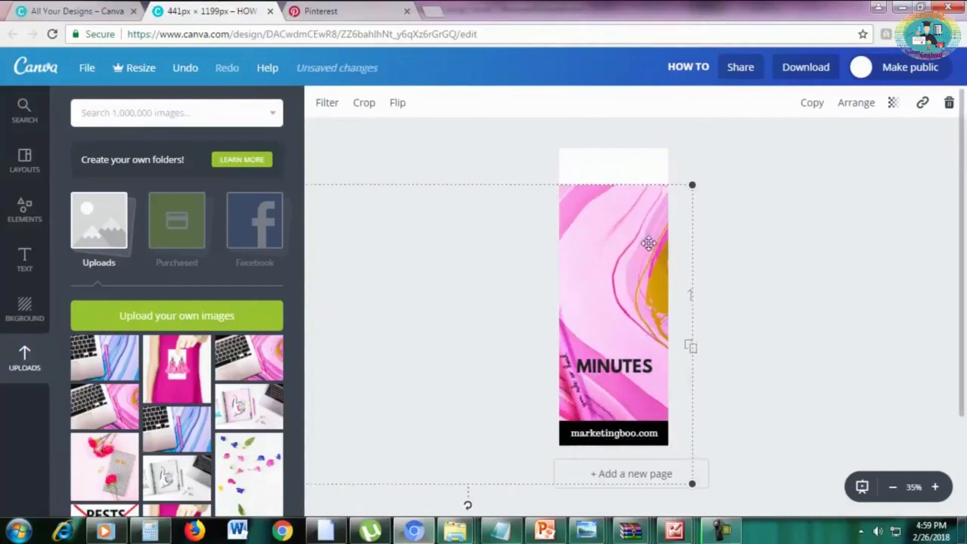
# Send the enlarged pink photo to the very back, behind the white panel and all the title text.
pyautogui.doubleClick(712, 202)
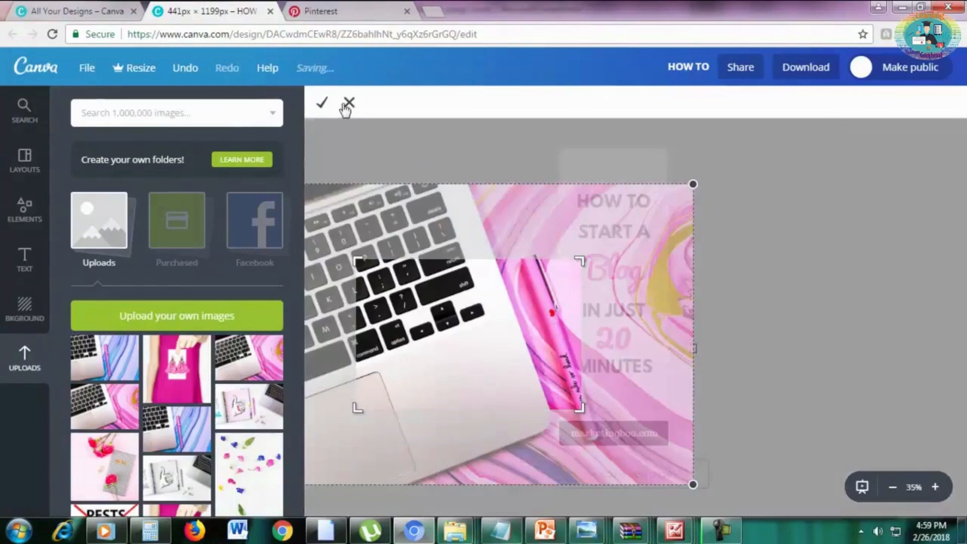
pyautogui.click(349, 102)
pyautogui.click(858, 103)
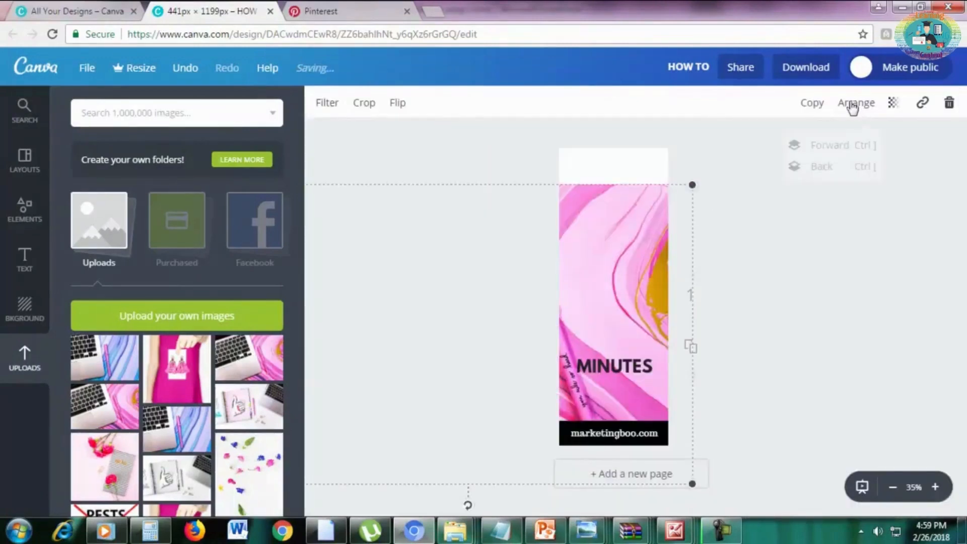
pyautogui.click(820, 167)
pyautogui.moveTo(669, 224); pyautogui.dragTo(636, 407)
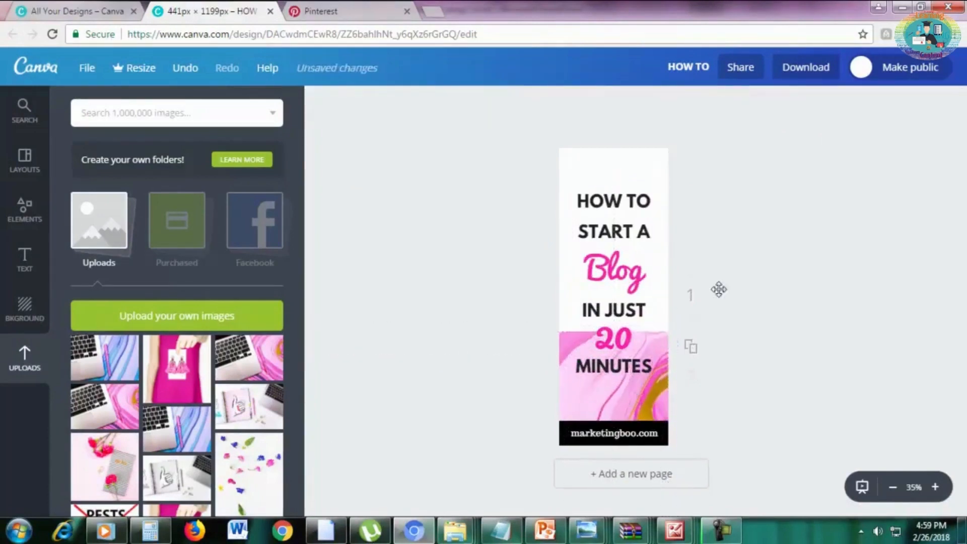
pyautogui.click(619, 196)
pyautogui.click(628, 158)
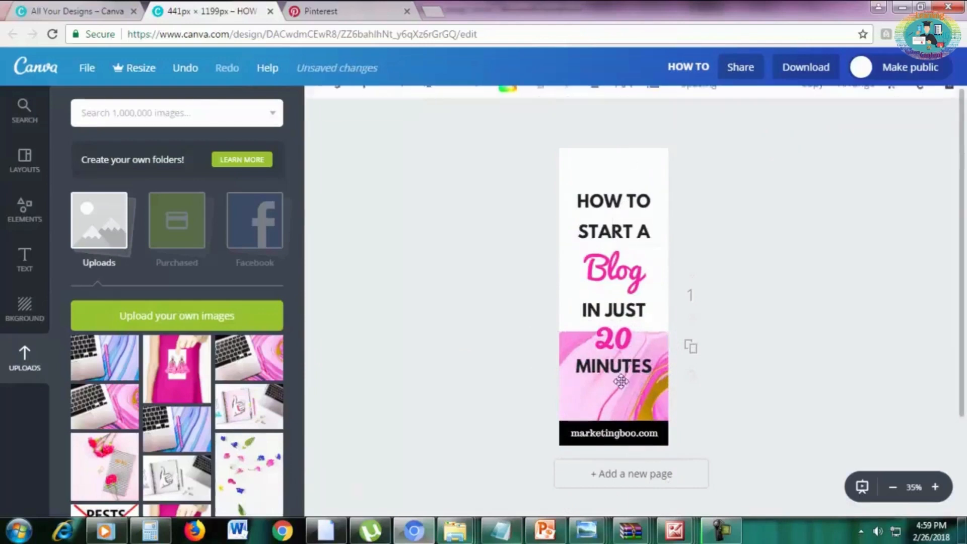
pyautogui.click(619, 379)
pyautogui.click(615, 406)
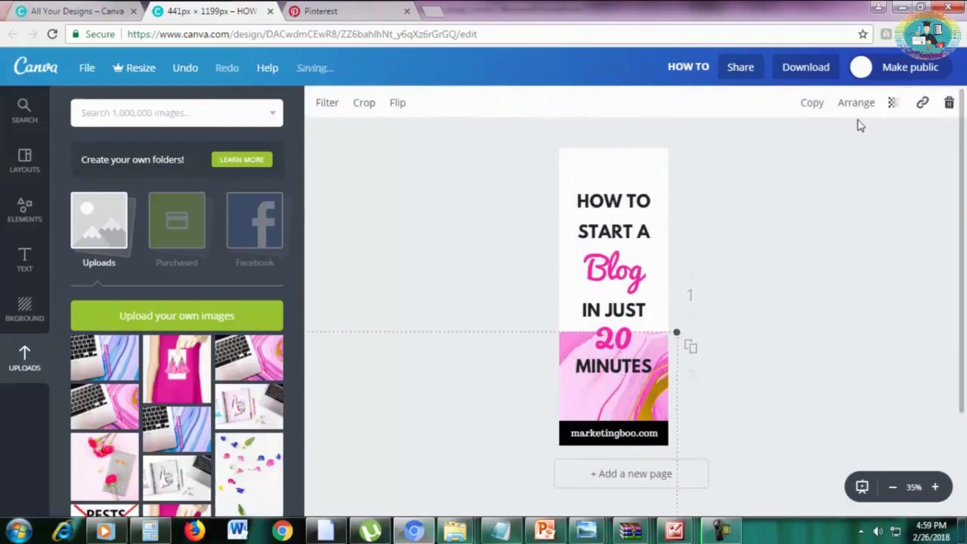
pyautogui.click(856, 103)
pyautogui.click(811, 169)
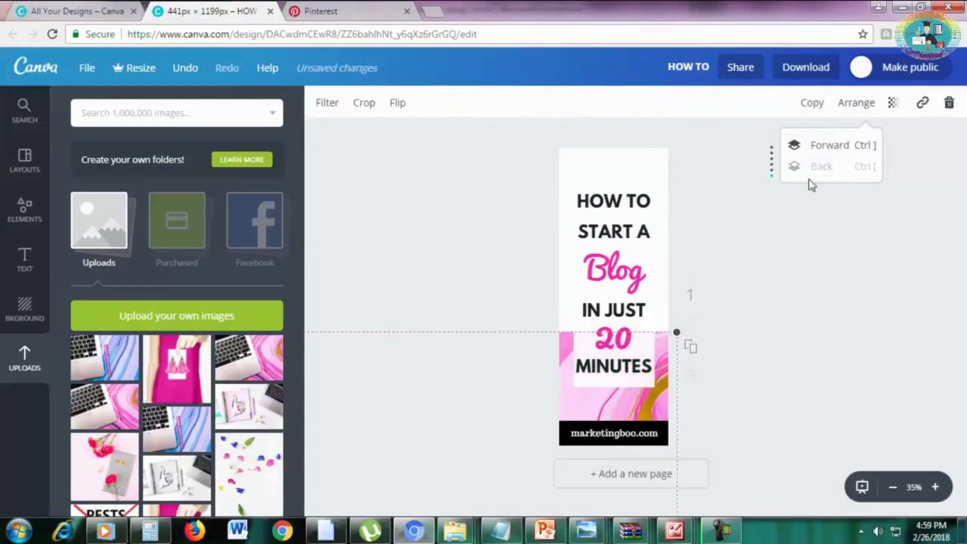
# Move the pink photo up so that it covers the whole pin as the background.
pyautogui.moveTo(645, 408); pyautogui.dragTo(671, 222)
pyautogui.click(764, 225)
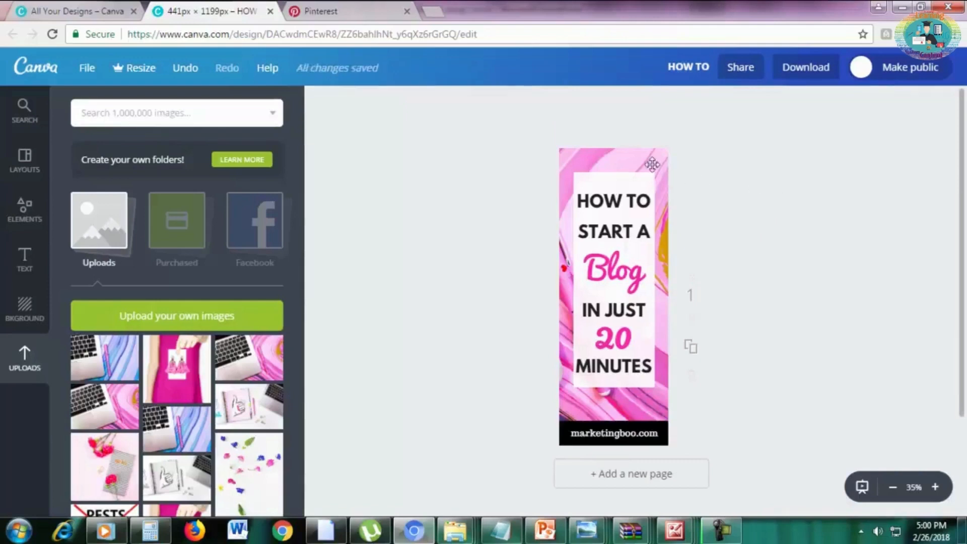
pyautogui.click(603, 152)
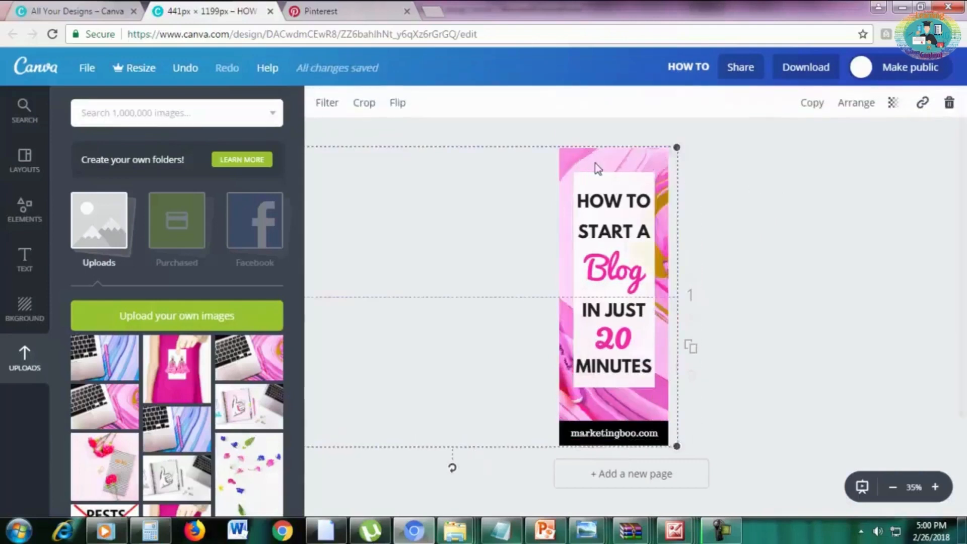